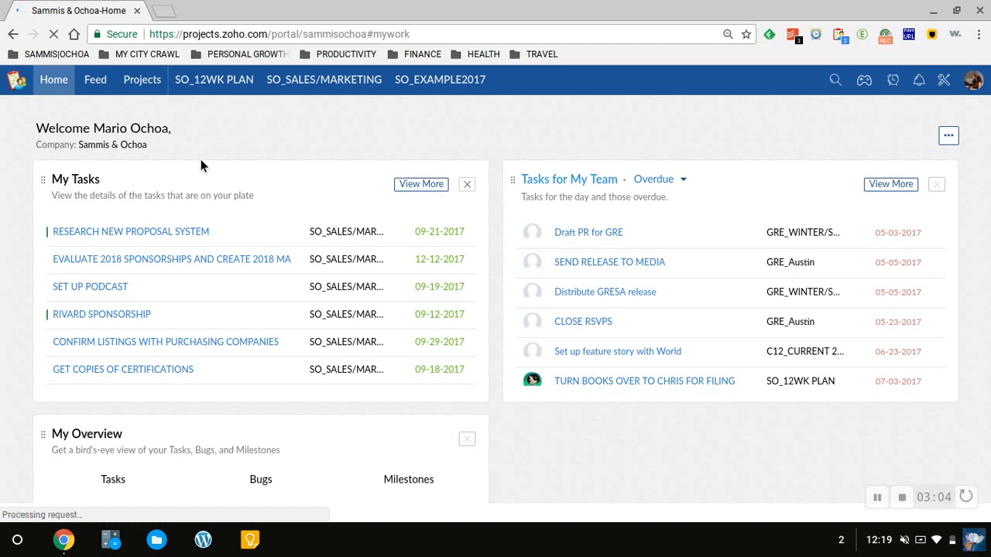
Step: Start a new project and name it SX_CAMPAIGN2017
click(144, 86)
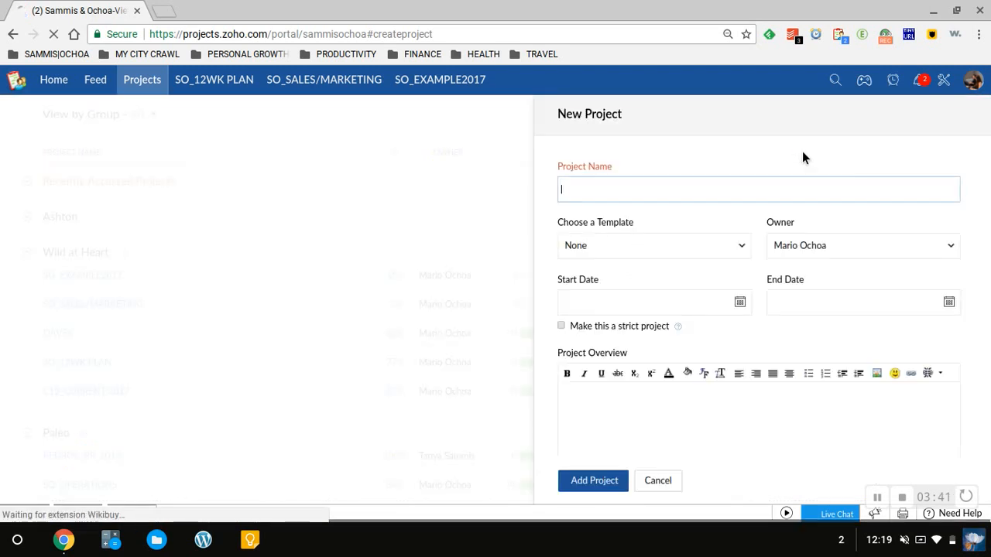
click(694, 193)
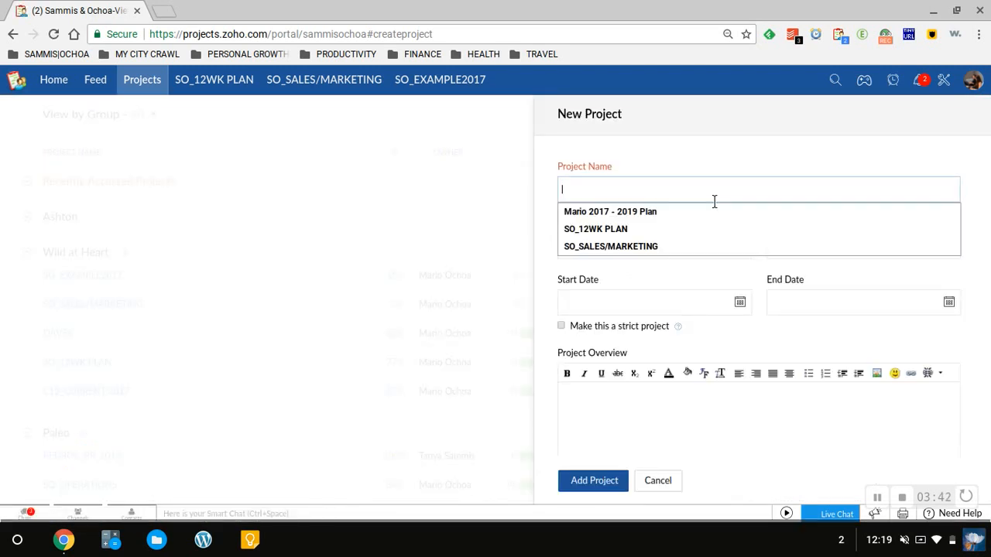
key(Caps_Lock)
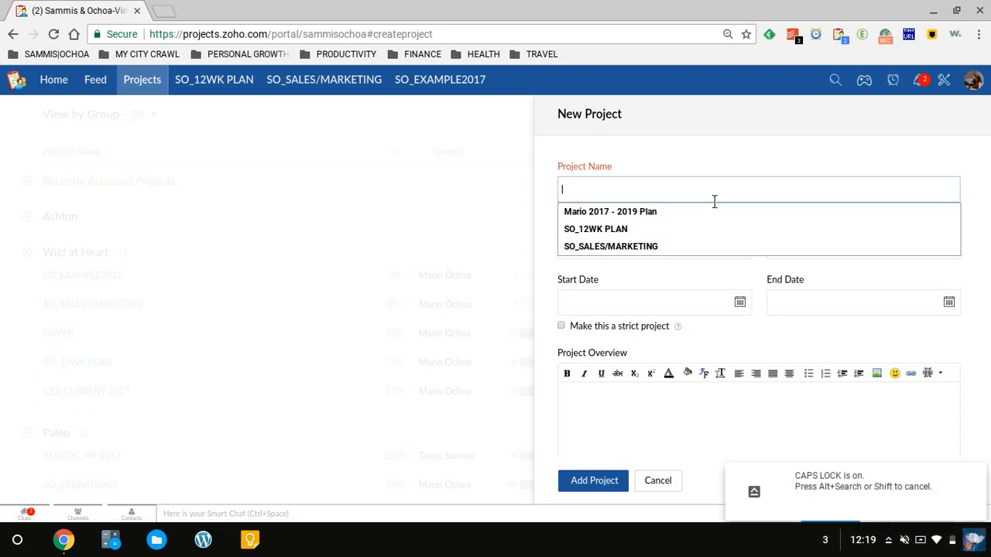
text(SX_)
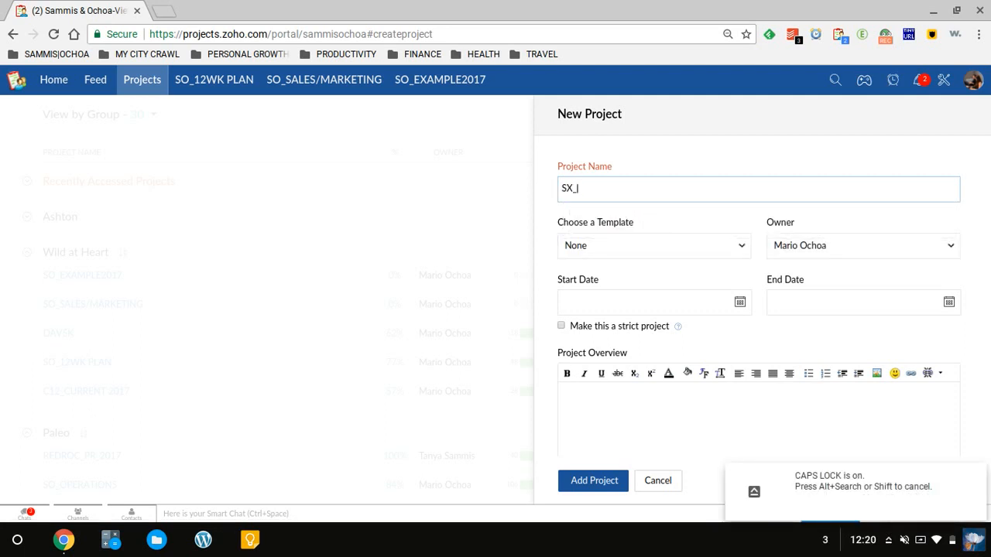
text(CAMPAIGN2017)
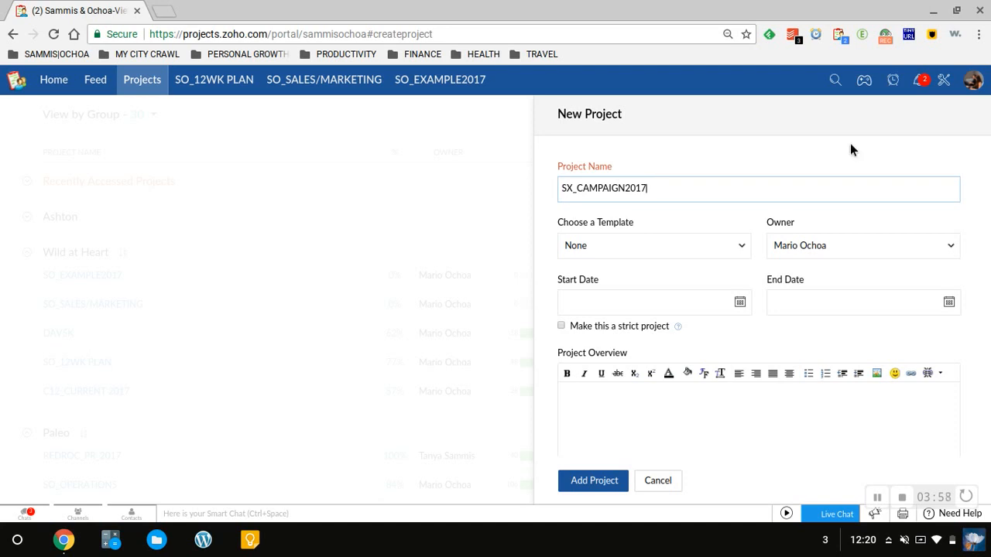
Step: Base the new project on the Standard Project Template and choose the signed-in user as its owner
click(737, 246)
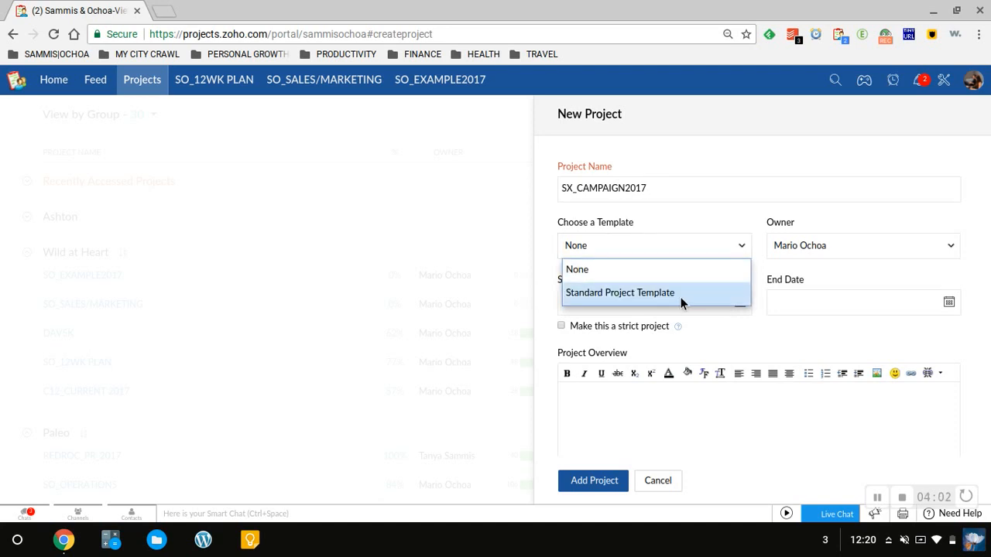
click(678, 294)
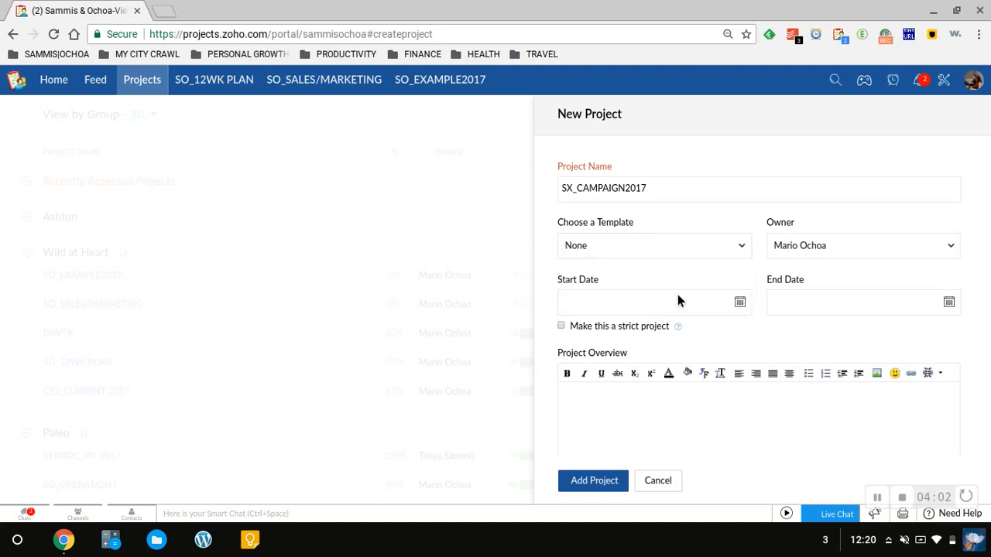
click(860, 243)
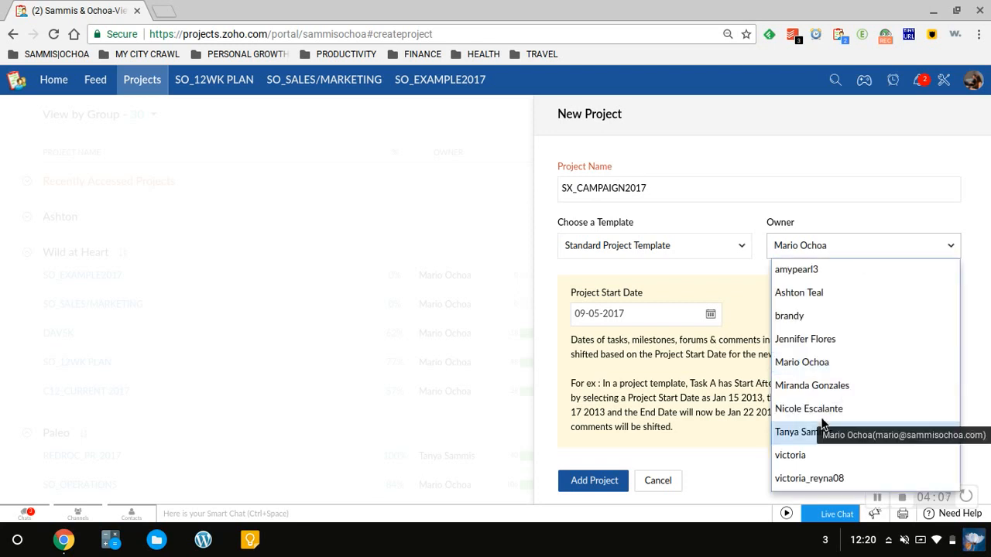
click(815, 363)
Step: Write the project overview as separate lines X, Y and Z, then a blank line and "CONTRACT ENDS DECEMBER 2016"
scroll(778, 326, down, 1)
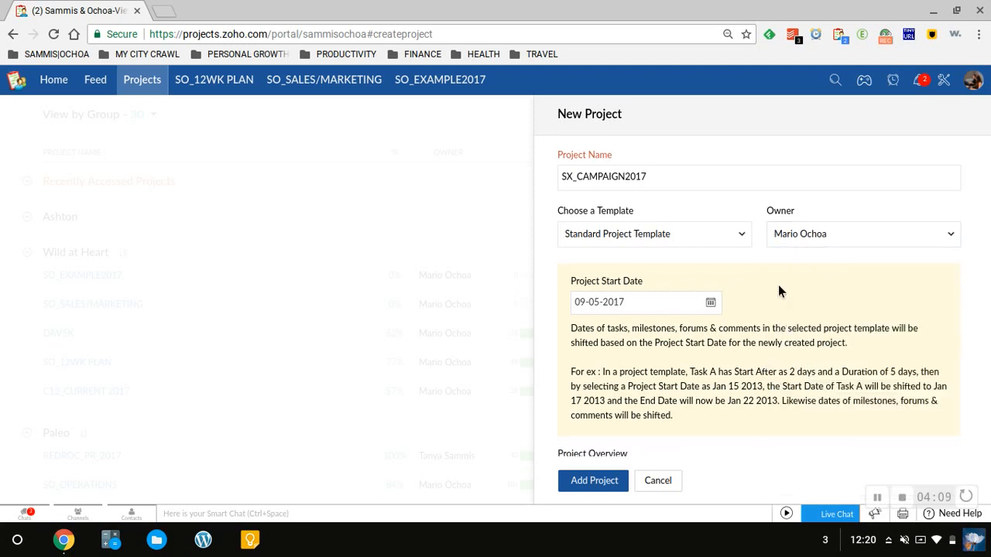
scroll(775, 288, down, 2)
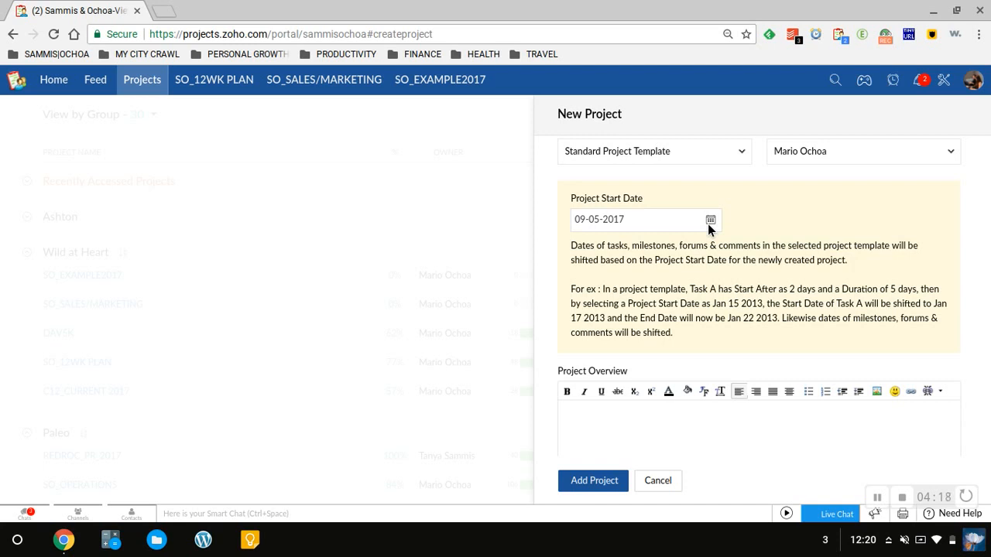
scroll(682, 230, down, 1)
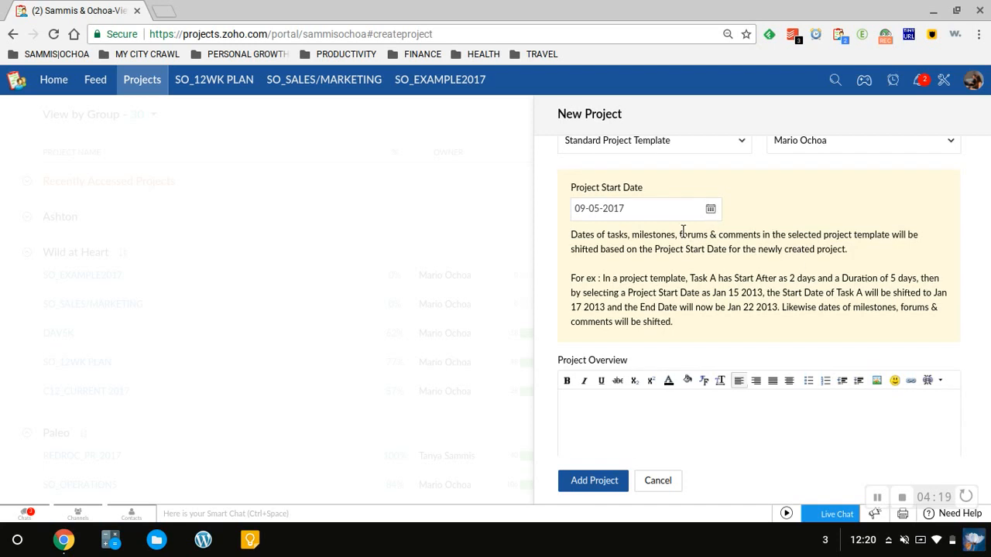
scroll(681, 228, down, 5)
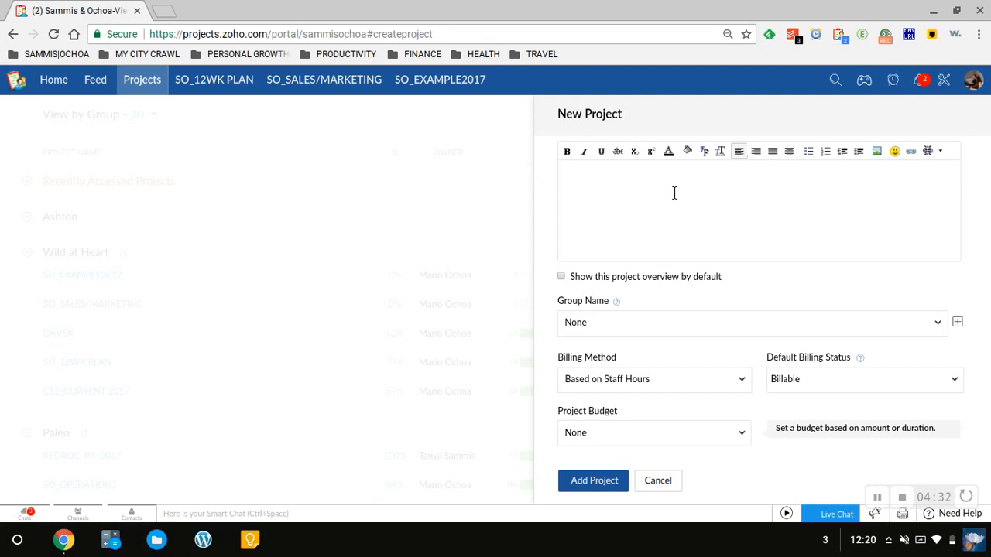
text(X)
key(Return)
text(Y)
key(Return)
text(Z)
key(Return)
key(Return)
text(CONTRACT ENDS)
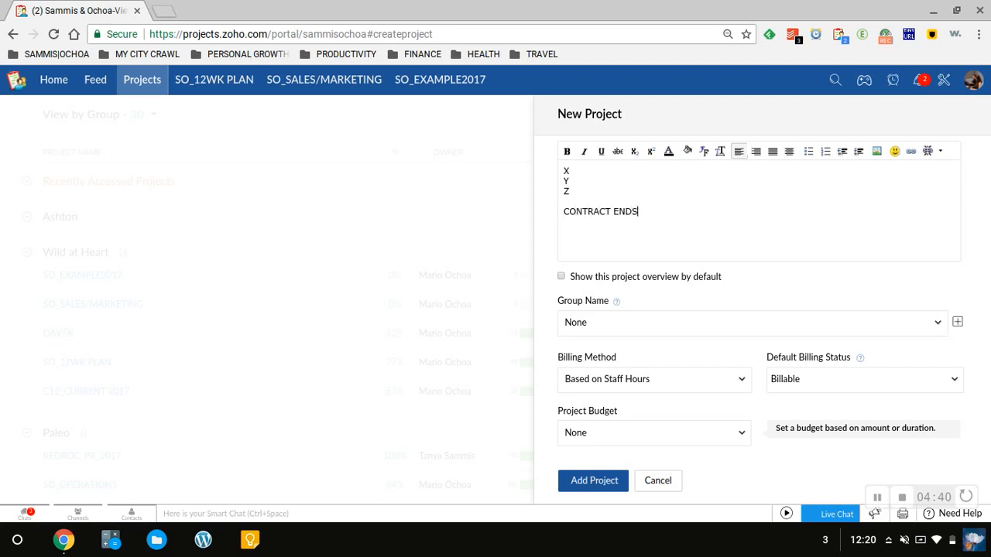
text( DECEMBER 2016)
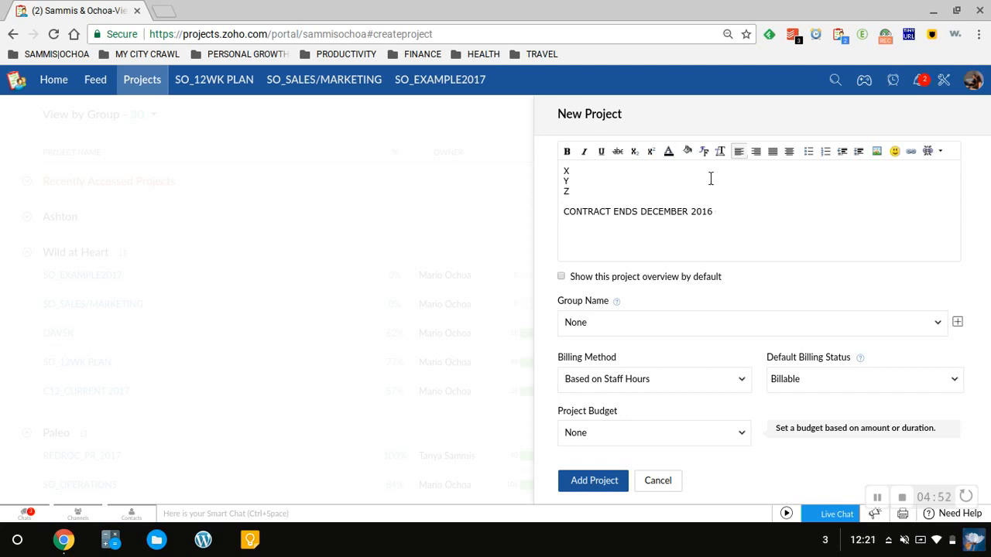
Step: Have the project overview shown by default and assign the project to the Wild at Heart group
scroll(718, 214, up, 1)
scroll(718, 214, up, 1)
scroll(695, 281, down, 1)
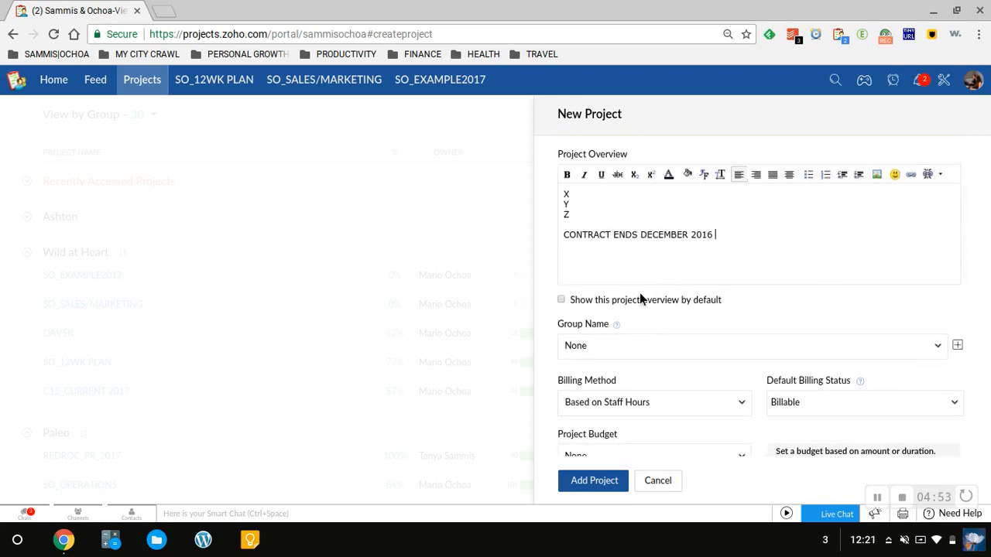
click(561, 301)
scroll(601, 305, down, 1)
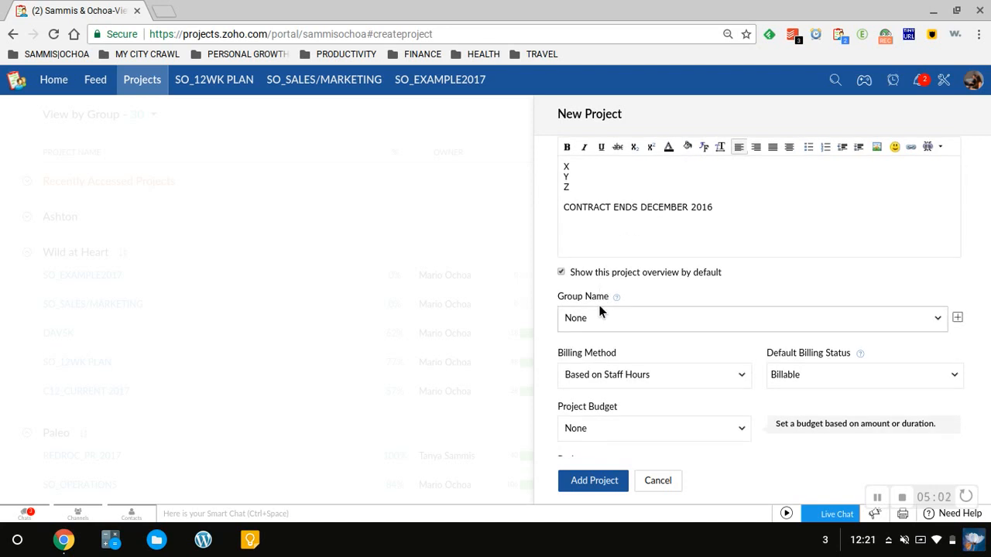
scroll(637, 285, down, 2)
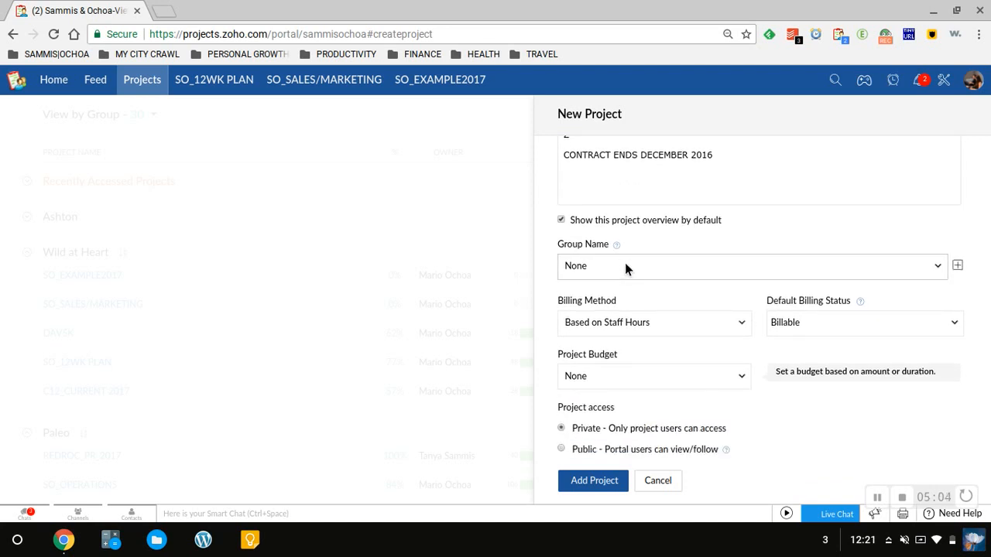
click(624, 265)
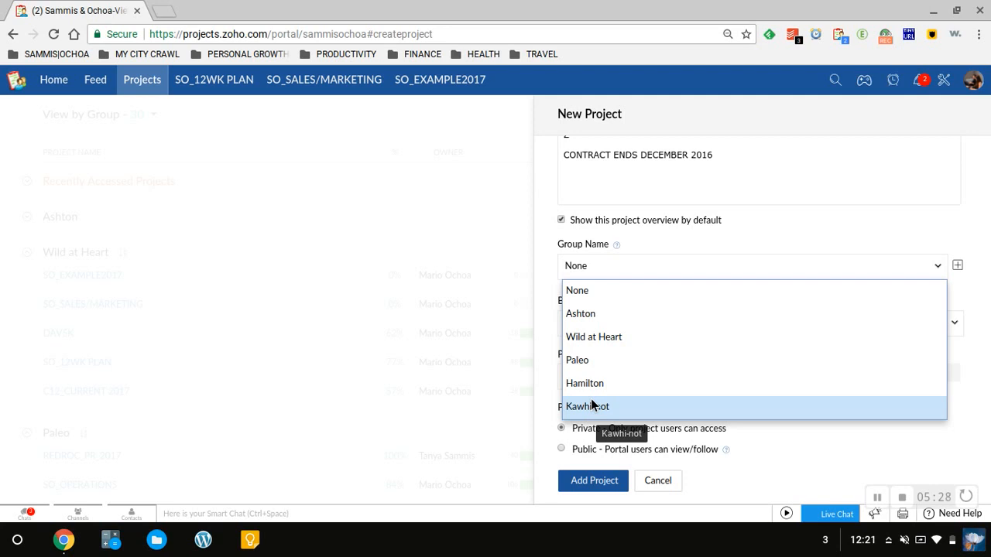
click(602, 340)
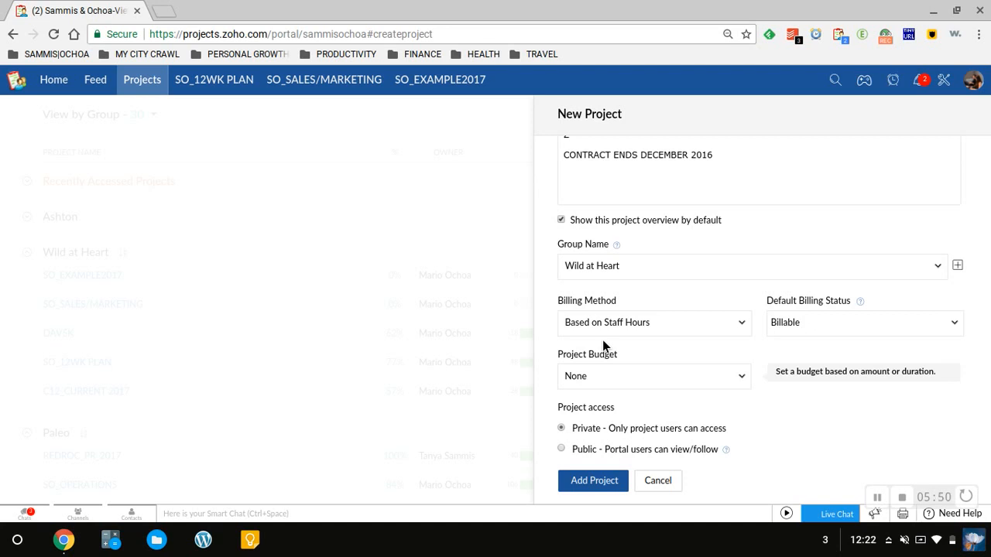
Step: Customize the project's modules by disabling Pages, Bugs and Timesheet
scroll(711, 280, down, 1)
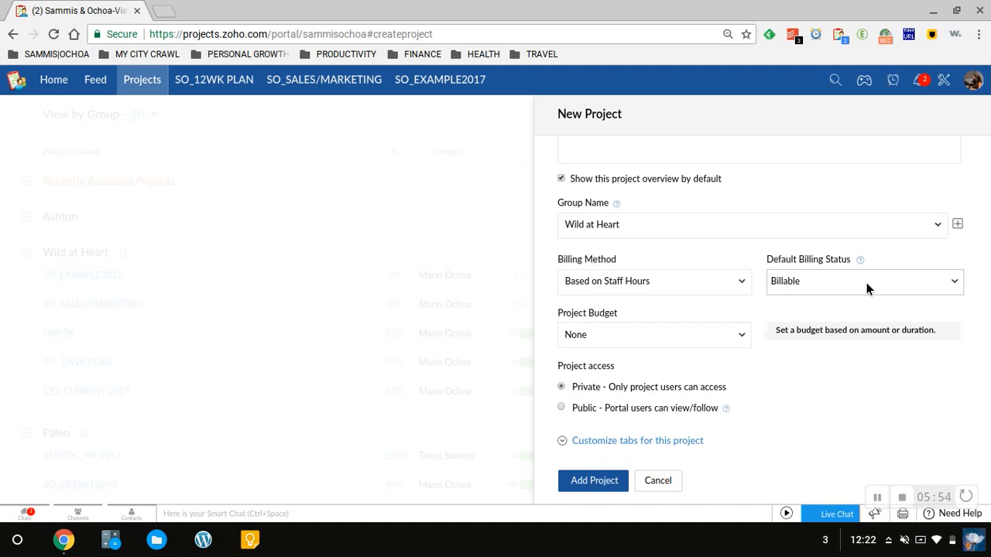
scroll(865, 283, down, 1)
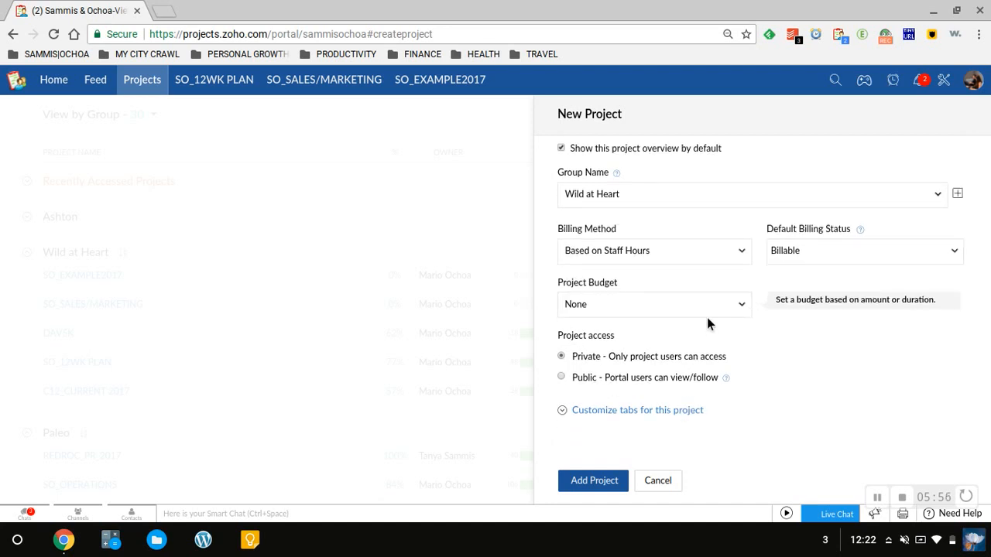
click(605, 416)
scroll(681, 349, down, 2)
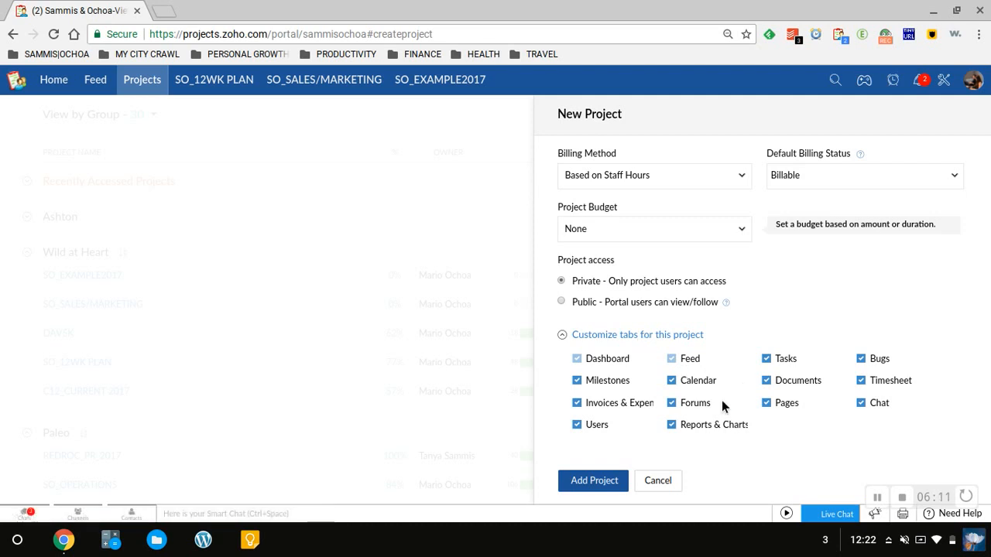
click(766, 404)
click(860, 359)
click(861, 382)
Step: Review the completed new project form from start to end and add the project
scroll(620, 434, up, 1)
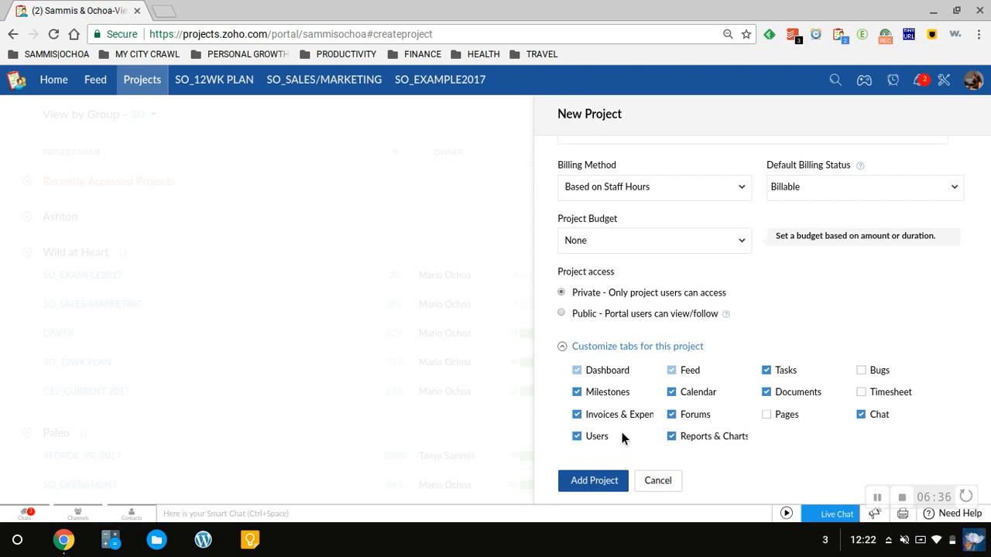
scroll(620, 432, down, 1)
scroll(617, 437, up, 1)
scroll(607, 316, up, 1)
scroll(607, 318, up, 6)
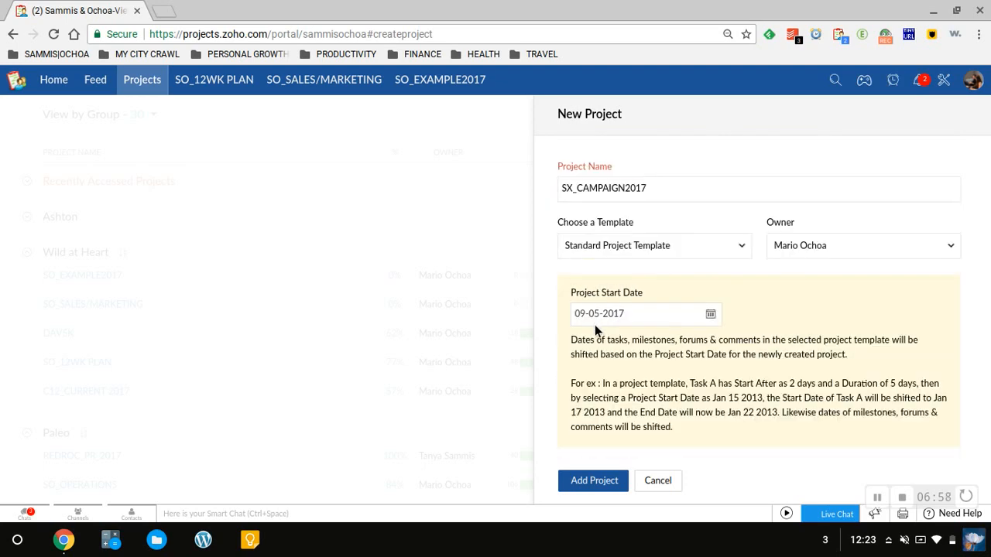
scroll(597, 327, down, 8)
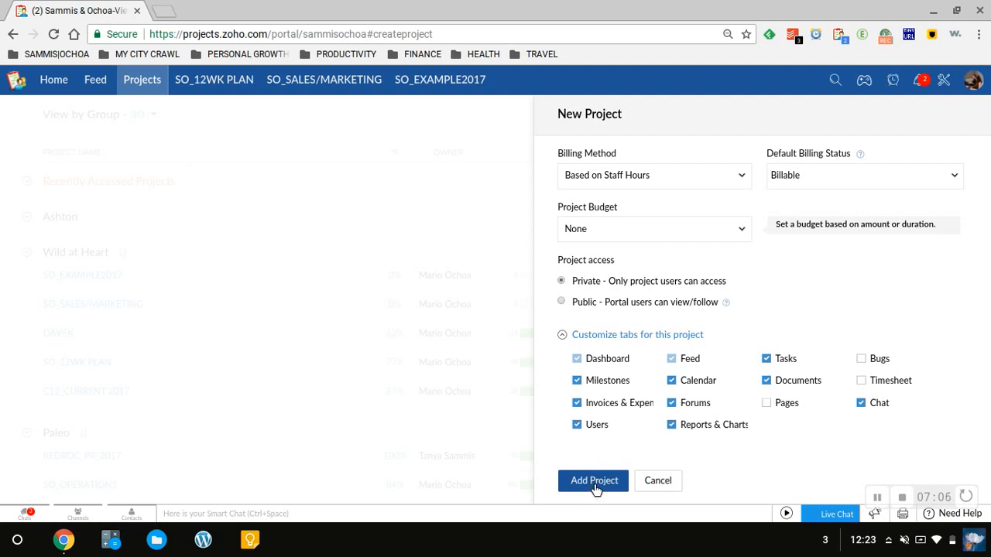
click(595, 480)
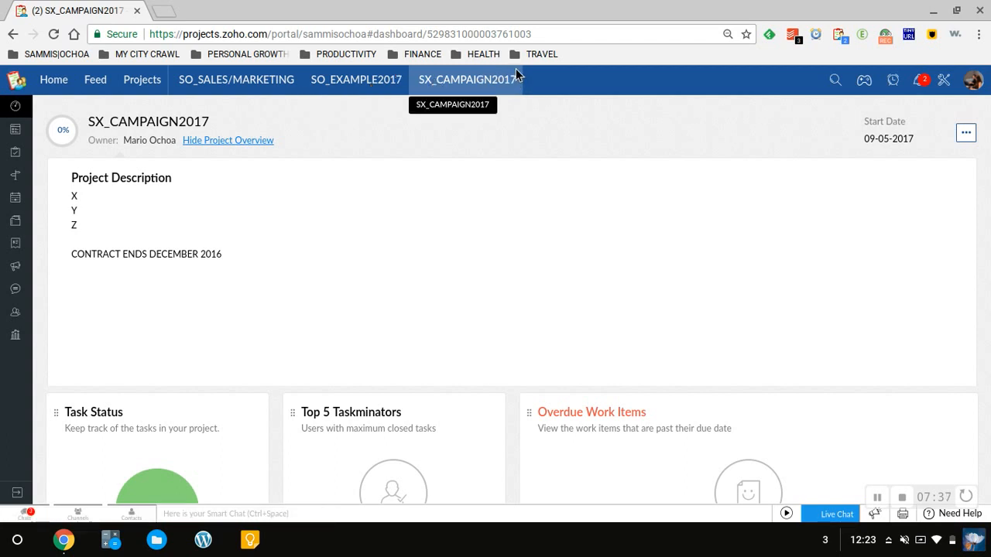
Step: Switch to the SO_EXAMPLE2017 project and remove SO_SALES/MARKETING and SX_CAMPAIGN2017 from the open projects
click(378, 87)
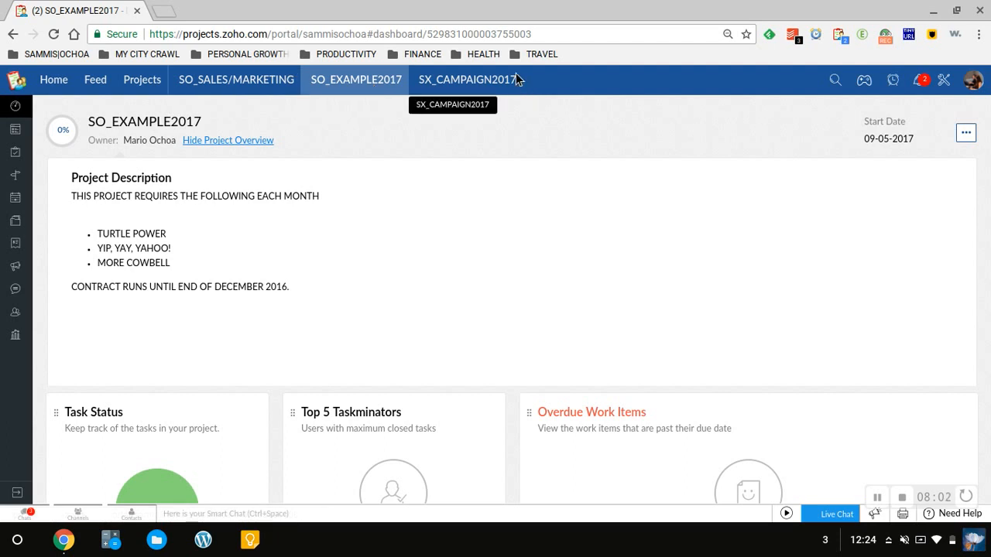
click(293, 80)
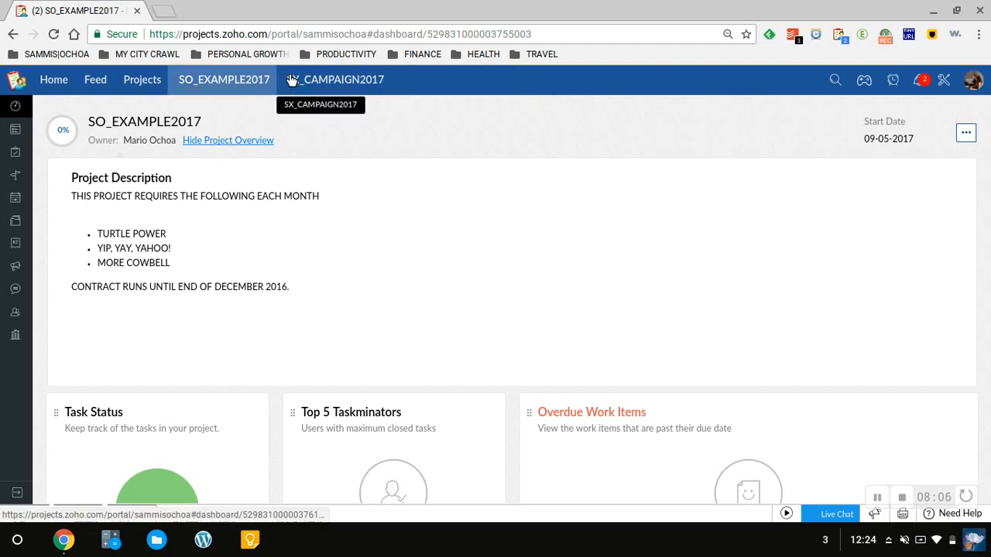
click(381, 78)
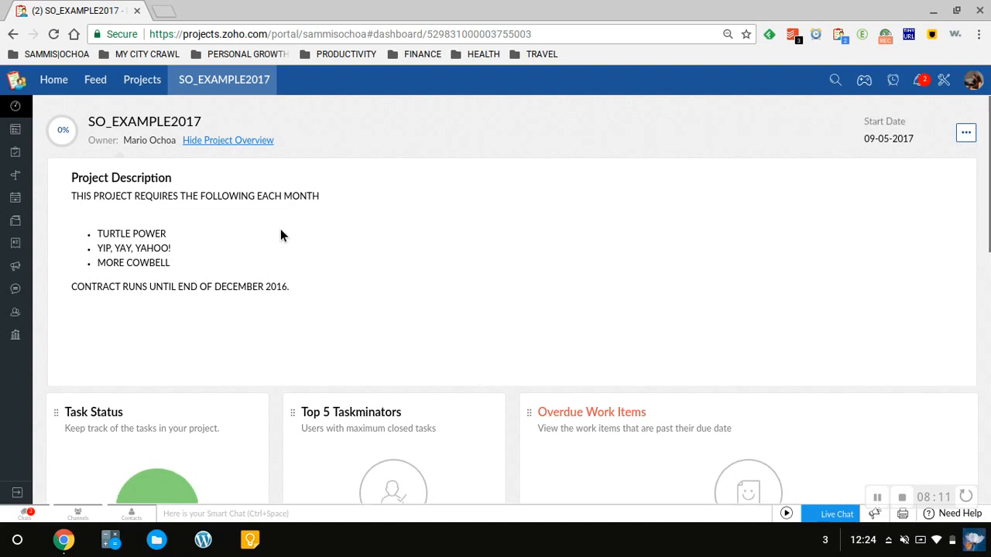
Step: Examine the SO_EXAMPLE2017 project description and the dashboard widgets below it
scroll(278, 233, down, 1)
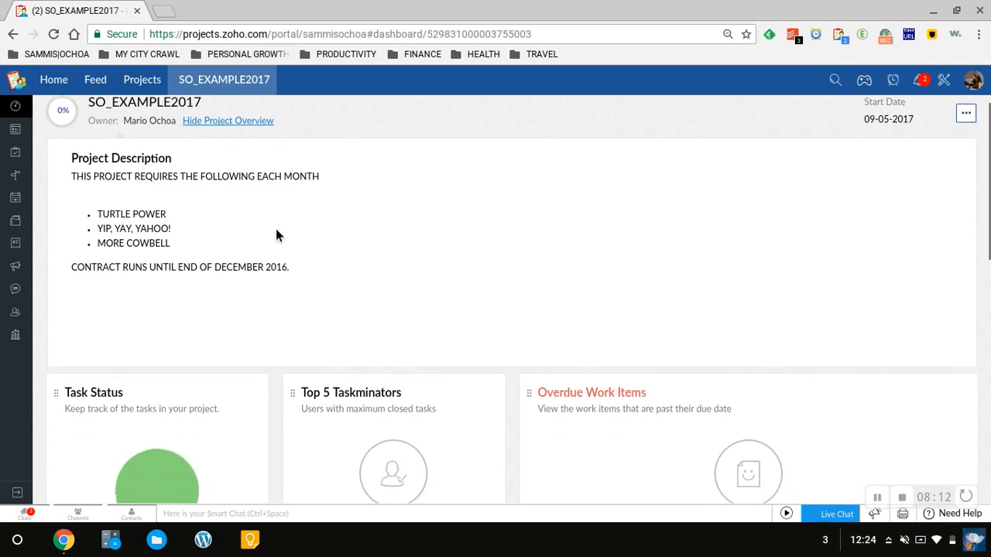
scroll(276, 232, down, 1)
scroll(318, 228, up, 2)
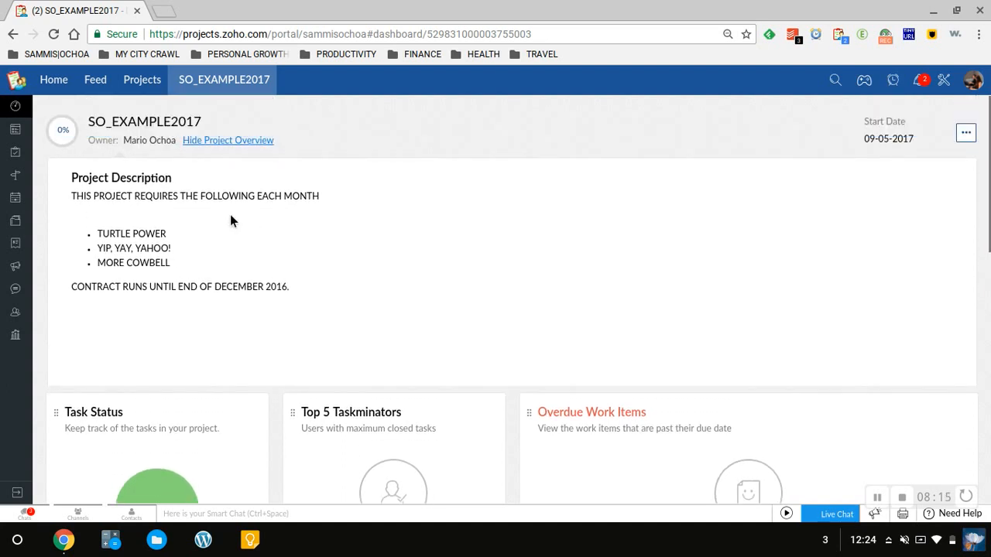
drag(293, 288, 64, 196)
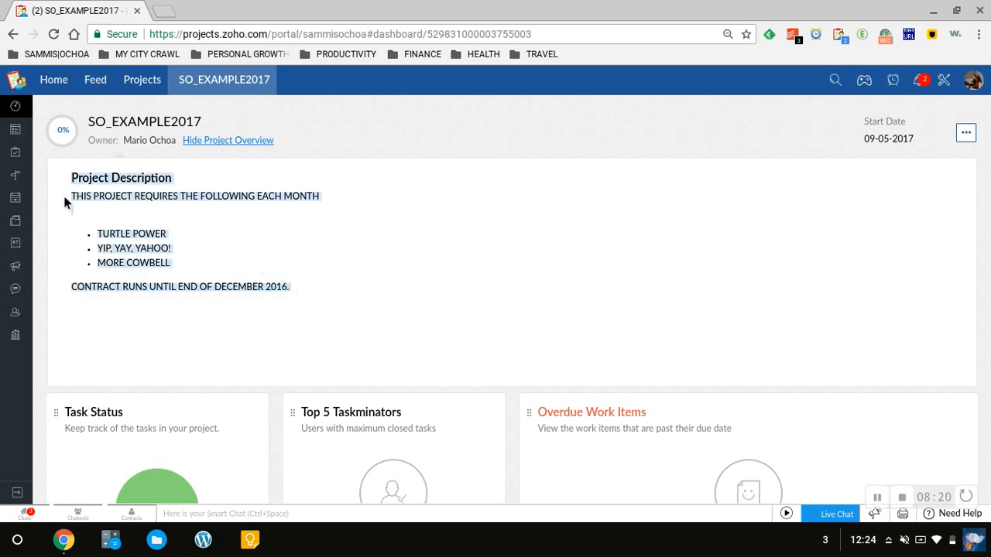
click(194, 237)
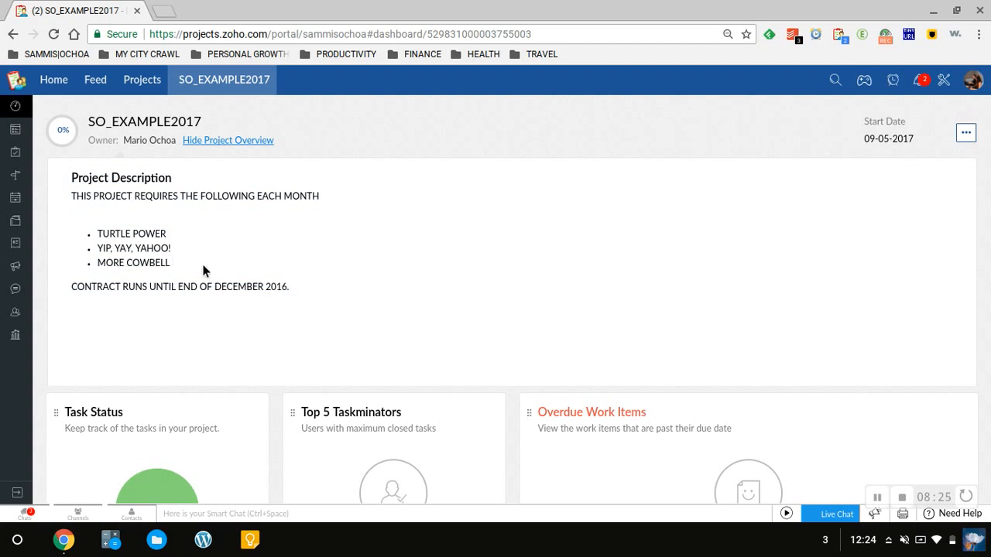
scroll(210, 261, down, 1)
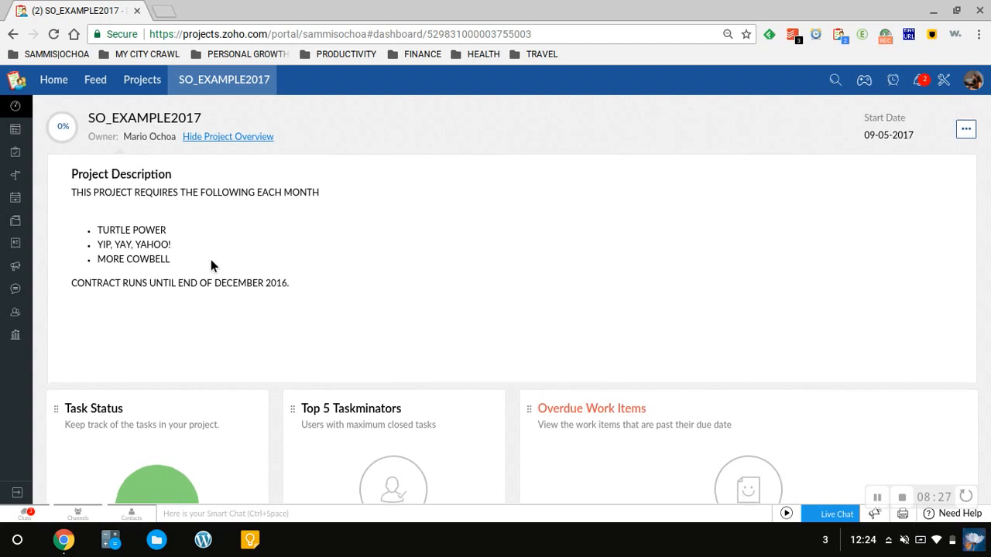
scroll(202, 260, down, 2)
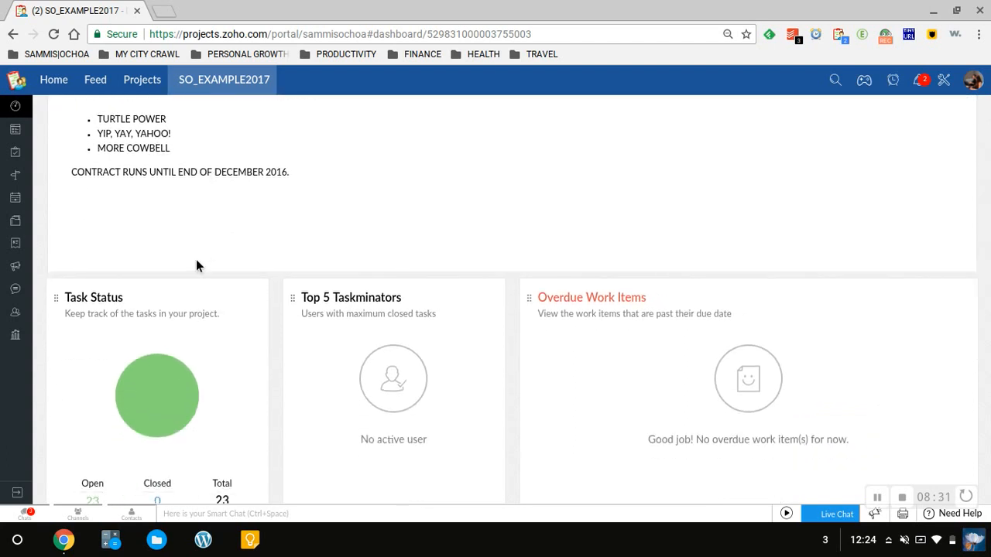
Step: Examine the dashboard's Task Status, Top 5 Taskminators and Overdue Work Items widgets below the project description
scroll(196, 263, up, 3)
scroll(193, 255, down, 3)
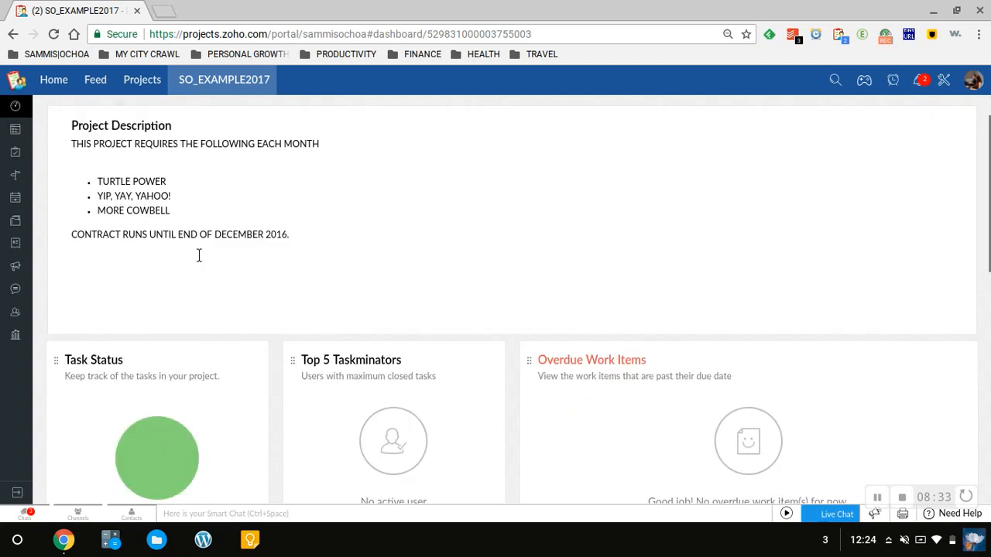
scroll(200, 257, down, 1)
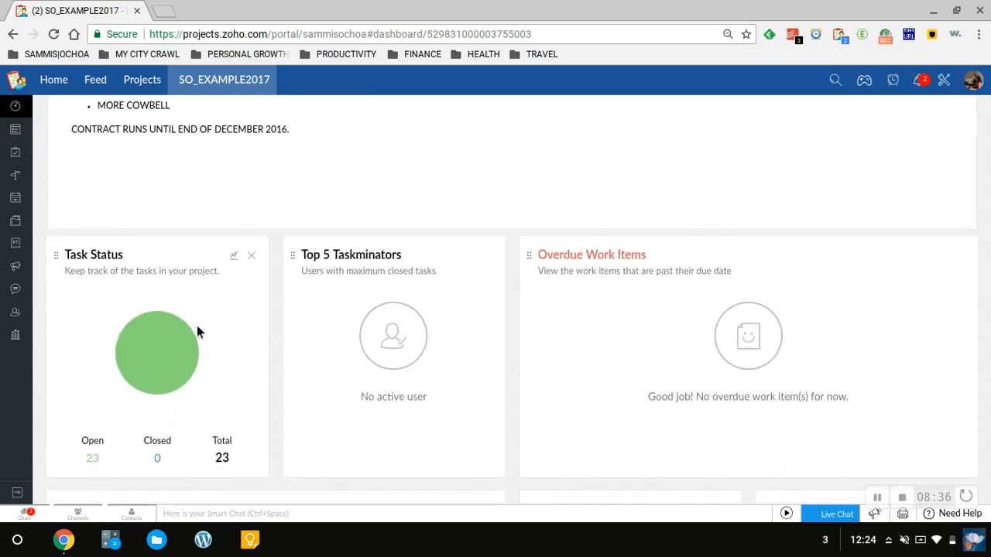
scroll(202, 362, down, 1)
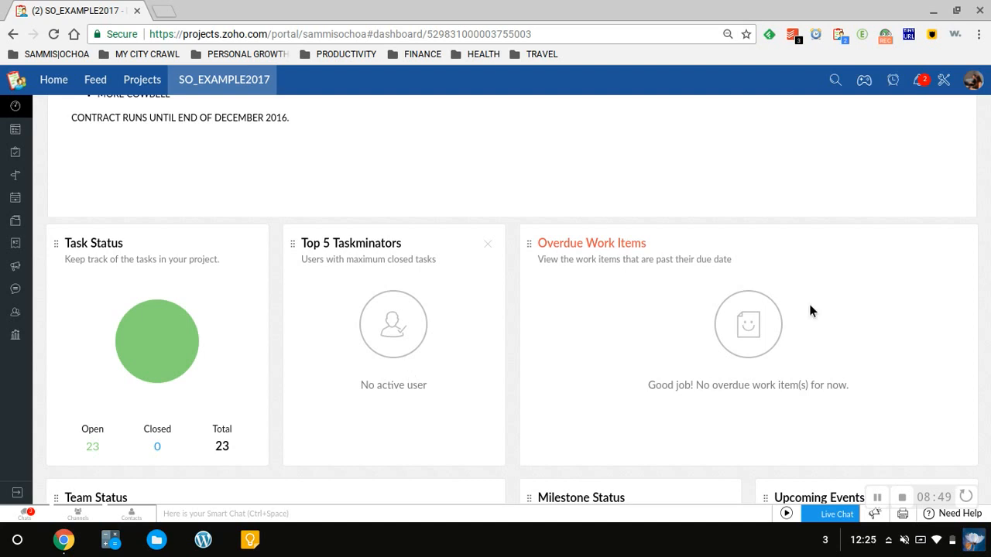
scroll(812, 298, down, 1)
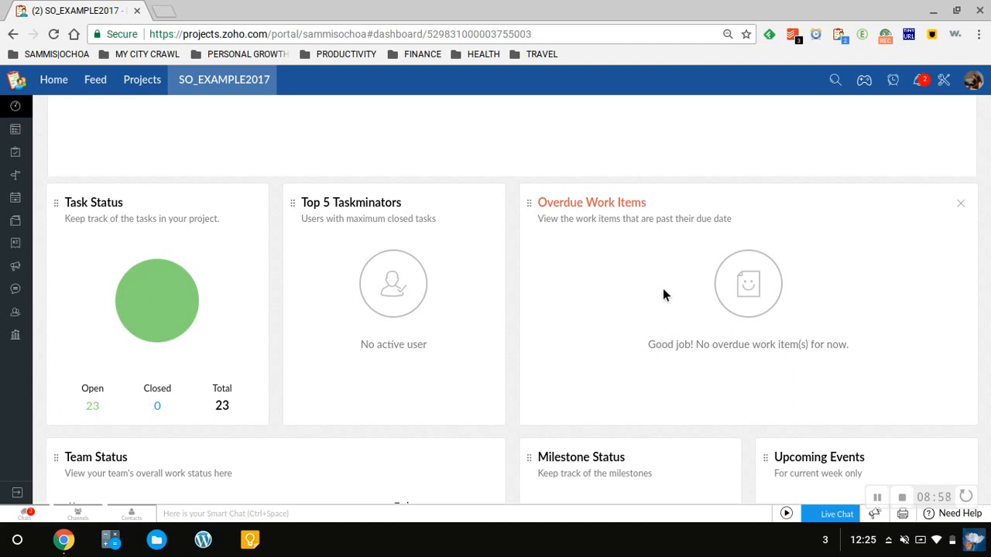
scroll(663, 288, down, 1)
scroll(662, 290, down, 1)
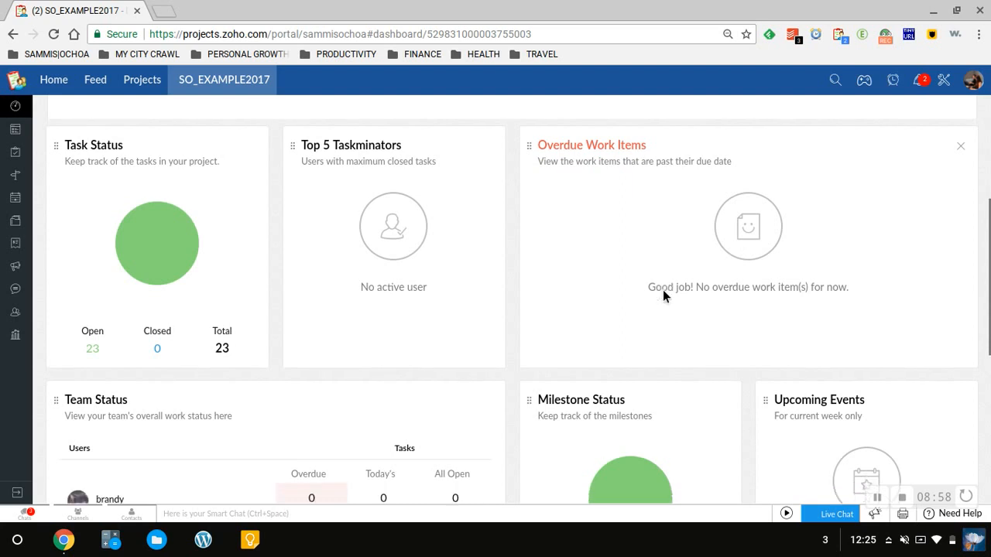
scroll(663, 289, down, 1)
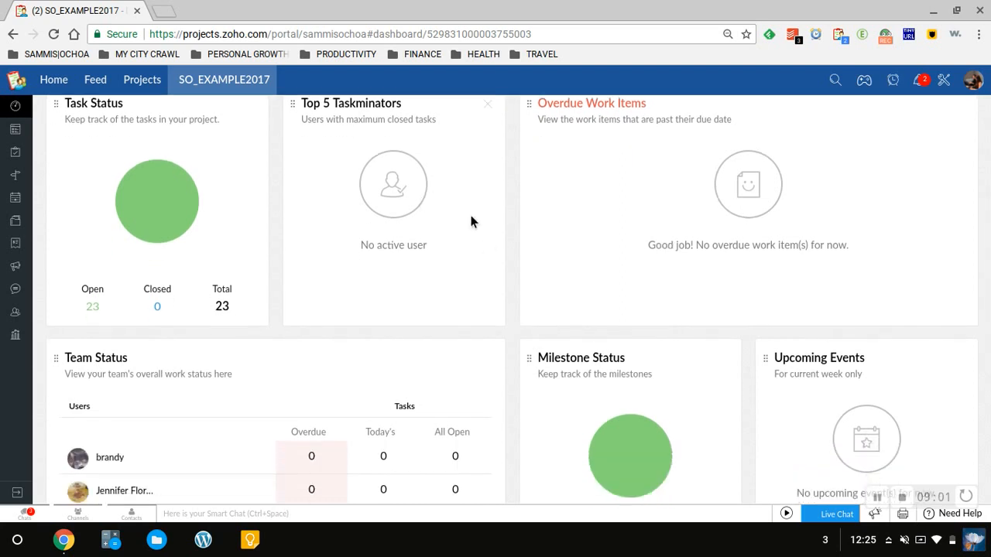
scroll(523, 286, down, 1)
scroll(517, 286, down, 1)
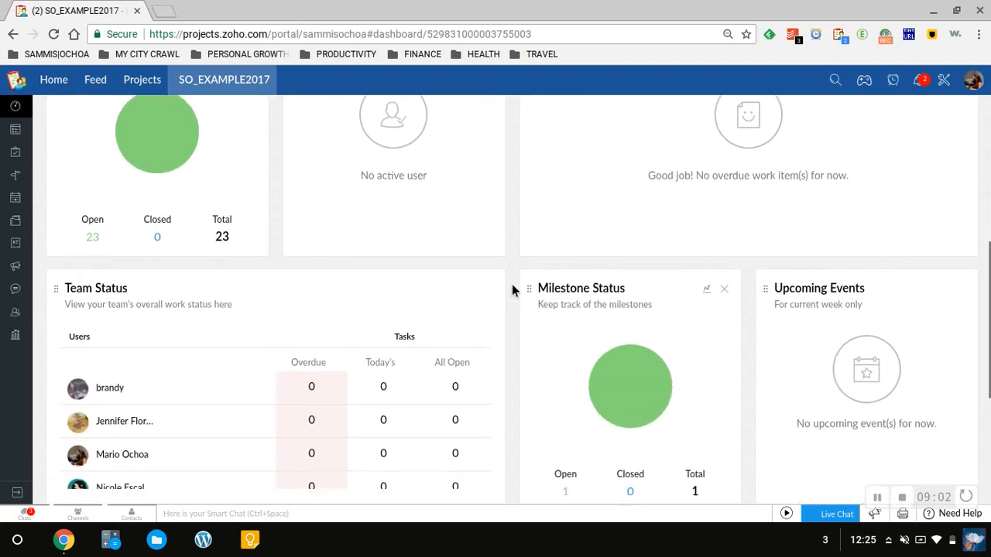
Step: Examine the Team Status, Milestone Status, Upcoming Events, Today's Work Items and Task Progress Chart widgets
scroll(513, 285, down, 2)
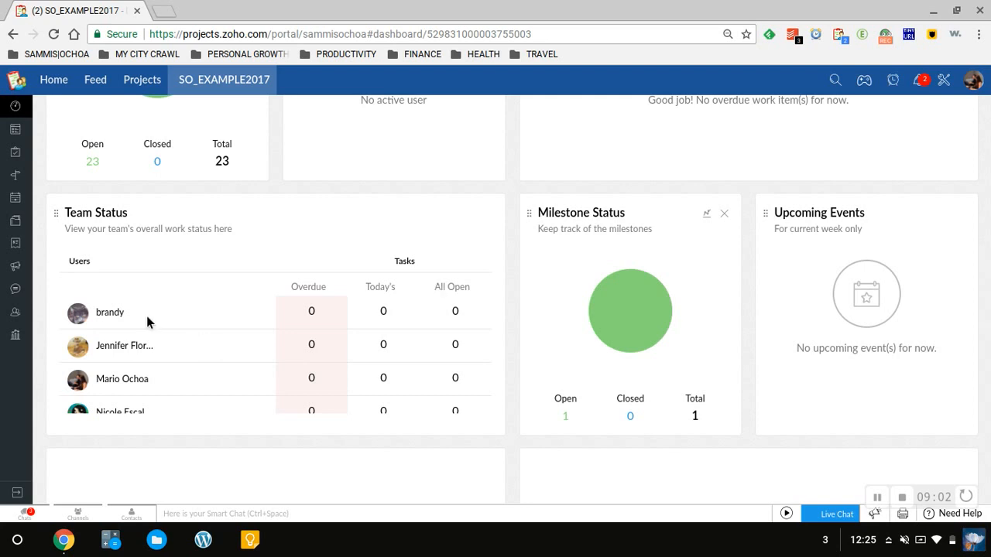
scroll(117, 315, down, 1)
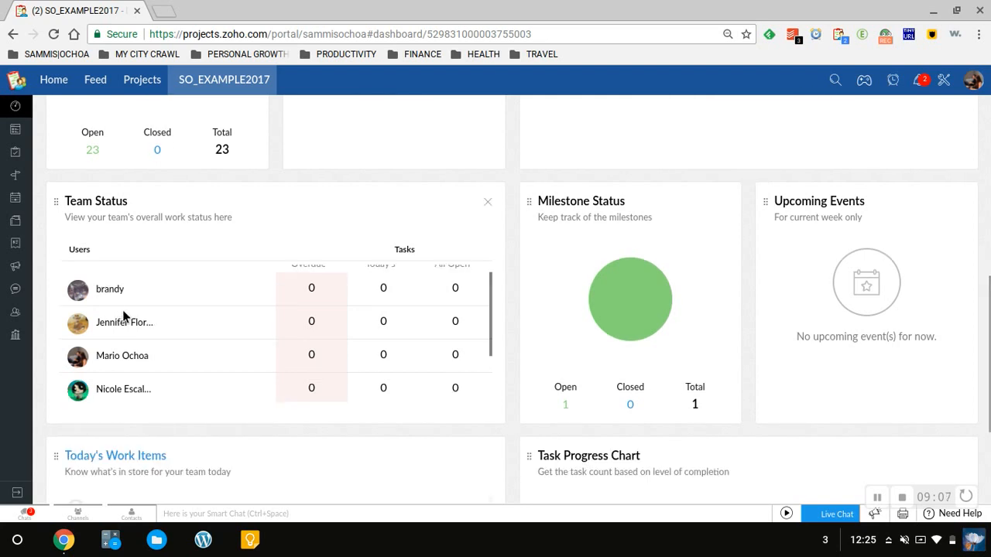
scroll(317, 295, up, 1)
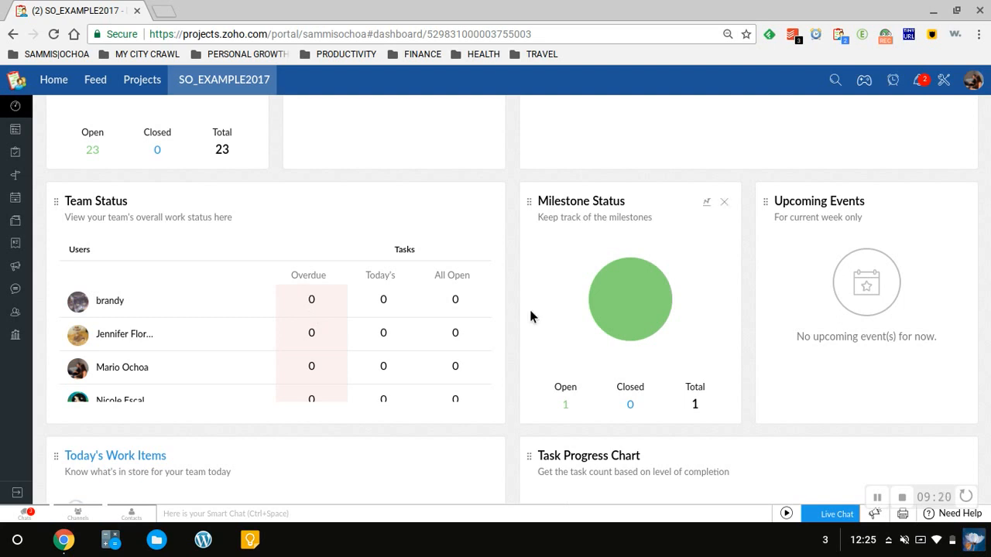
scroll(620, 275, down, 1)
mouse_move(624, 287)
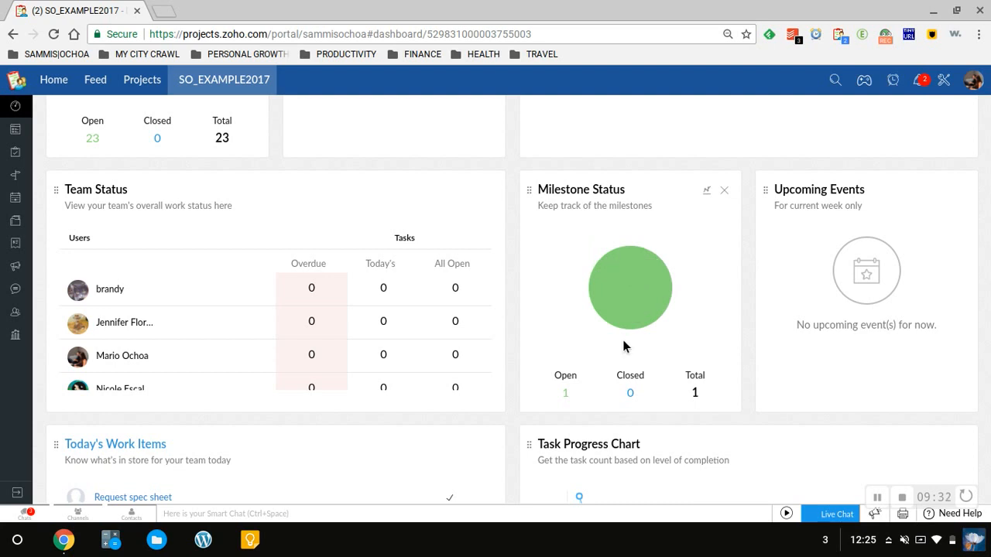
mouse_move(629, 316)
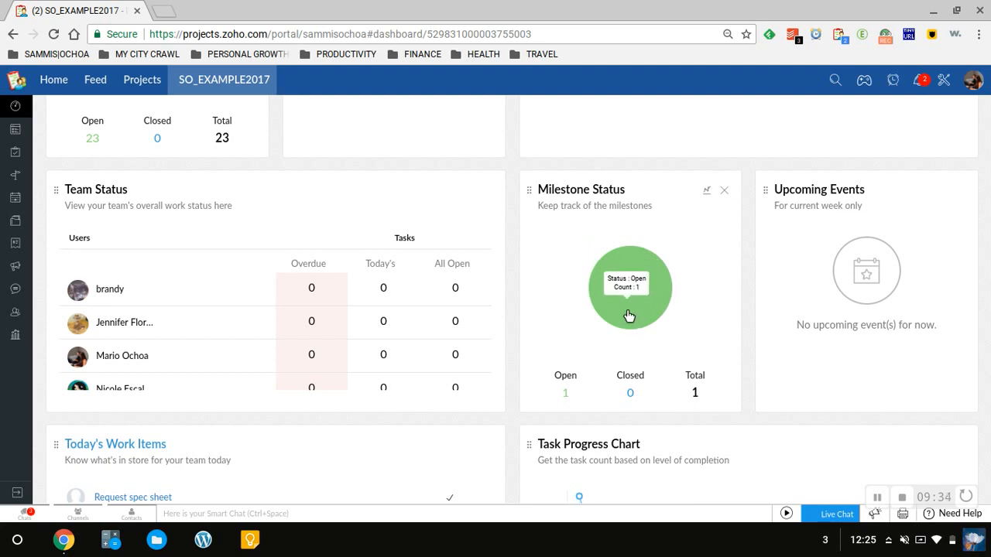
scroll(670, 310, down, 1)
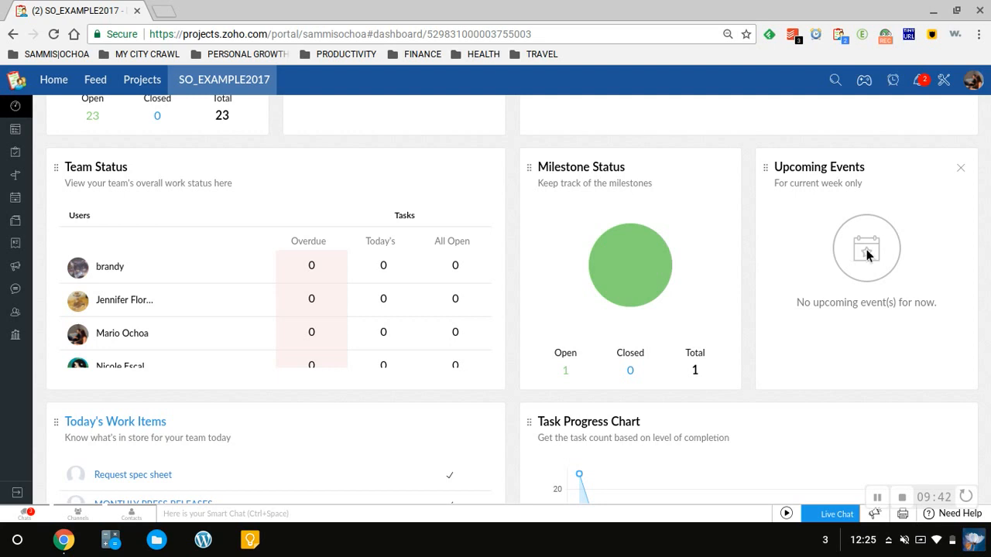
scroll(605, 312, down, 2)
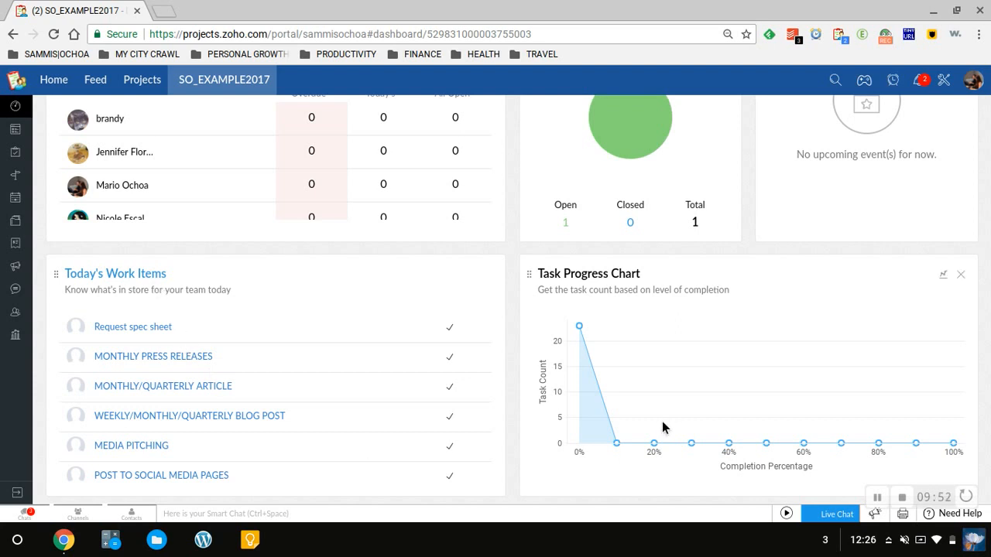
Step: Try rearranging the Task Status and Top 5 Taskminators widgets on the dashboard, and restore their original order
scroll(652, 423, up, 1)
scroll(646, 423, up, 10)
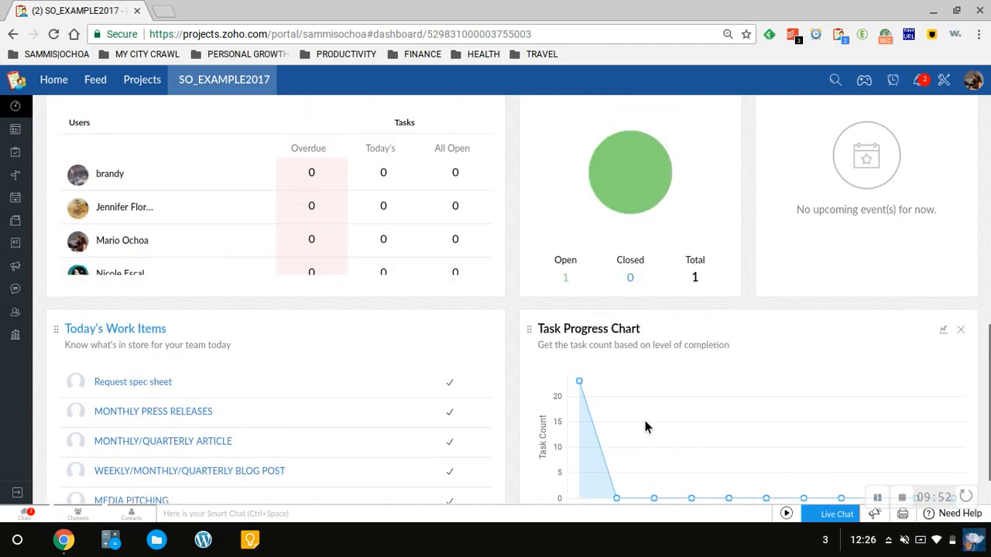
click(487, 416)
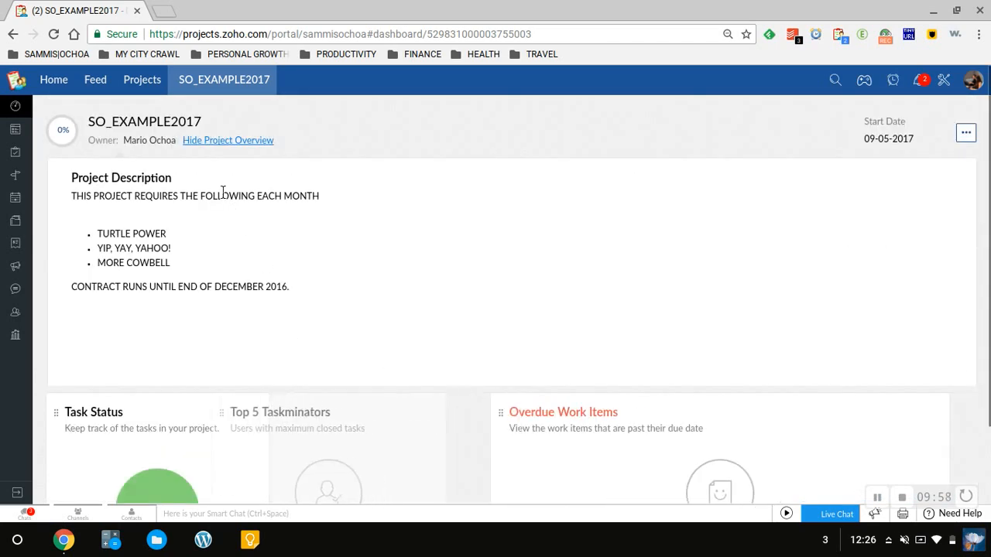
drag(198, 211, 84, 301)
drag(213, 389, 508, 410)
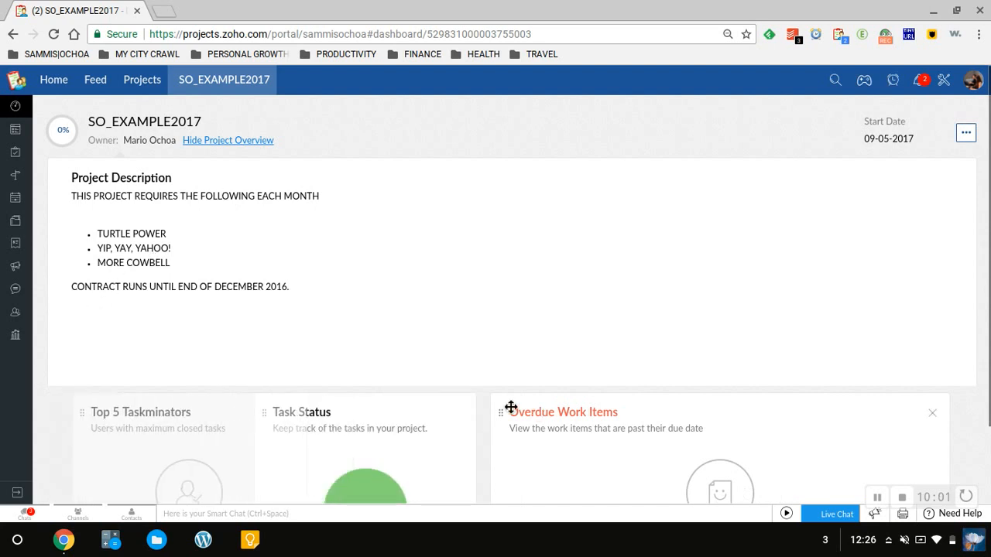
drag(425, 402, 588, 360)
scroll(595, 342, down, 1)
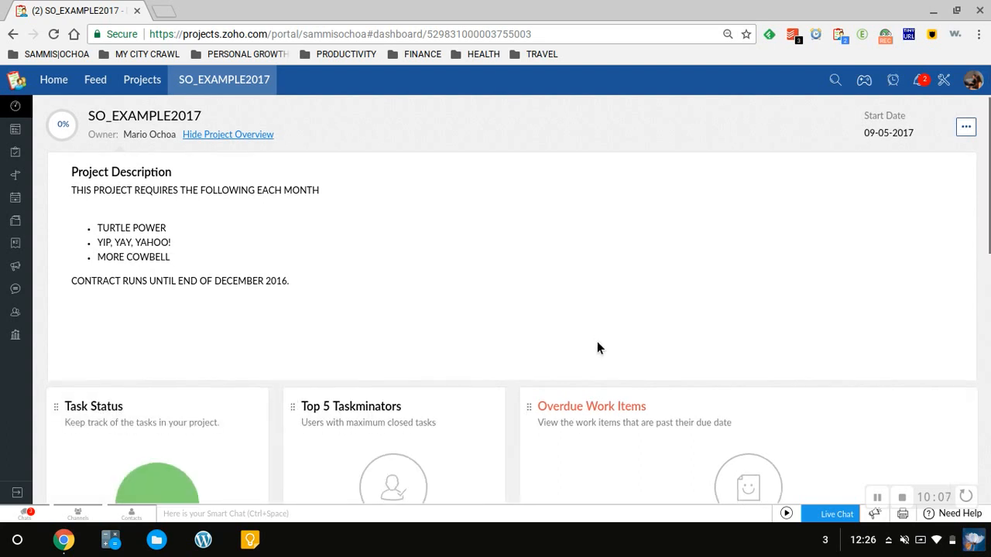
scroll(619, 364, up, 1)
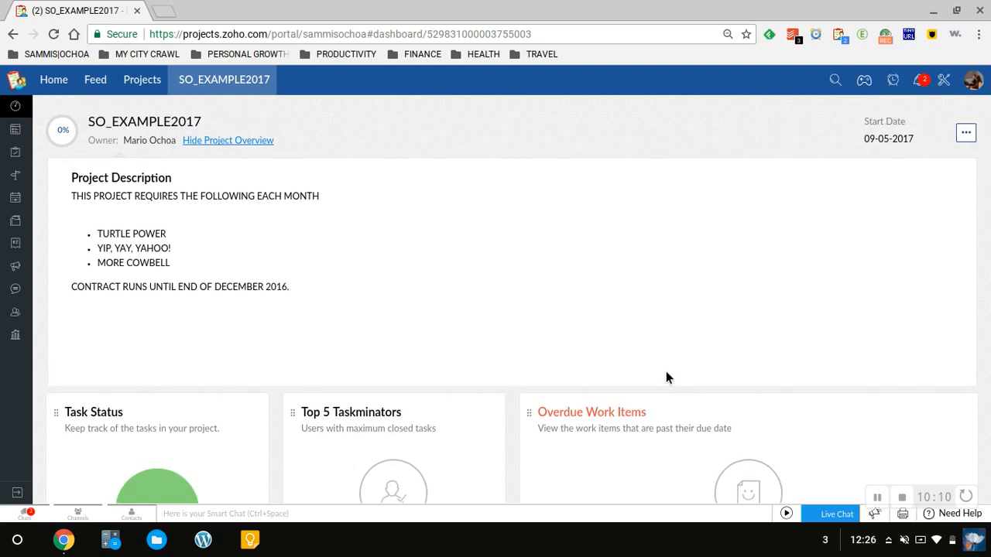
Step: Open the project's feed and examine the new task form, including its task list and priority options
click(11, 129)
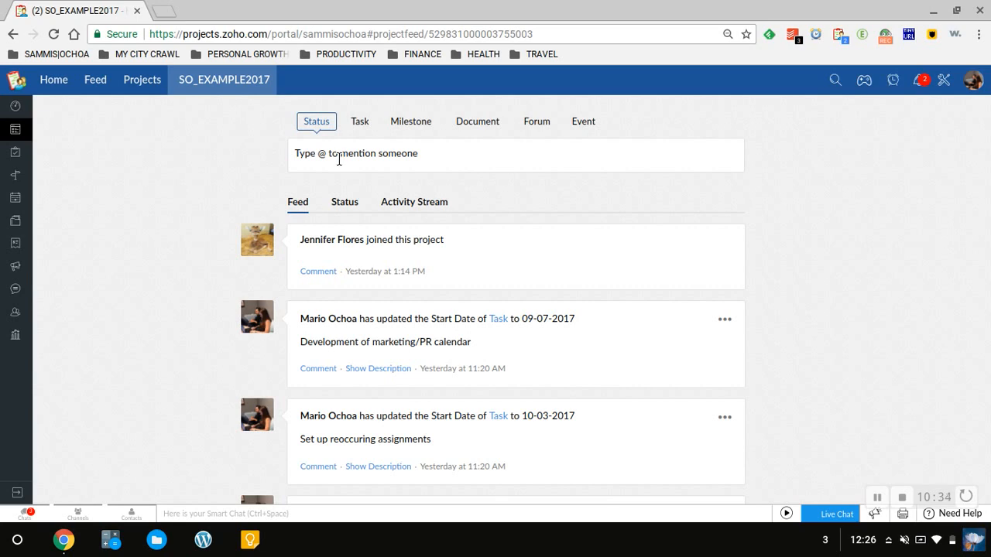
click(360, 122)
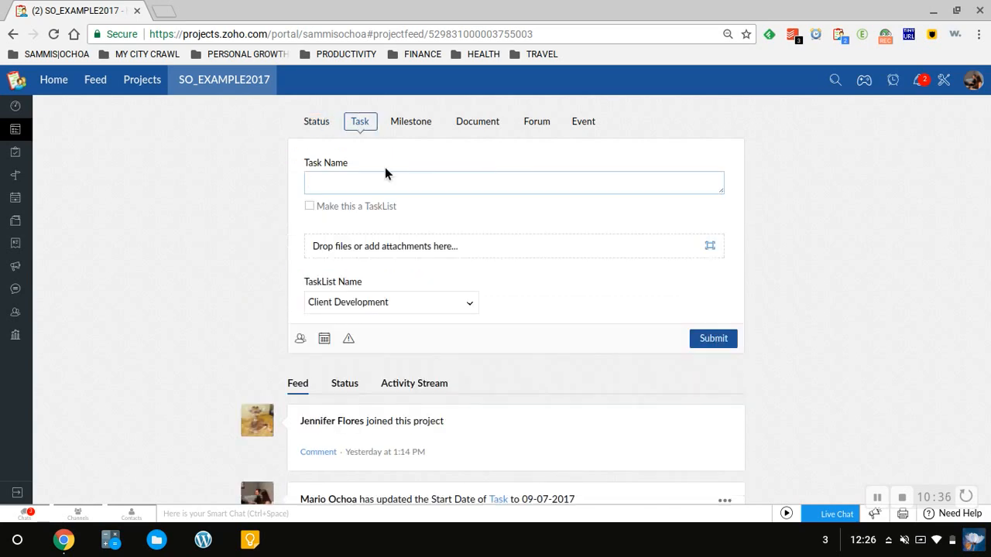
click(409, 303)
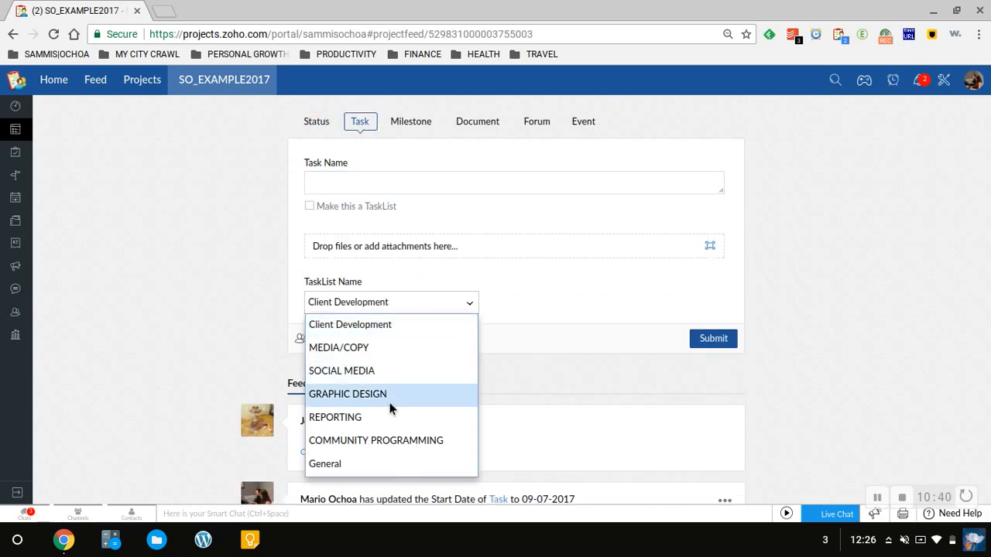
click(495, 302)
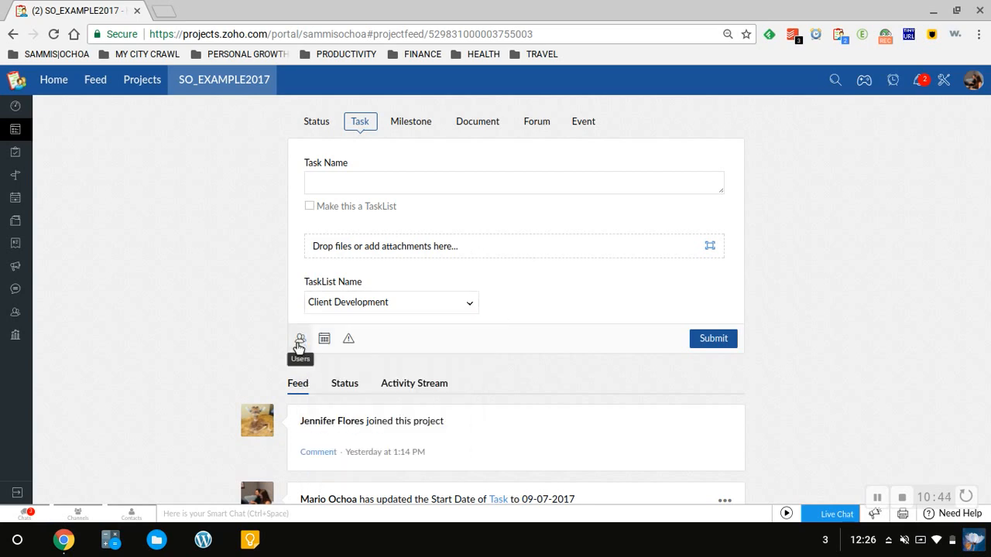
click(349, 345)
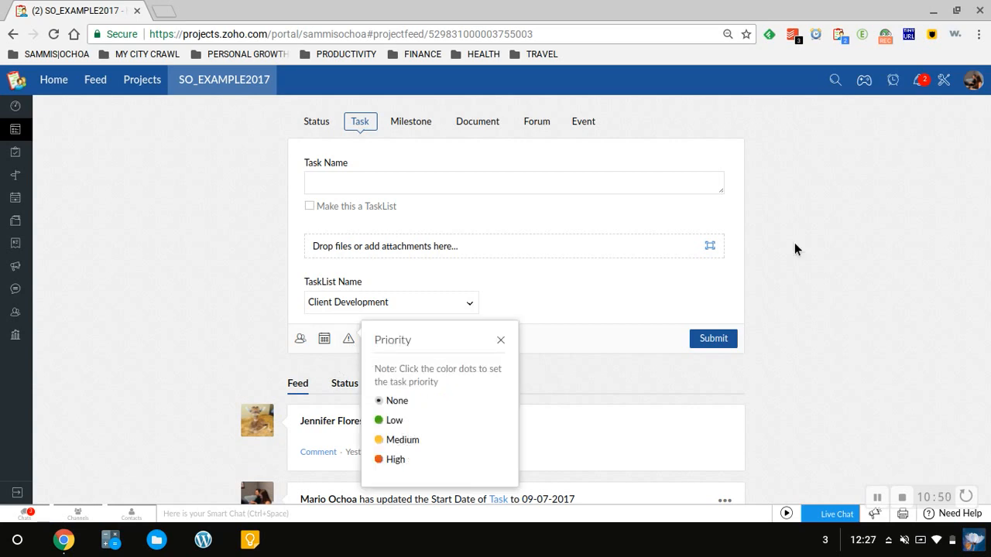
click(396, 115)
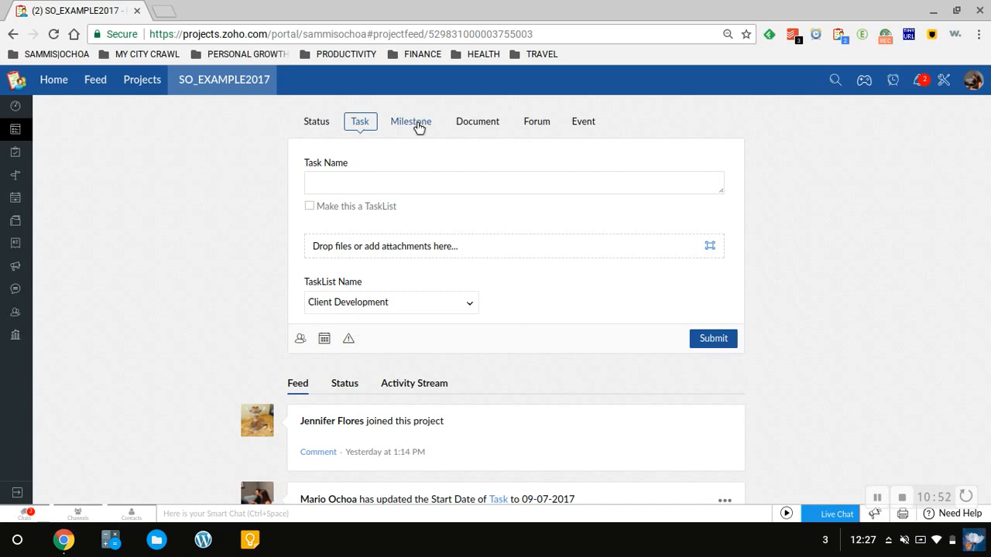
Step: Review the feed's milestone form and its document upload form with the folder selection
click(417, 131)
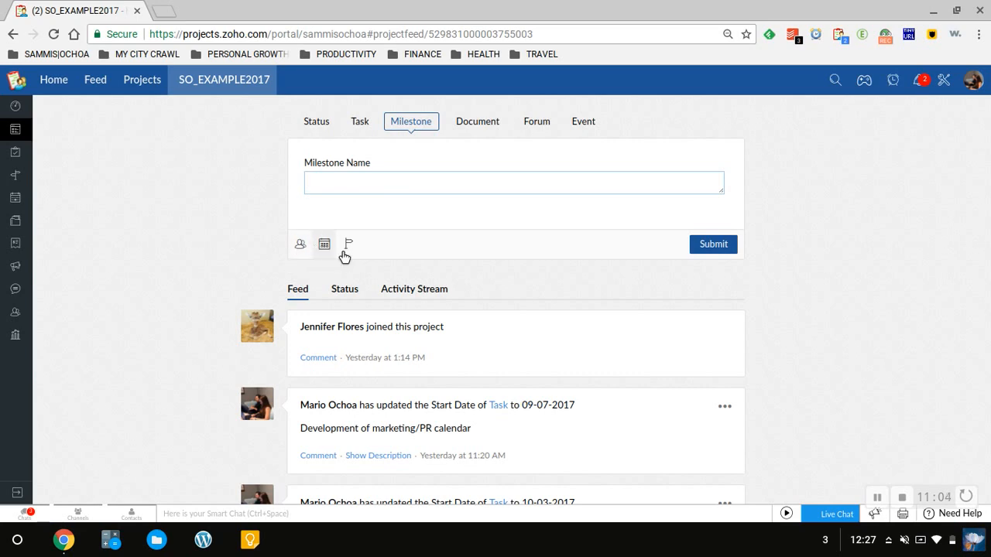
click(499, 124)
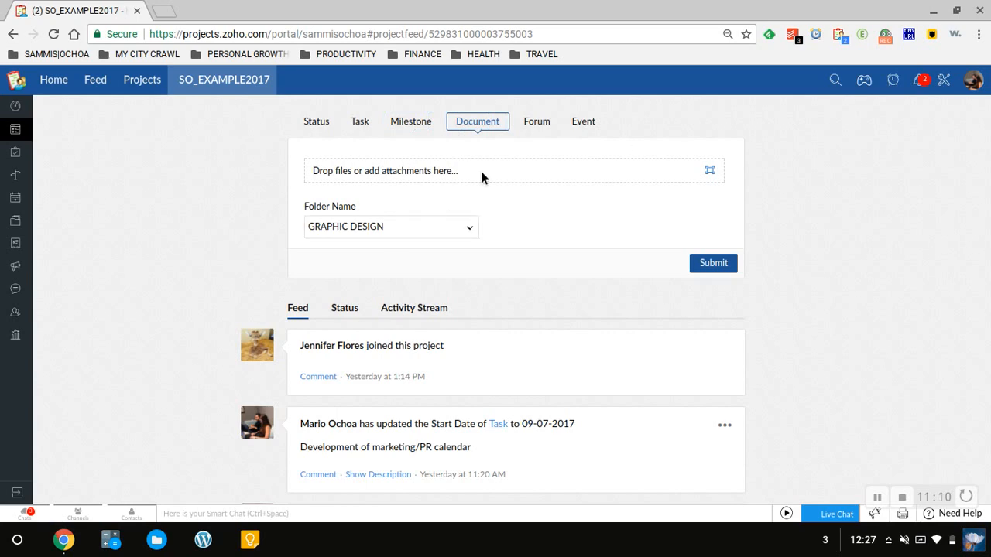
click(426, 226)
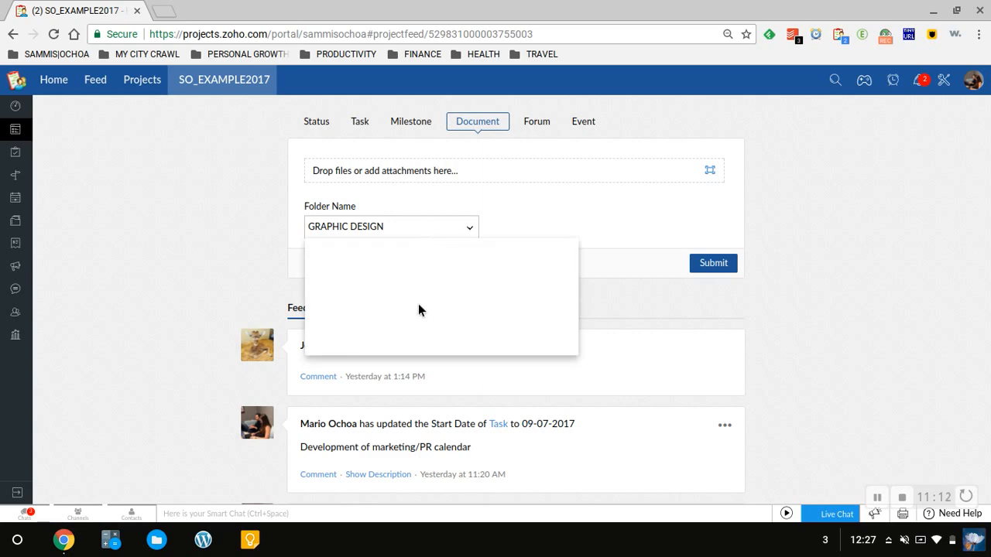
click(531, 123)
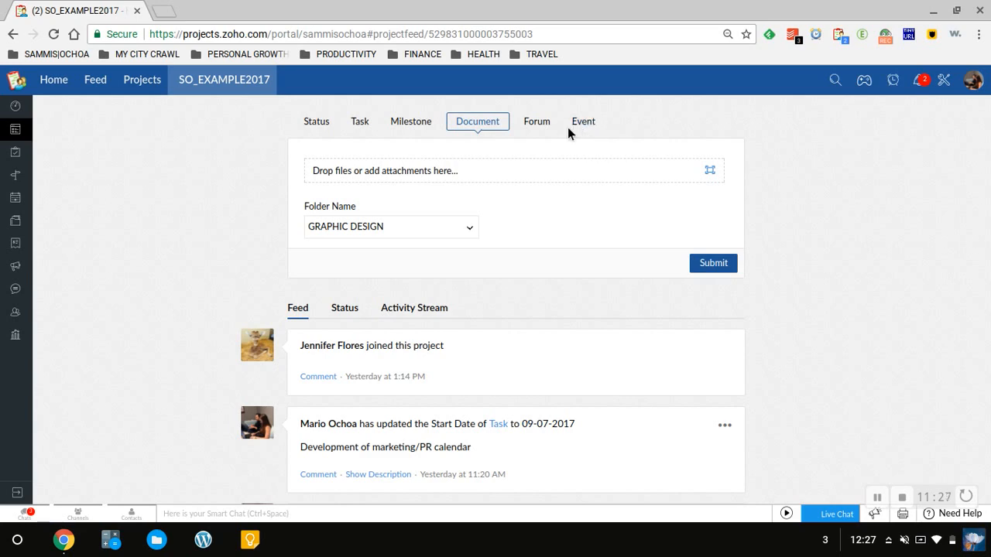
Step: Display the project's tasks in Kanban view, grouped by TaskList
click(15, 154)
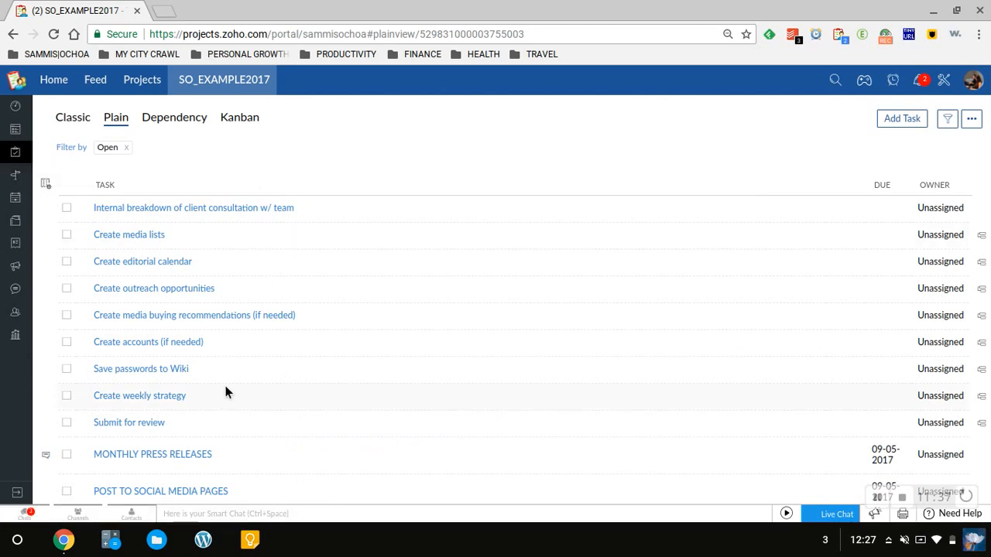
click(235, 129)
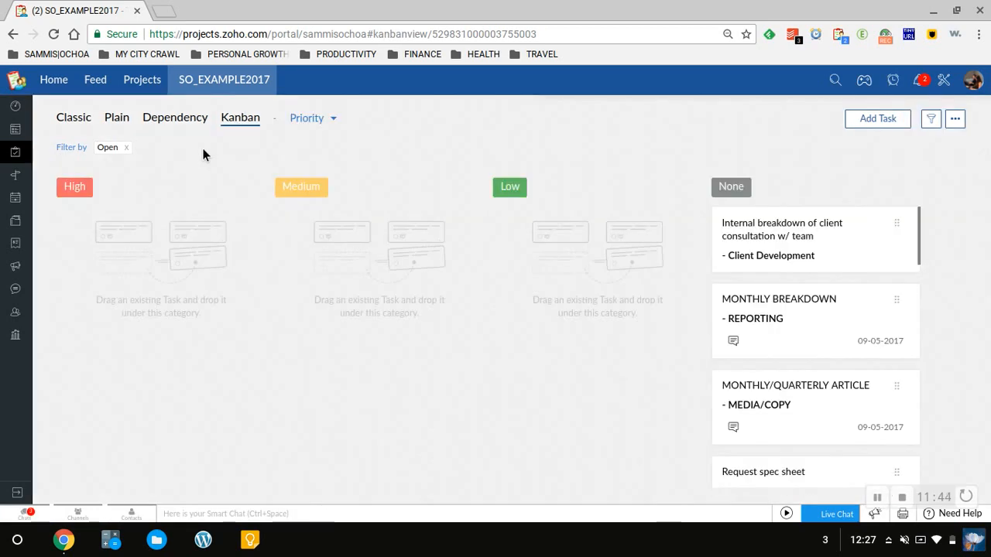
click(311, 124)
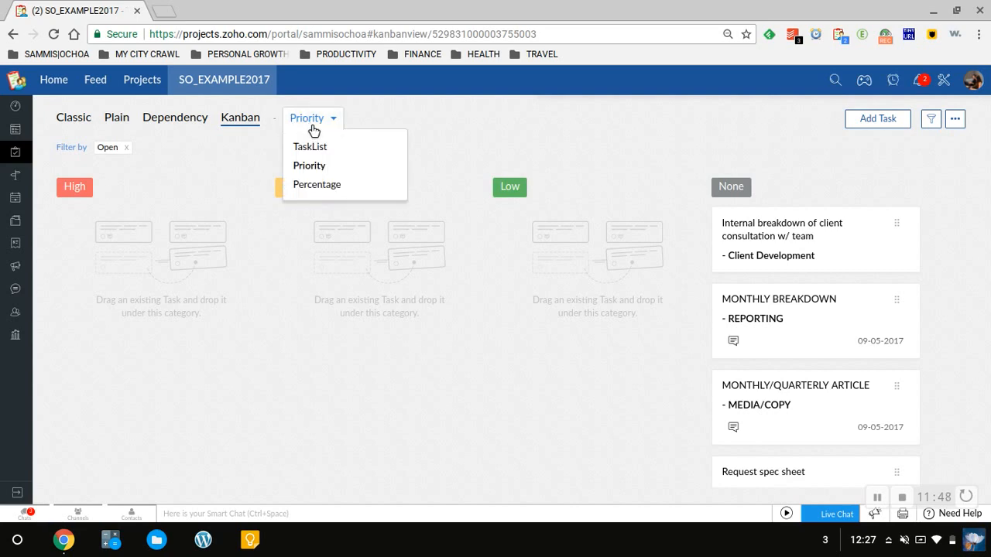
click(525, 208)
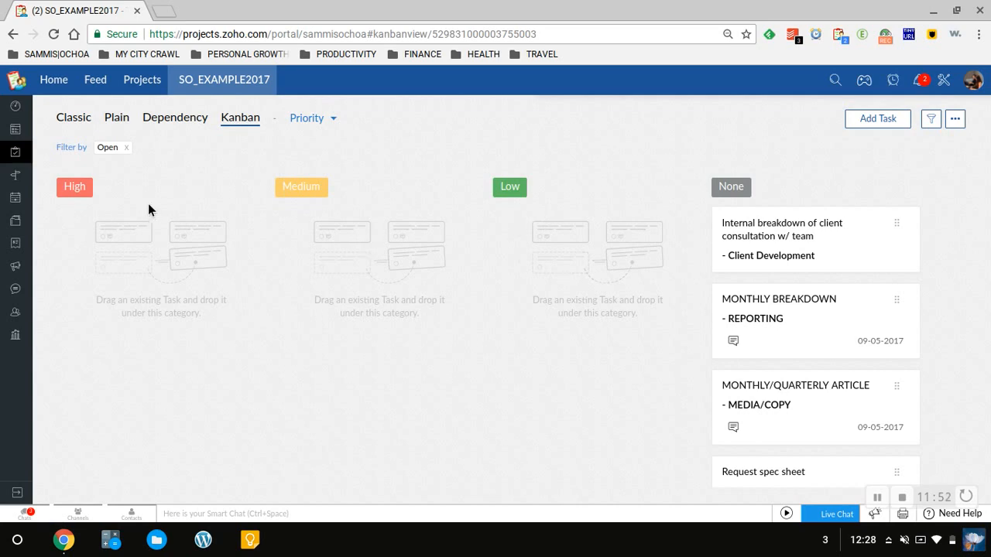
click(330, 121)
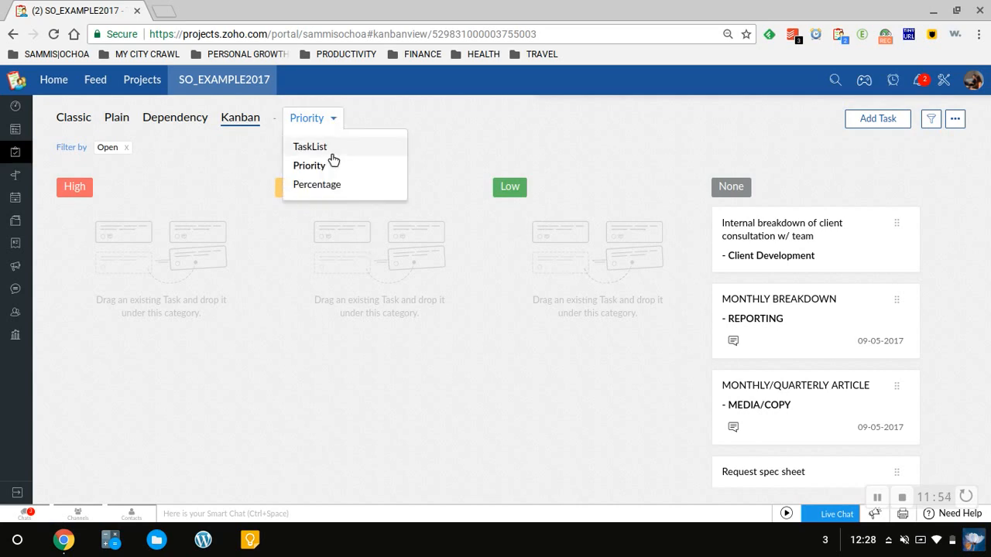
click(327, 154)
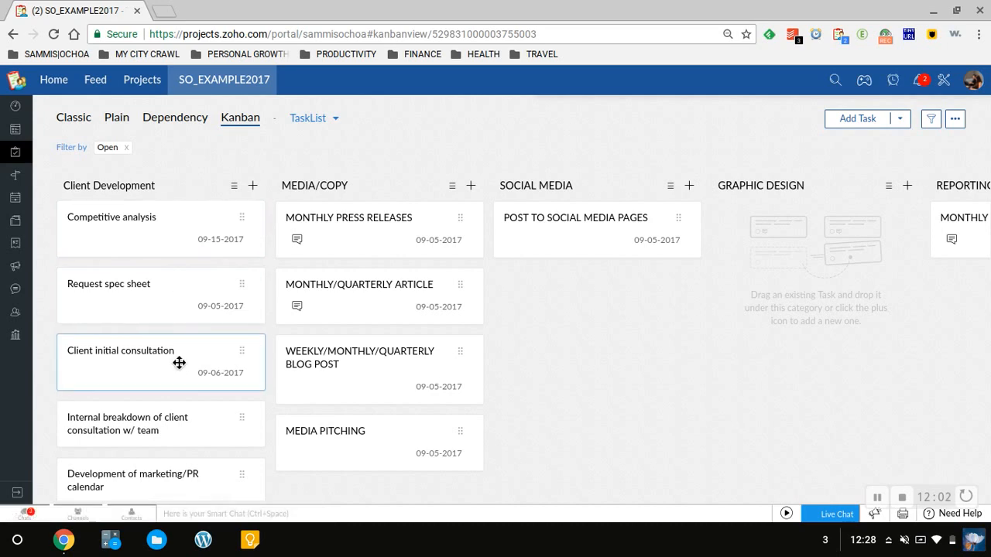
Step: Look through the Client Development tasks and move MONTHLY PRESS RELEASES from MEDIA/COPY to the SOCIAL MEDIA list
scroll(179, 362, down, 5)
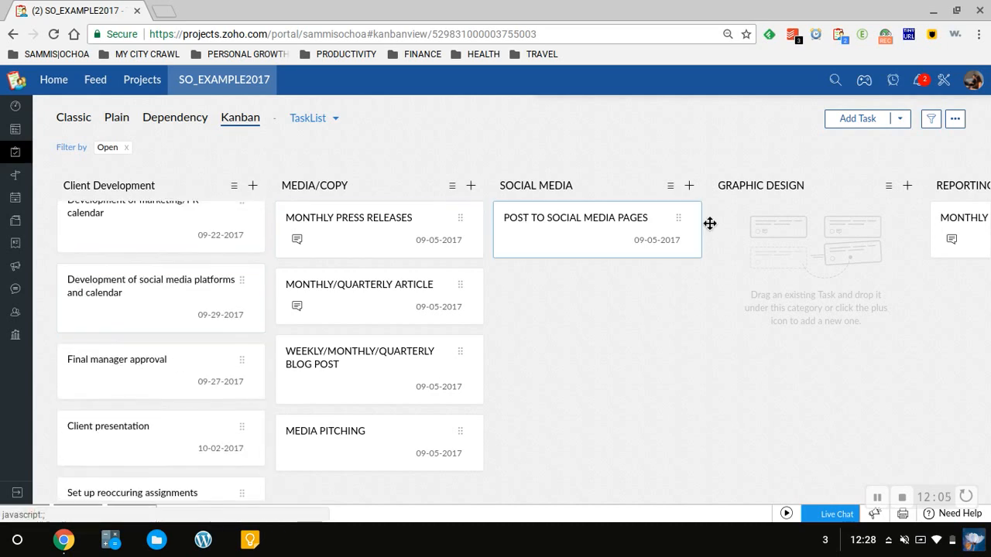
scroll(104, 338, up, 6)
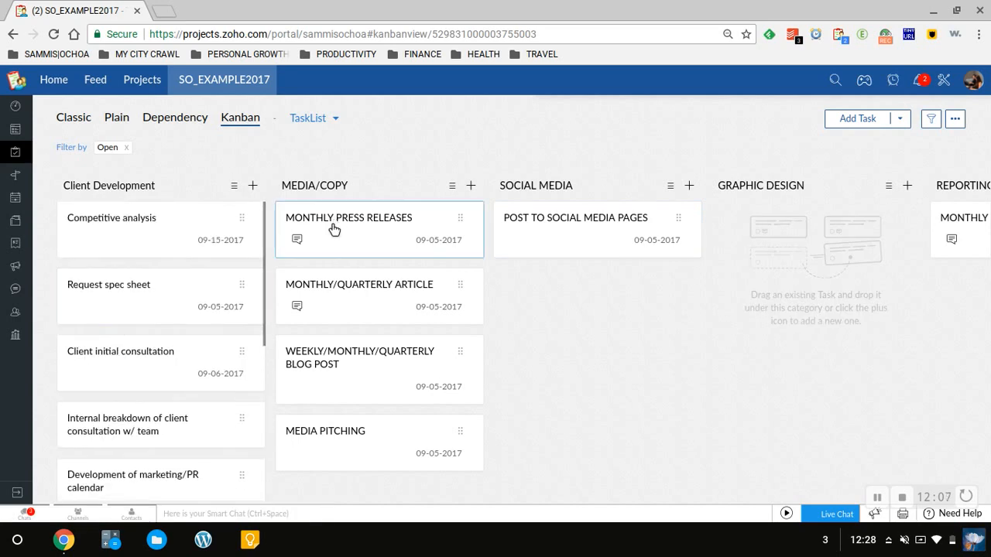
scroll(181, 341, down, 6)
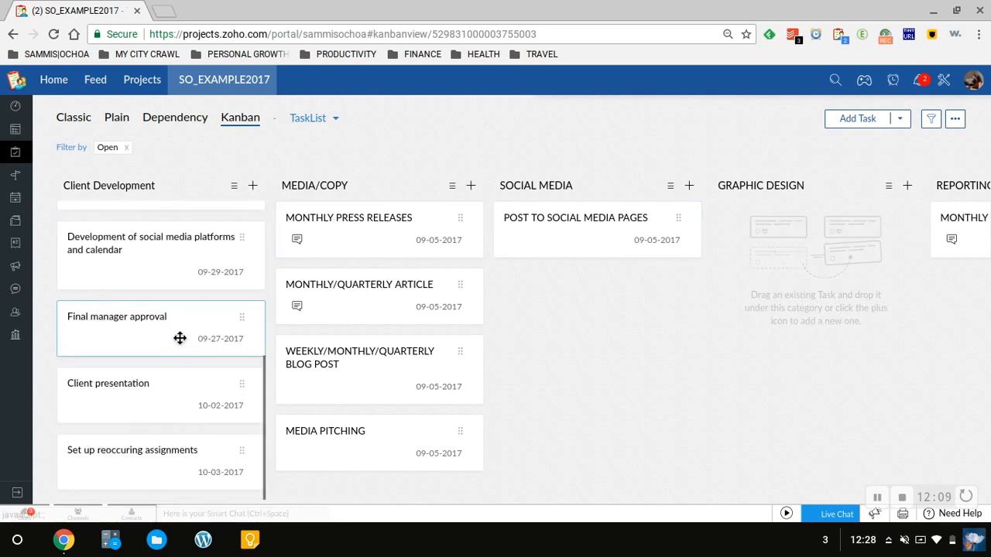
scroll(180, 338, up, 6)
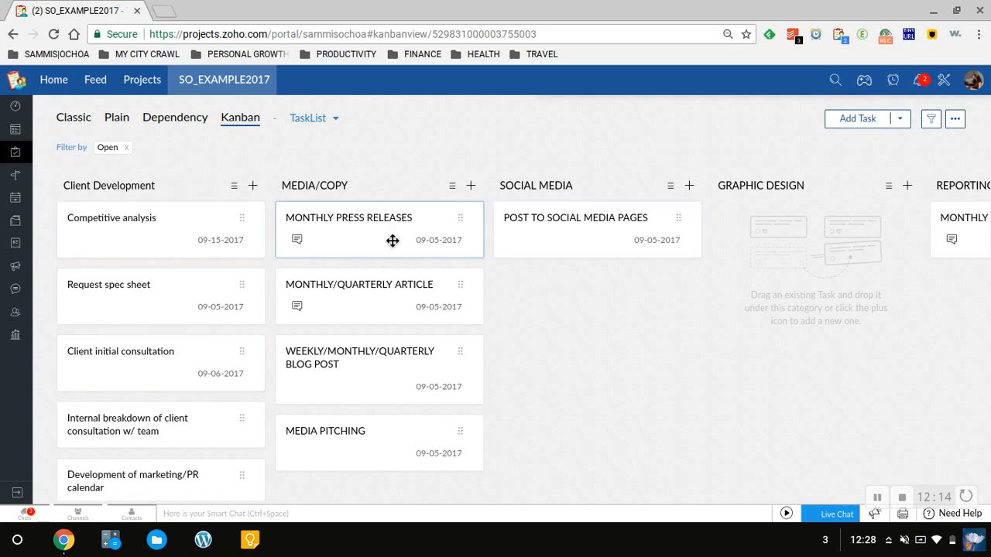
drag(387, 242, 516, 256)
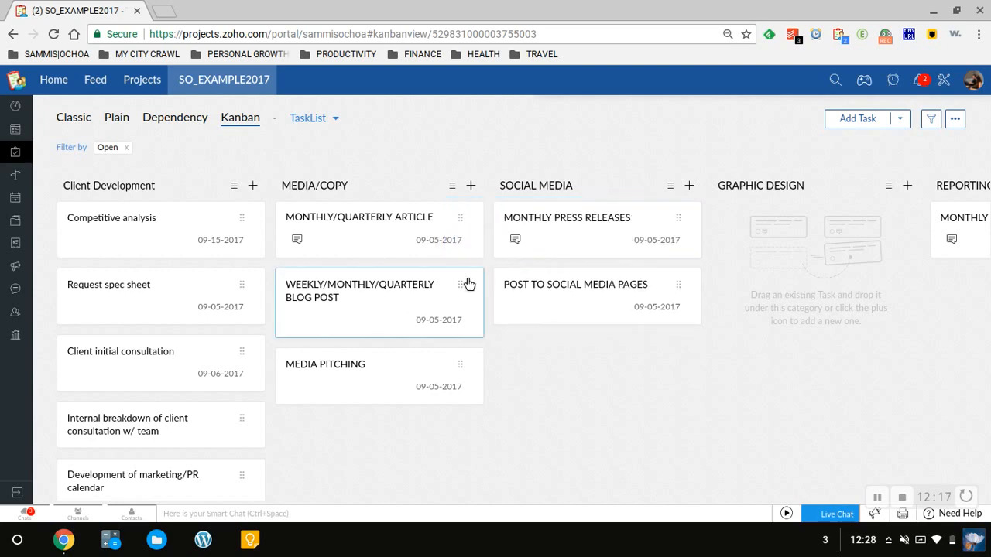
Step: Try moving WEEKLY/MONTHLY/QUARTERLY BLOG POST to SOCIAL MEDIA, and return it to MEDIA/COPY below MONTHLY/QUARTERLY ARTICLE
drag(463, 285, 633, 245)
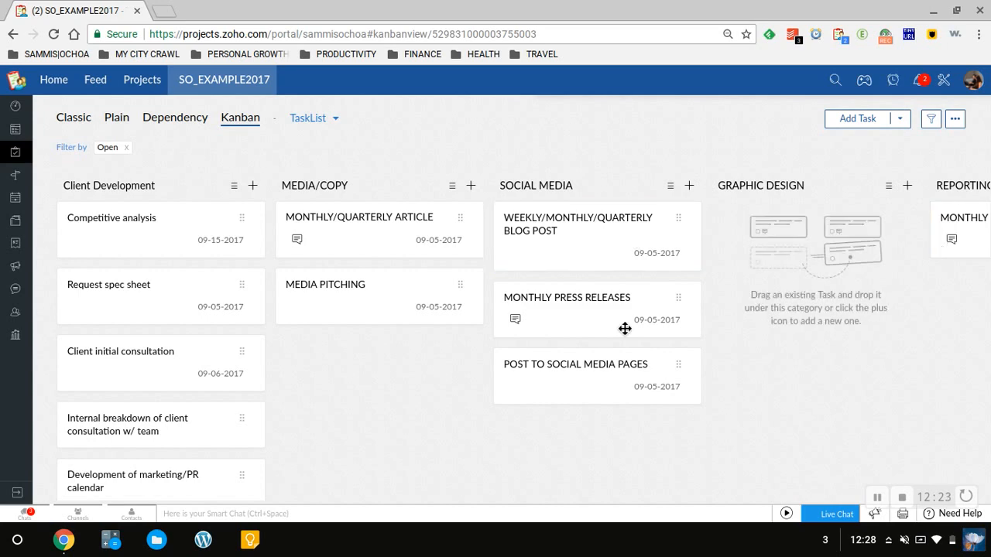
drag(543, 225, 307, 227)
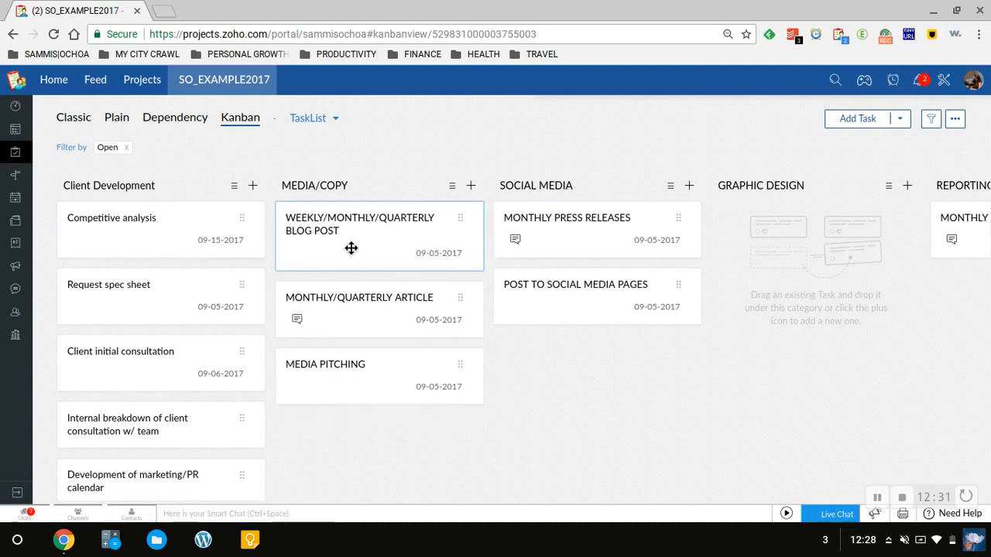
drag(357, 255, 450, 307)
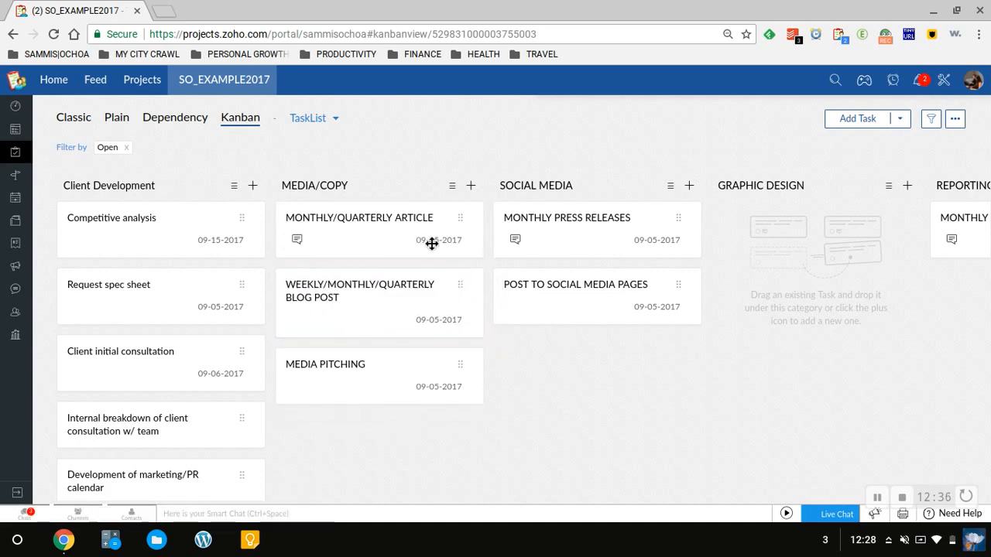
Step: Review the details of the Competitive analysis and Client initial consultation tasks, including associated milestone and scheduling fields, and return to the board
click(160, 228)
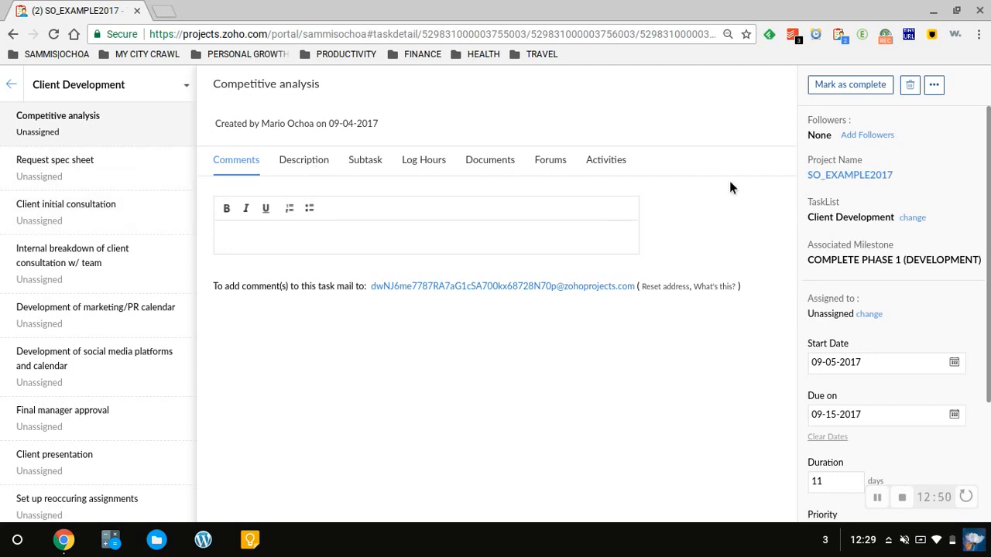
click(57, 177)
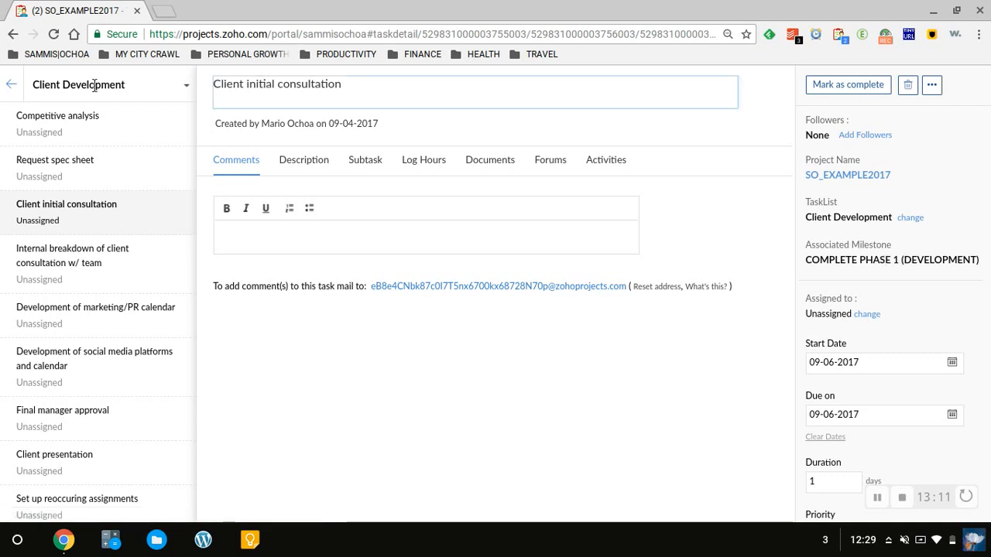
double_click(897, 262)
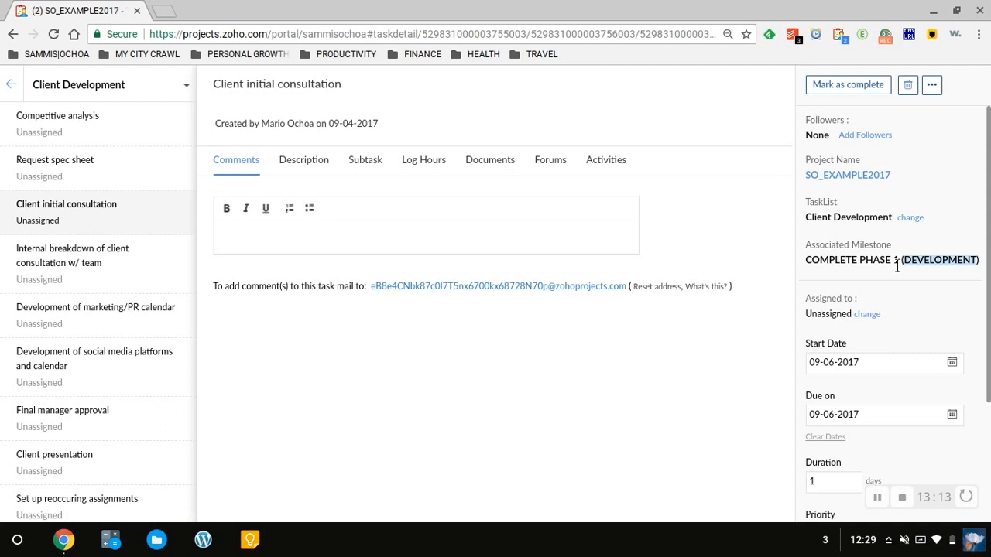
triple_click(888, 258)
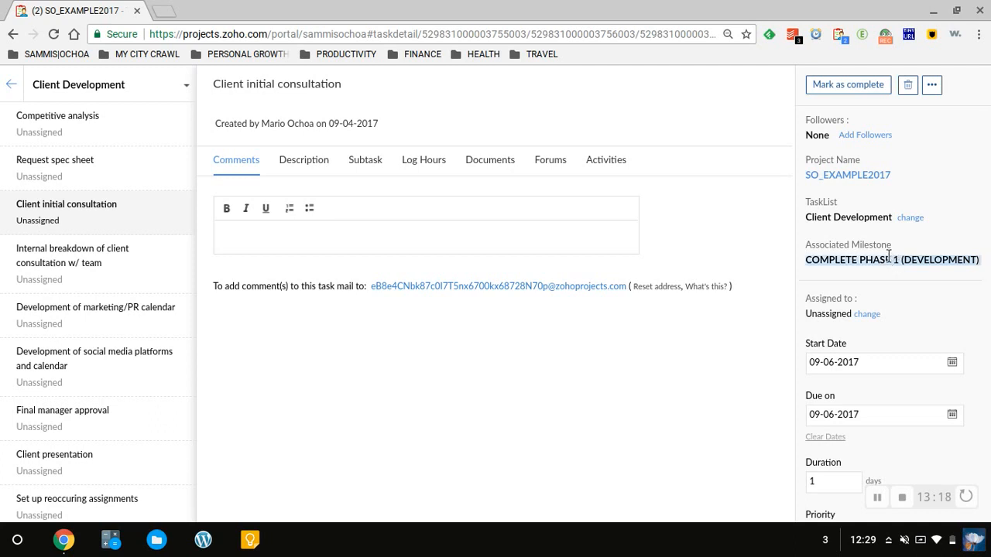
scroll(888, 258, down, 2)
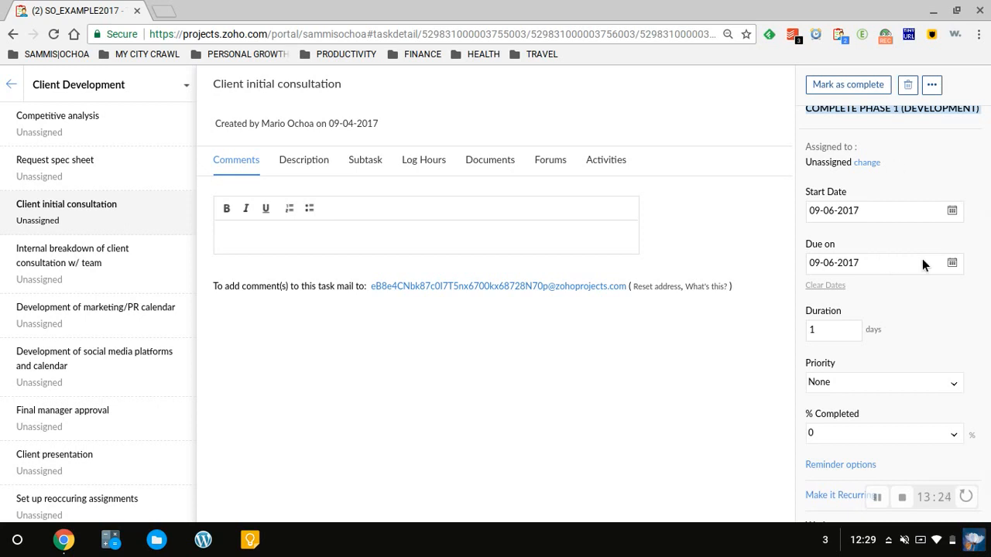
scroll(922, 259, down, 1)
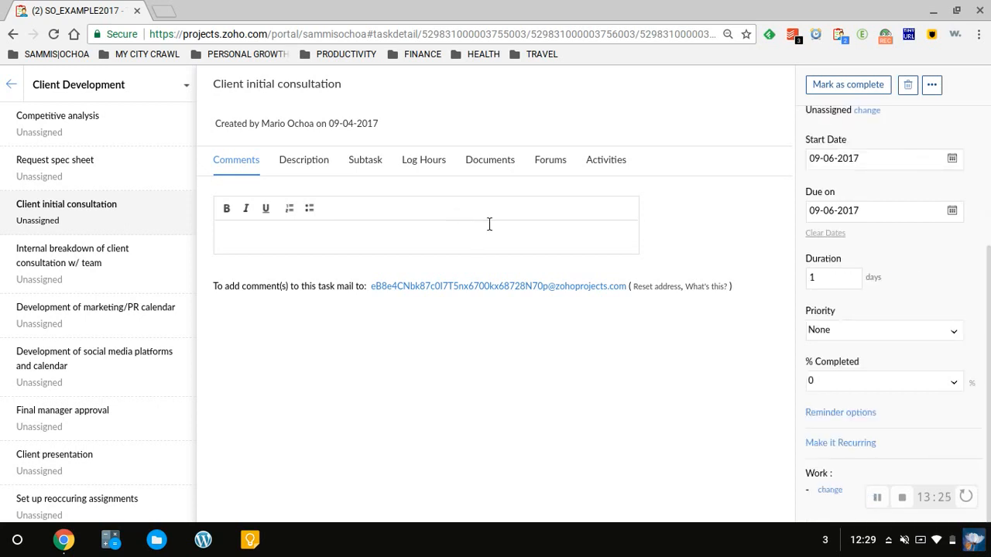
click(4, 91)
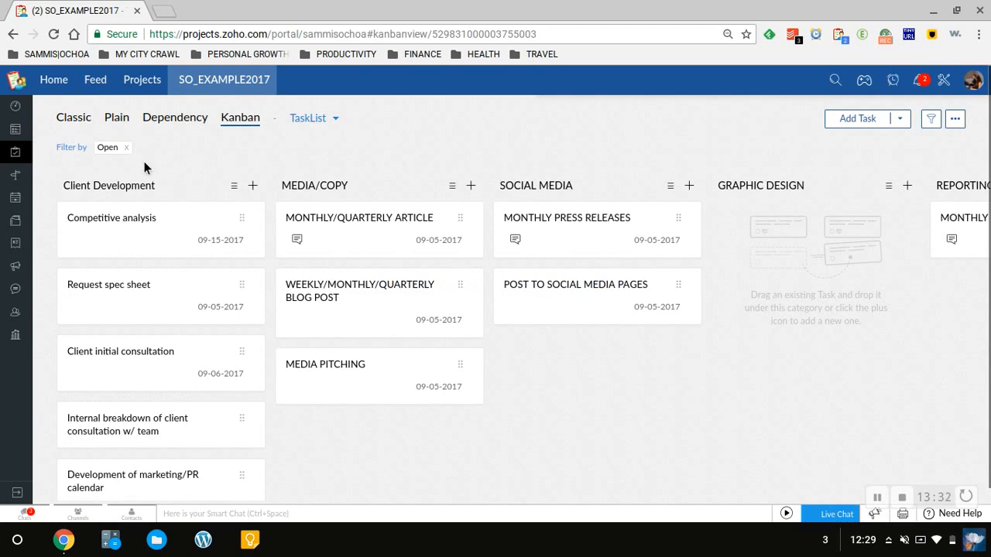
Step: Group the Kanban board's tasks by Priority instead of TaskList
click(328, 117)
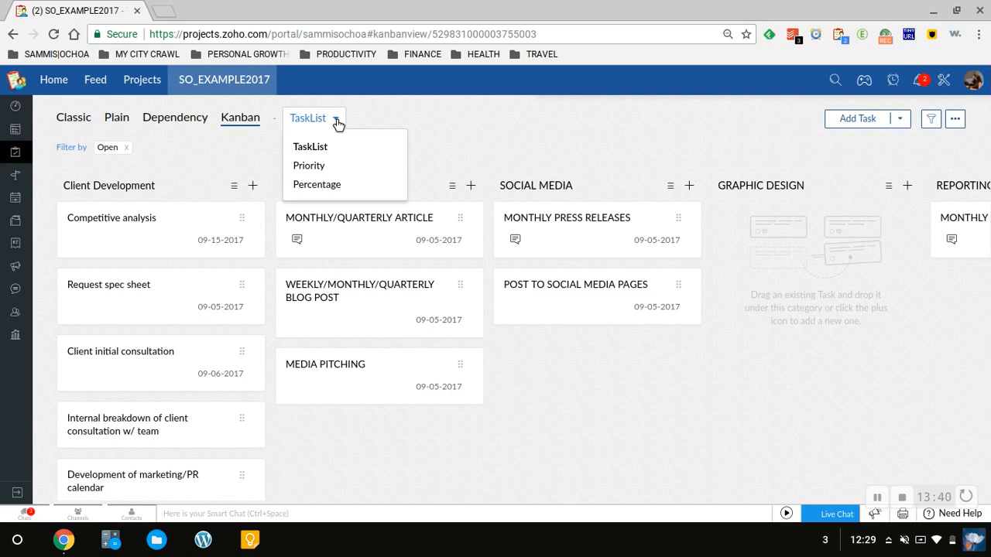
click(338, 125)
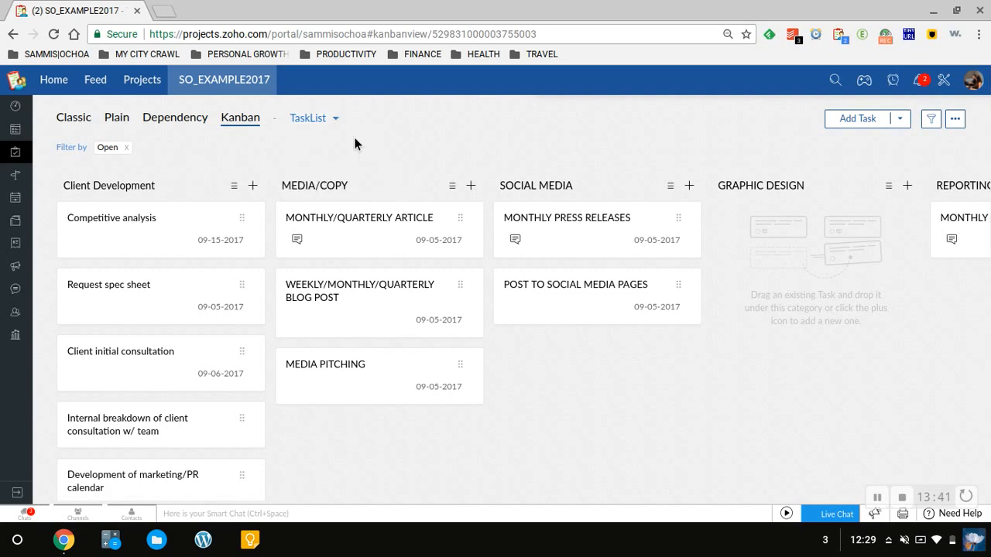
click(312, 120)
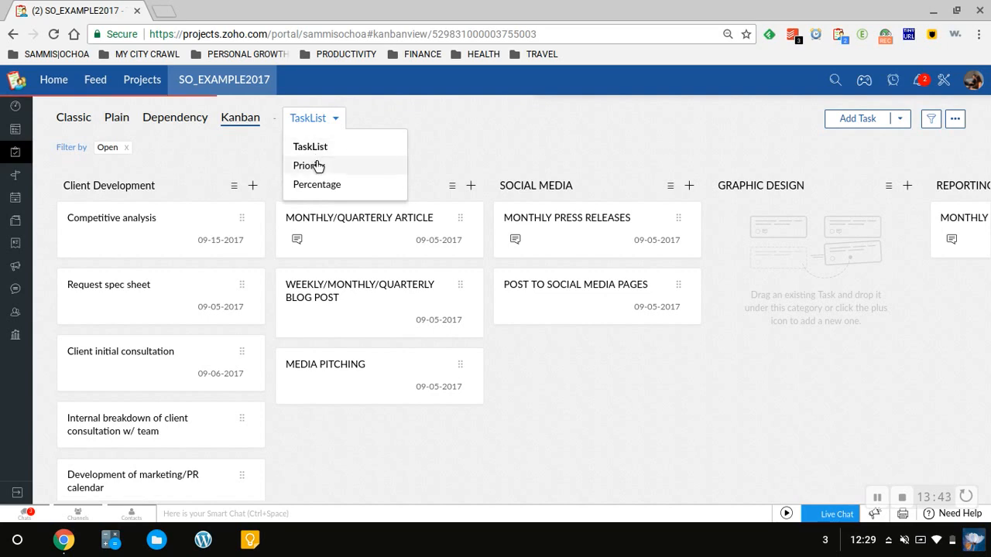
click(318, 165)
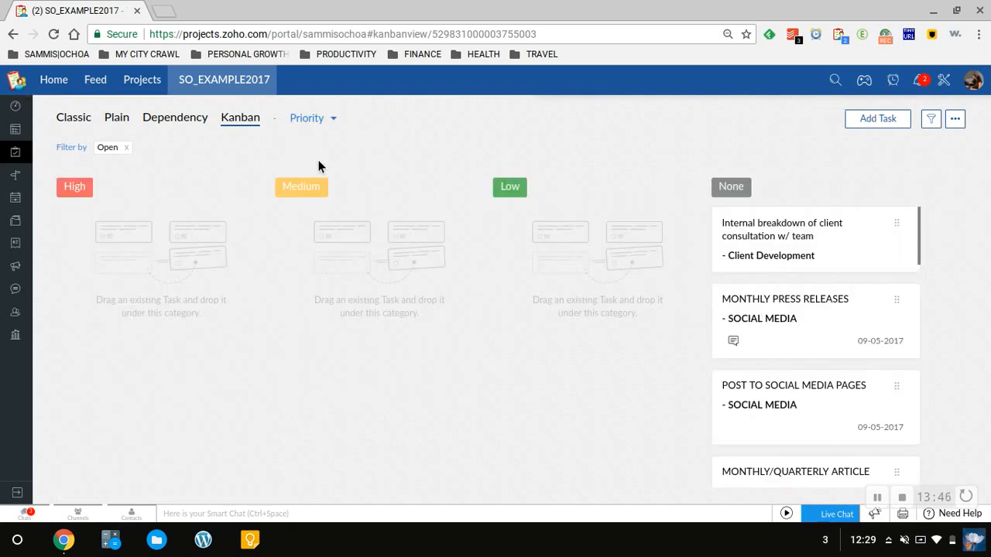
Step: Try giving the internal client consultation breakdown High priority and MONTHLY PRESS RELEASES Medium, and return both tasks to None
drag(809, 239, 179, 244)
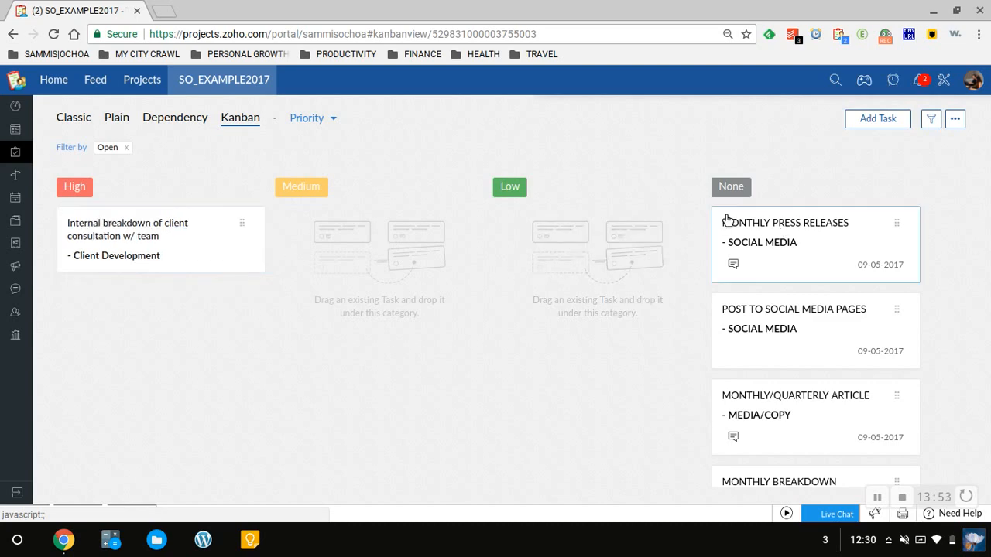
drag(727, 221, 349, 248)
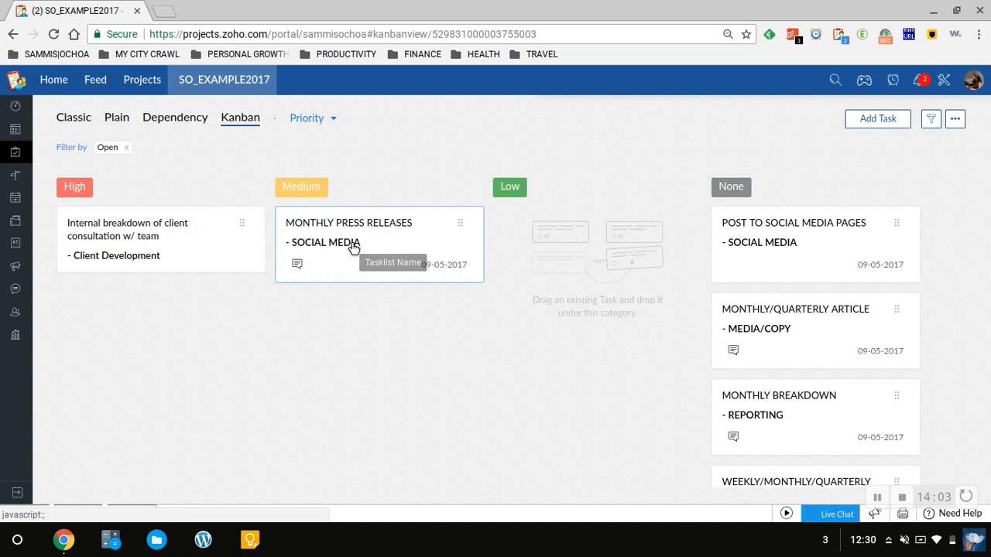
drag(353, 246, 770, 243)
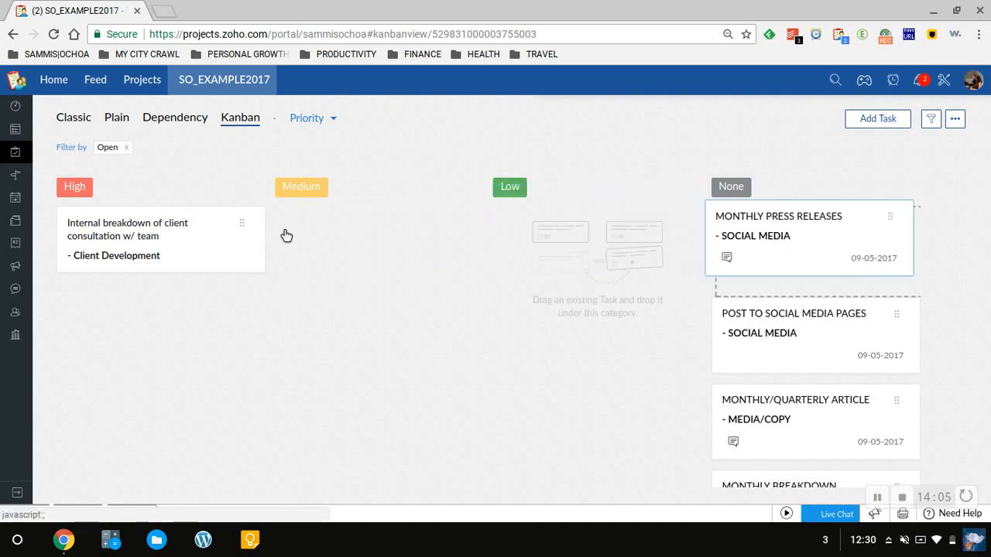
drag(160, 232, 588, 205)
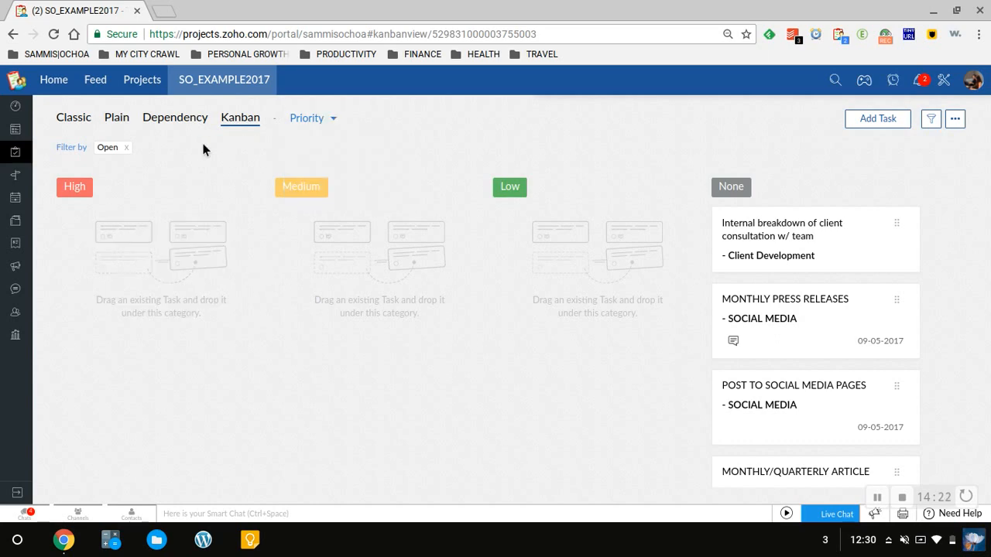
Step: Look through the project's tasks in Plain view and switch to Classic view
click(118, 122)
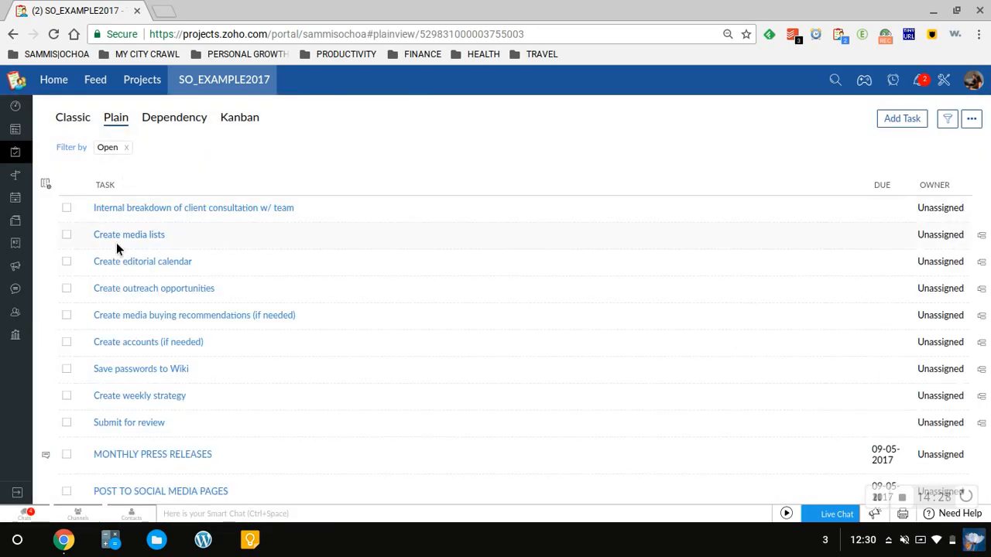
scroll(116, 242, down, 5)
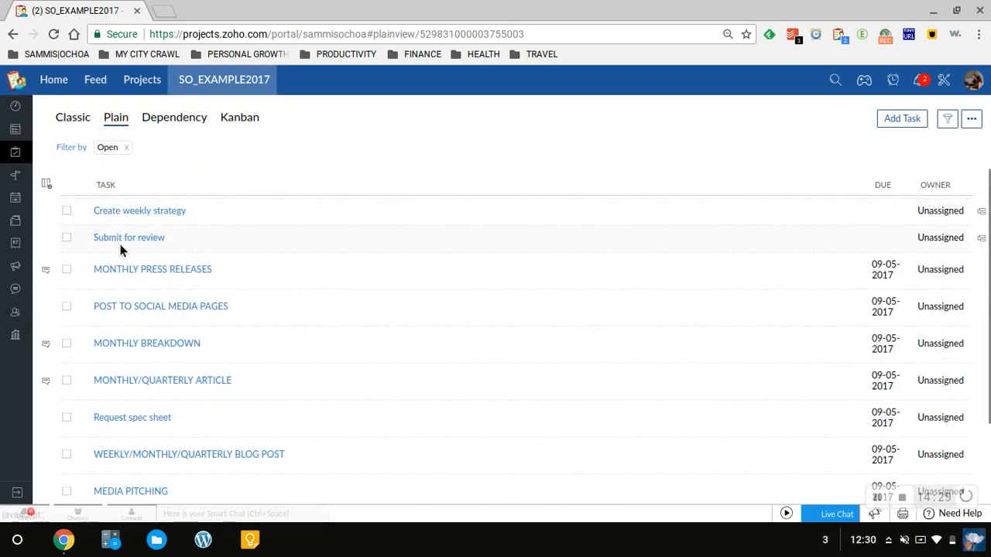
scroll(120, 244, up, 5)
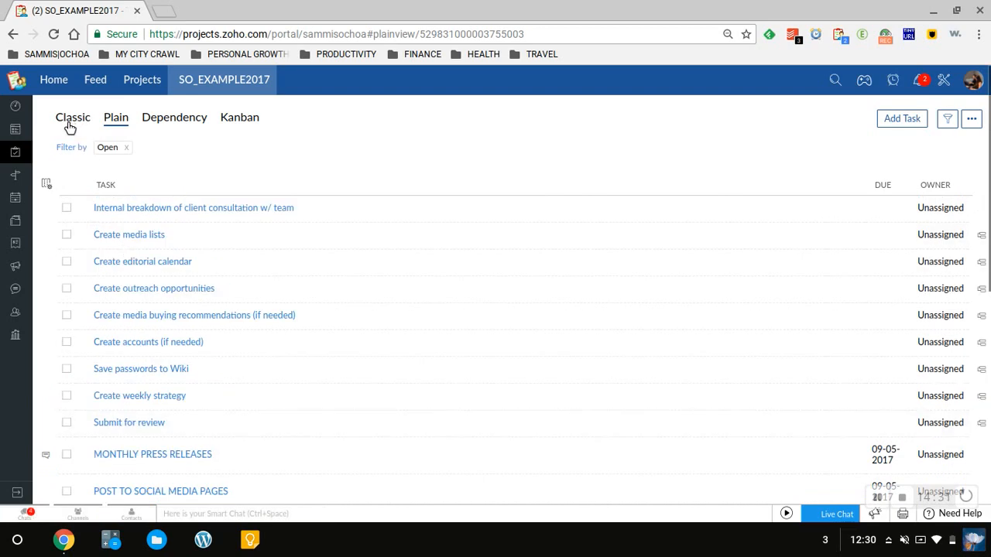
click(70, 126)
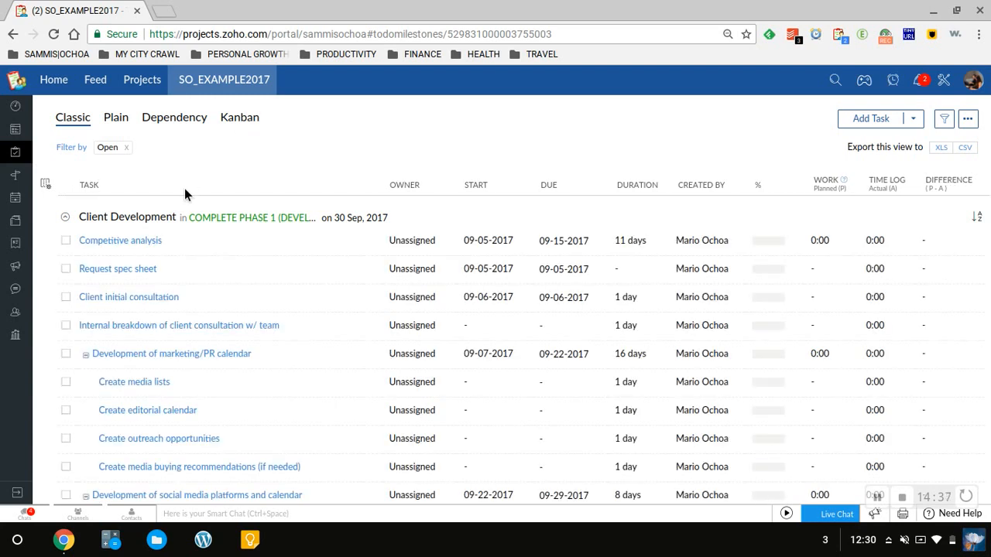
Step: Open the COMPLETE PHASE 1 (DEVELOPMENT) milestone and examine the tasks in its Client Development task list
click(15, 186)
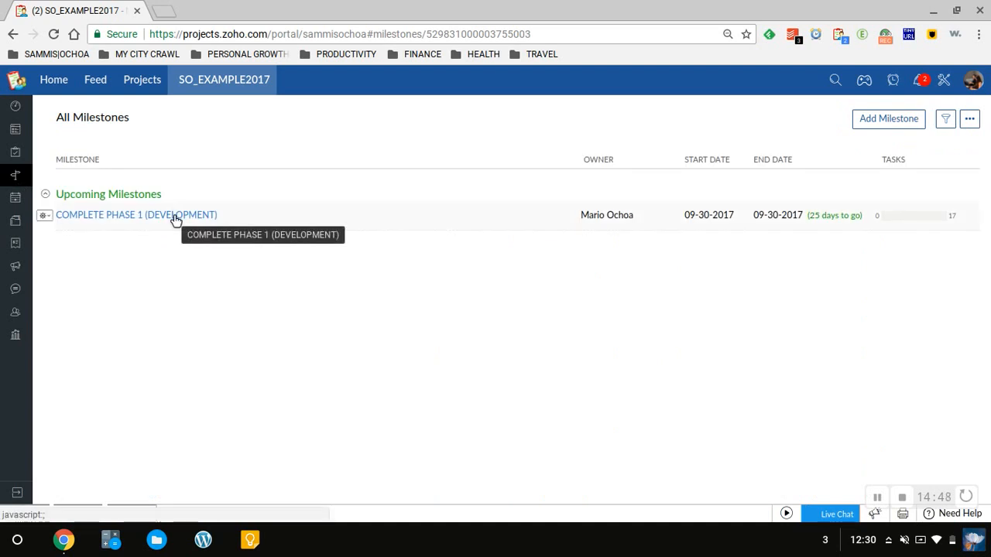
click(176, 219)
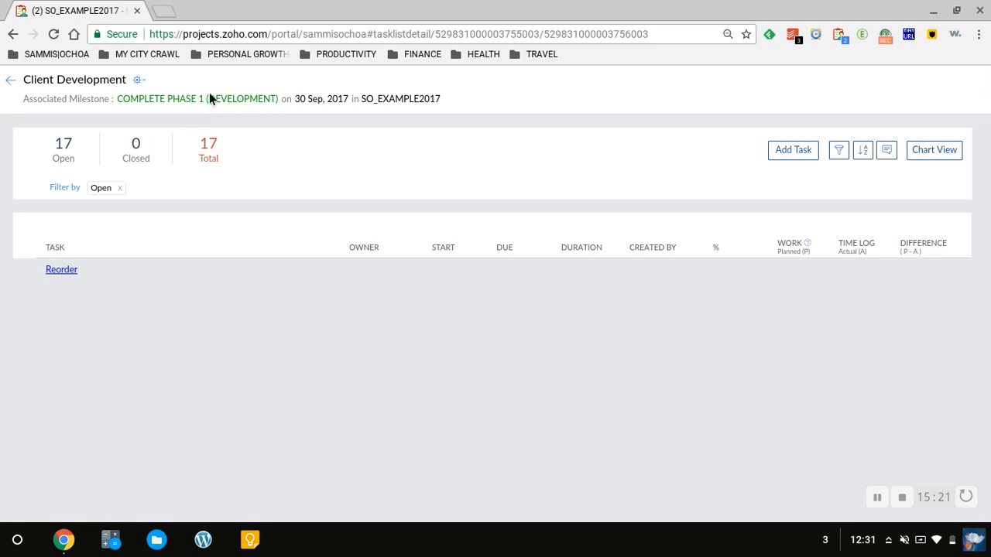
scroll(231, 330, down, 2)
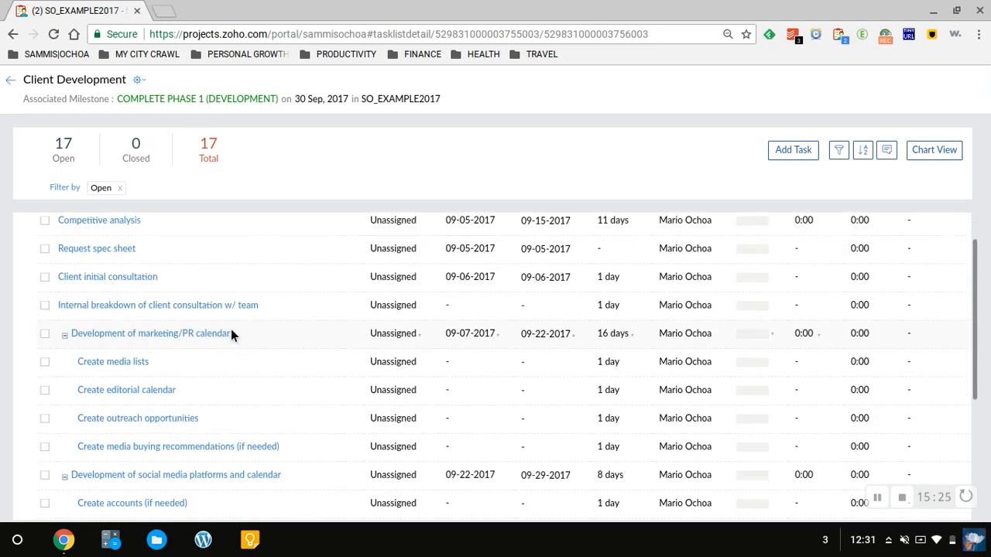
scroll(231, 324, down, 2)
scroll(230, 325, up, 4)
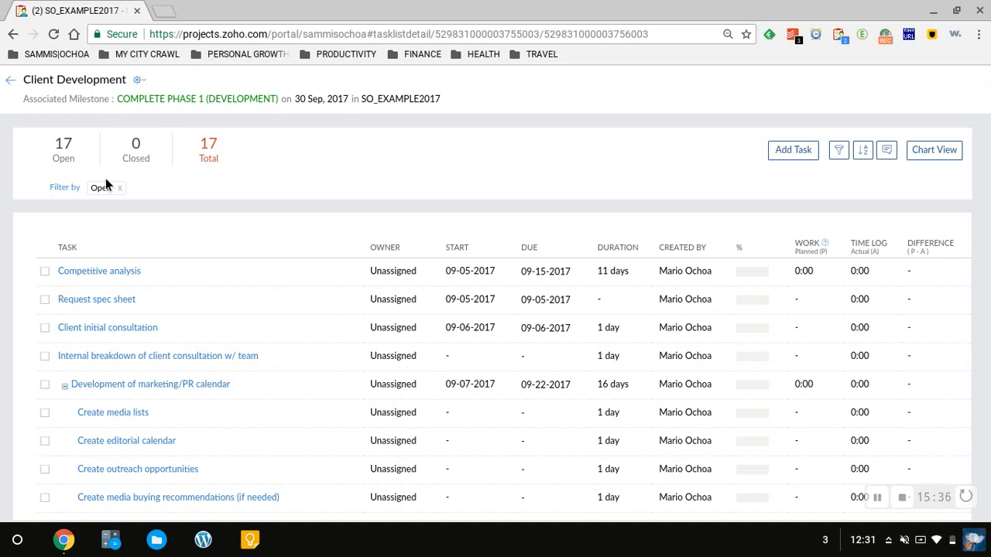
scroll(442, 276, down, 4)
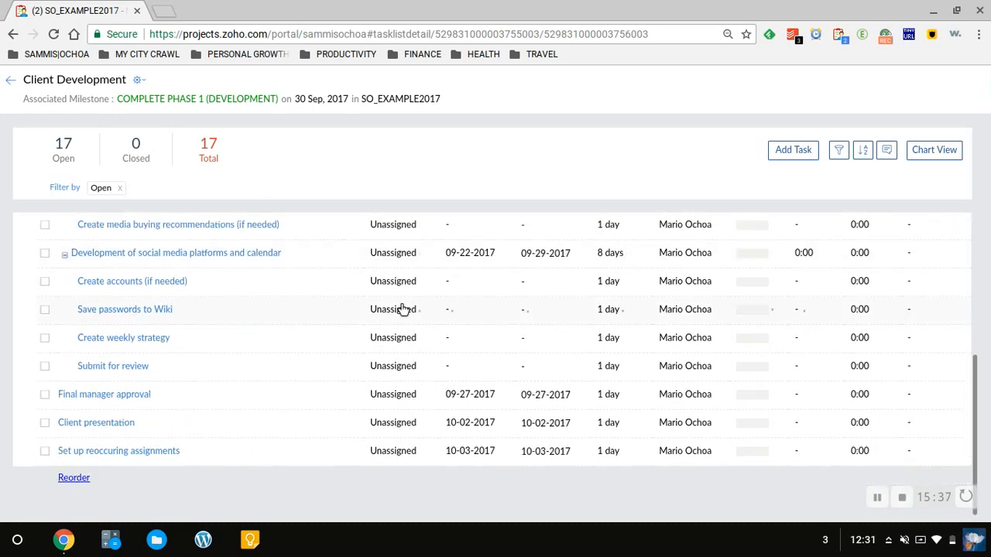
scroll(405, 310, up, 4)
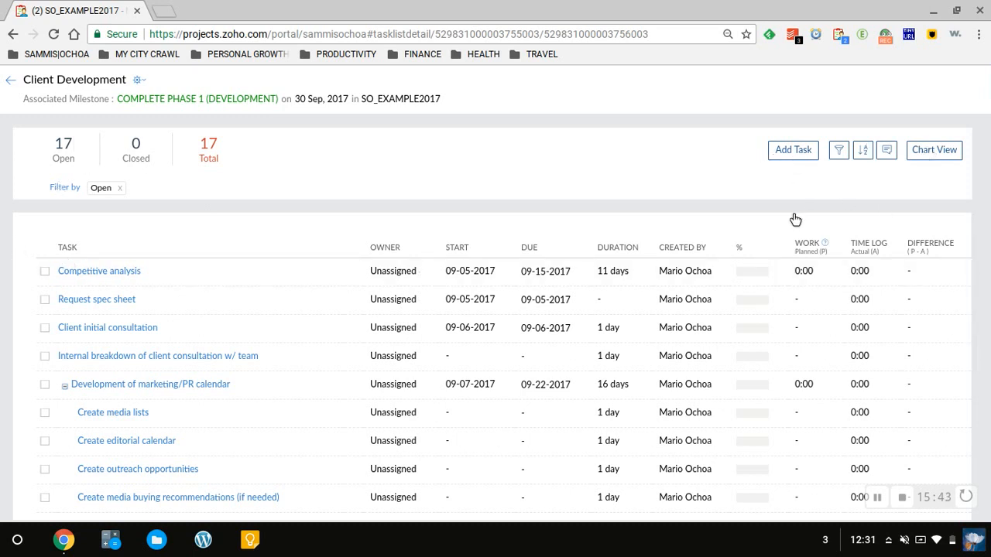
Step: Display the Client Development task list as charts and examine the breakdowns by user, status, priority and percent complete
click(938, 154)
mouse_move(565, 265)
scroll(568, 276, down, 2)
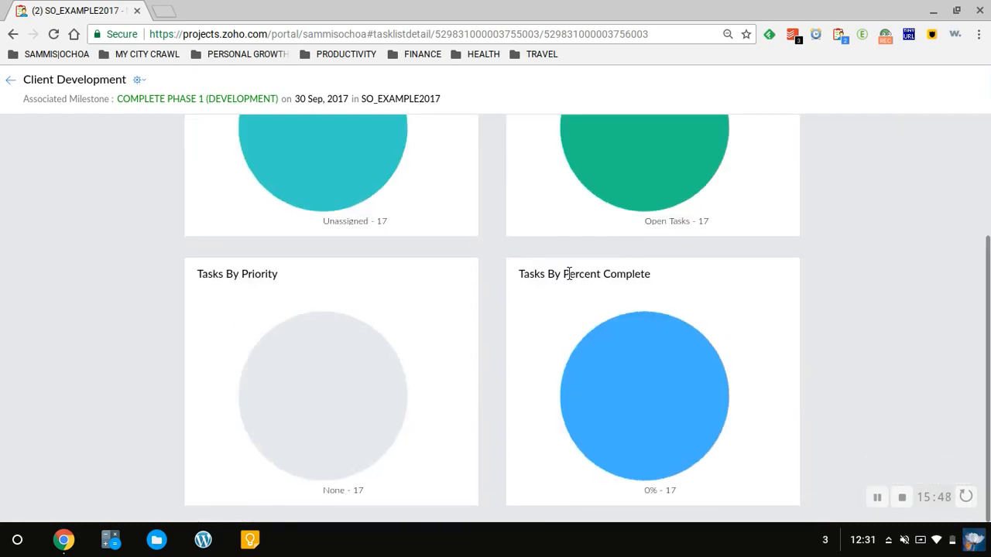
scroll(570, 278, up, 2)
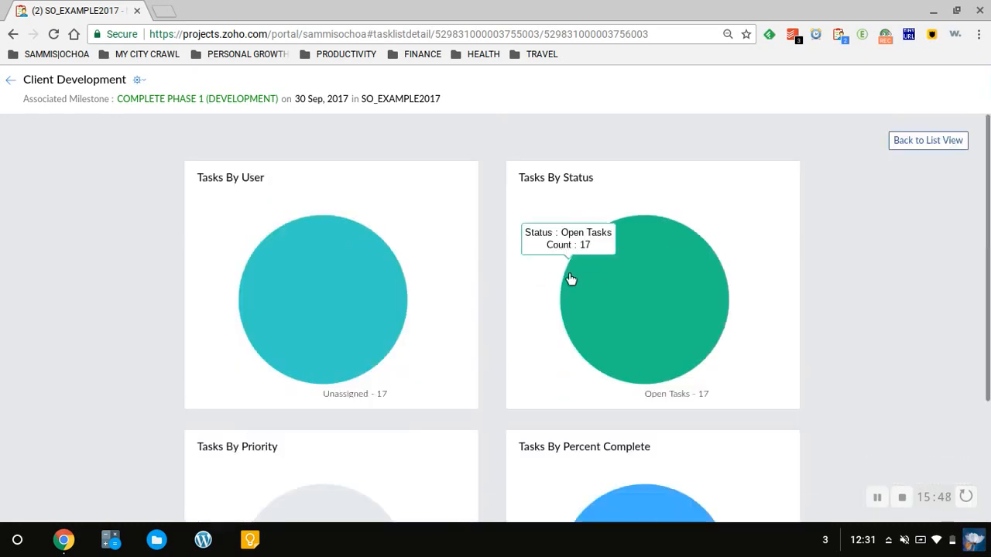
Step: Open the SO_EXAMPLE2017 project's calendar and look through the tasks and milestone scheduled in September 2017
click(7, 84)
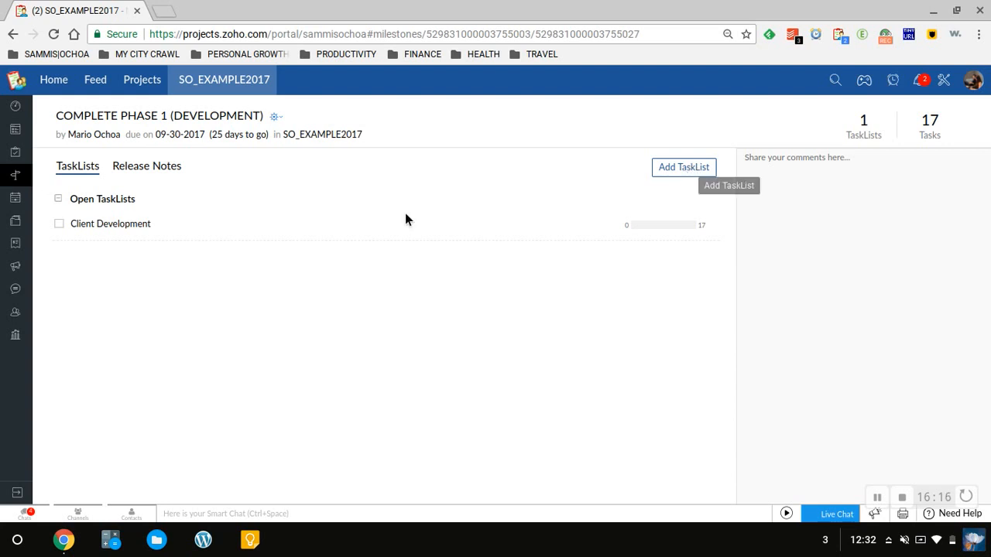
click(15, 200)
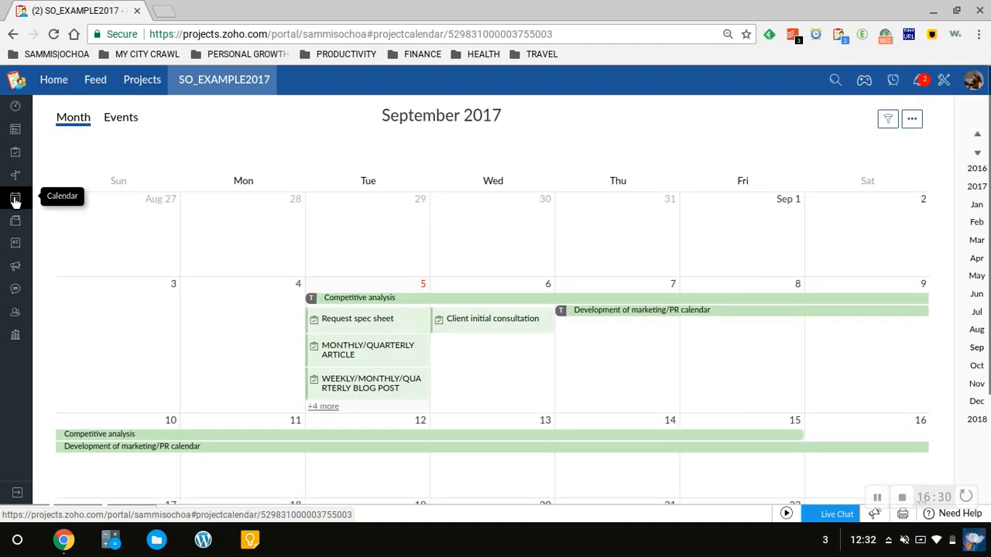
scroll(574, 170, down, 2)
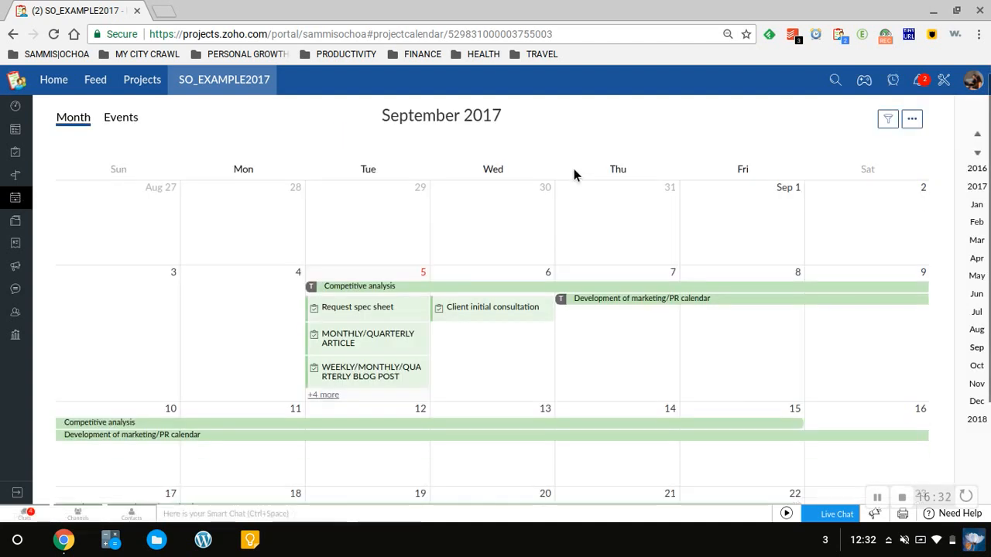
scroll(574, 172, down, 1)
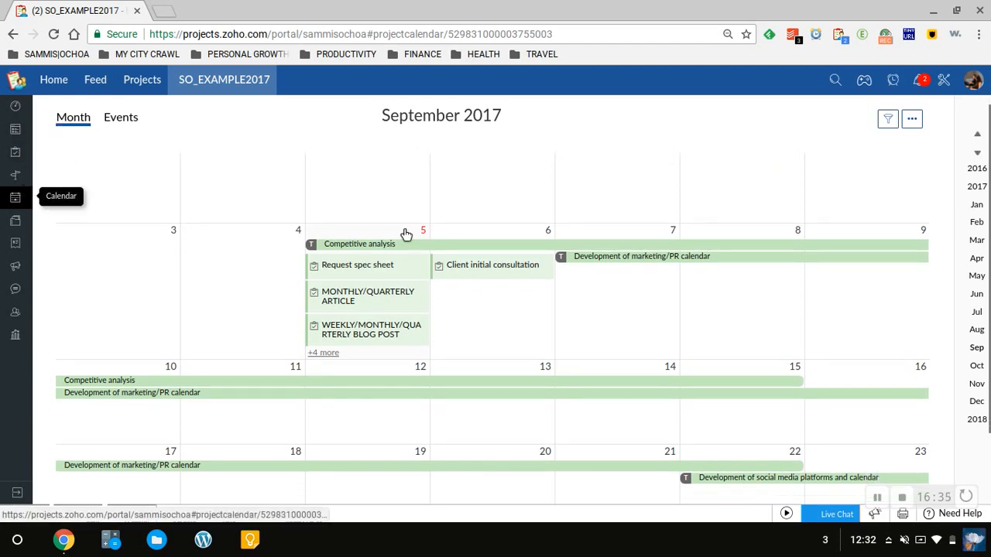
scroll(467, 221, down, 2)
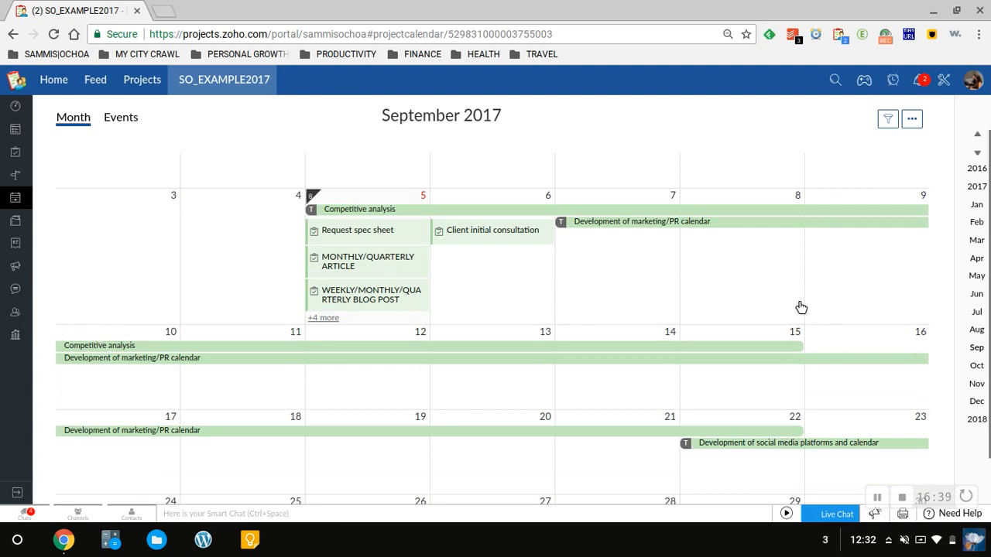
scroll(797, 313, down, 5)
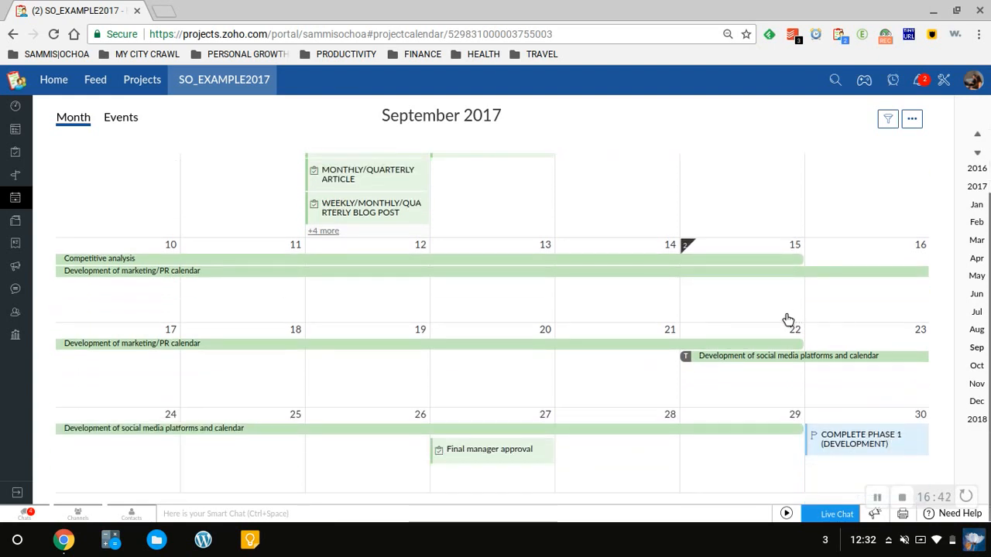
scroll(788, 320, up, 4)
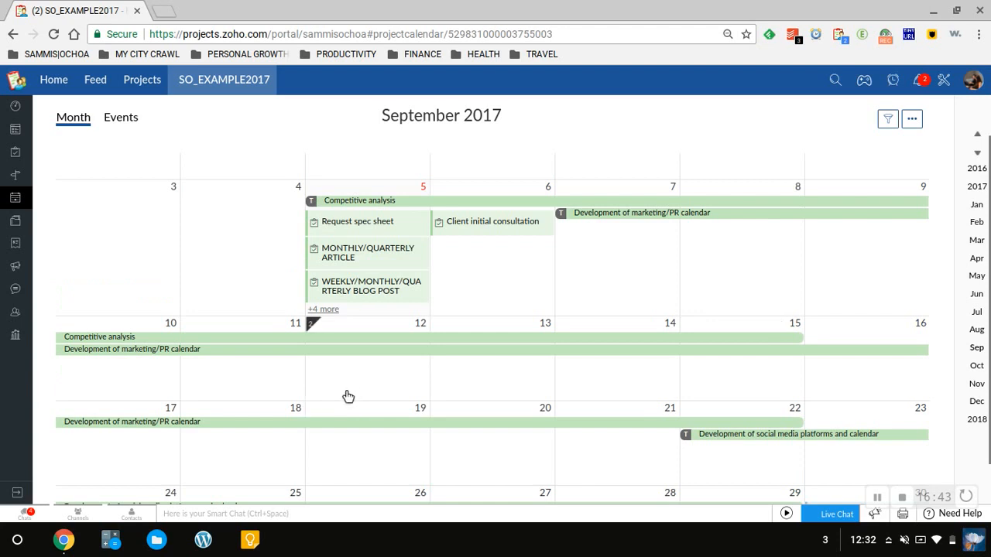
scroll(347, 369, up, 1)
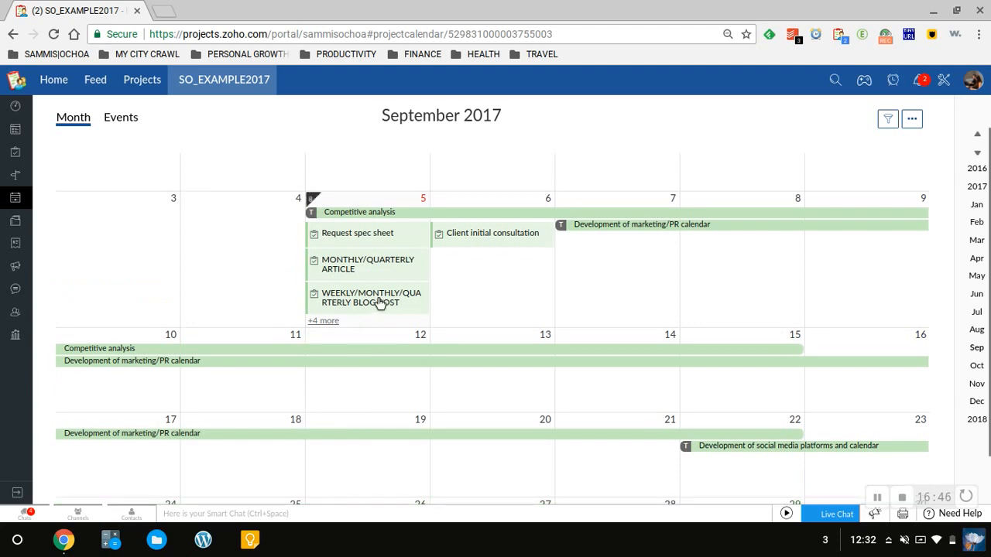
Step: Reschedule WEEKLY/MONTHLY/QUARTERLY BLOG POST to September 6 and MONTHLY/QUARTERLY ARTICLE to September 7 in the calendar
mouse_move(381, 306)
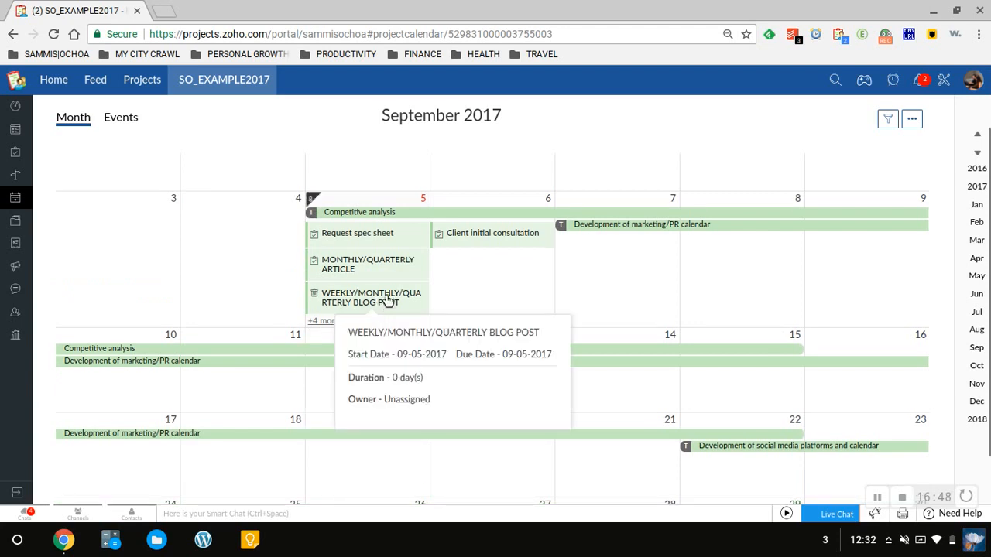
drag(387, 300, 626, 285)
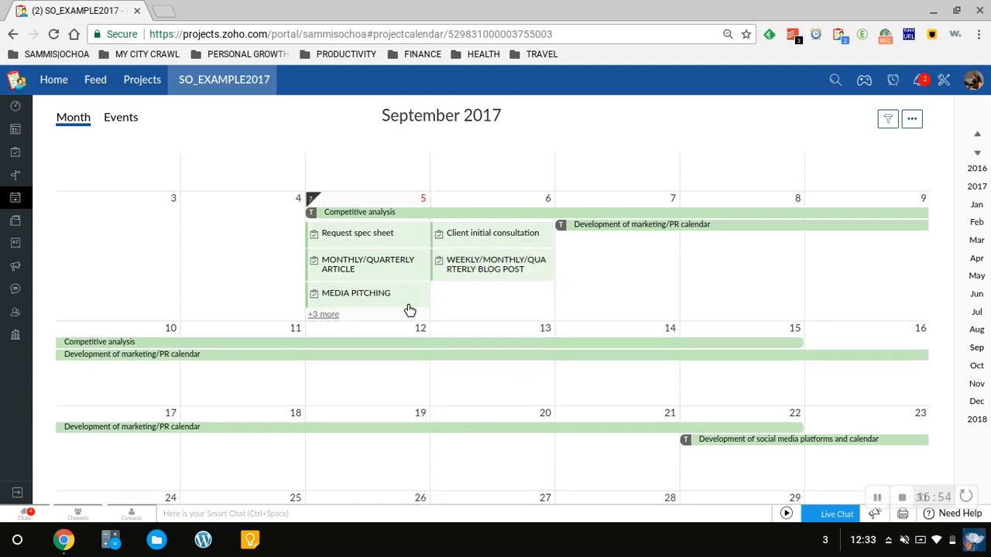
drag(393, 268, 637, 272)
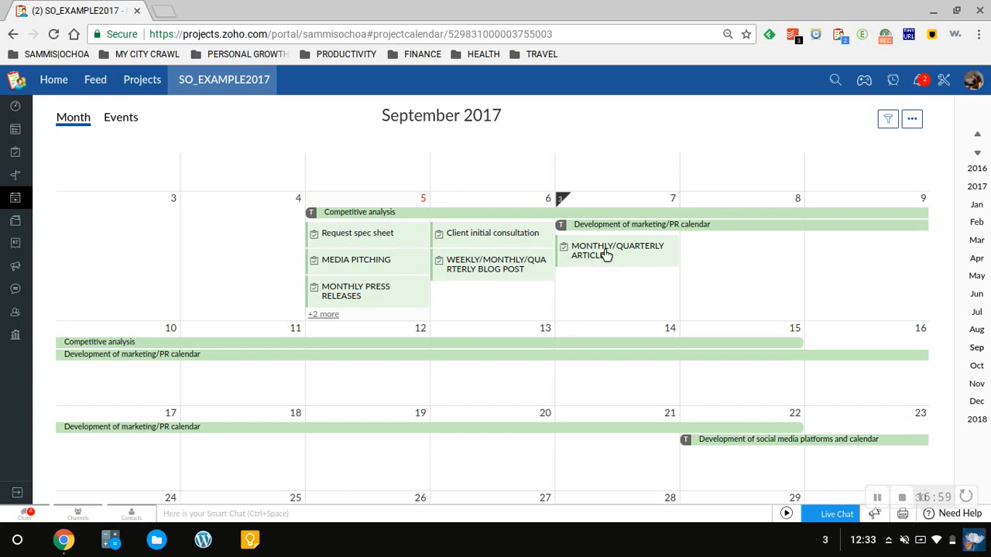
mouse_move(606, 255)
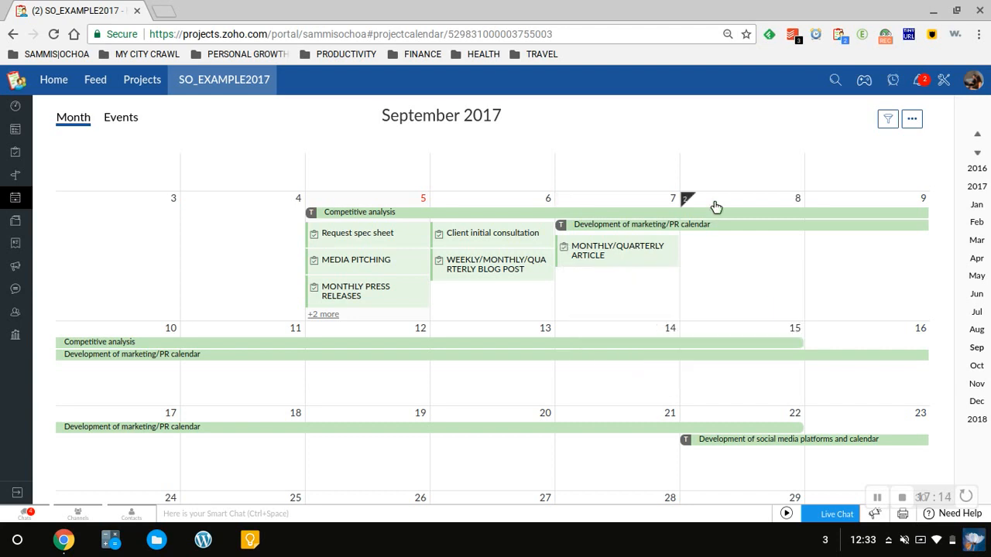
Step: Move the multi-day Competitive analysis task in the calendar so it runs from September 11 to 21, 2017
scroll(770, 197, down, 1)
scroll(769, 204, down, 1)
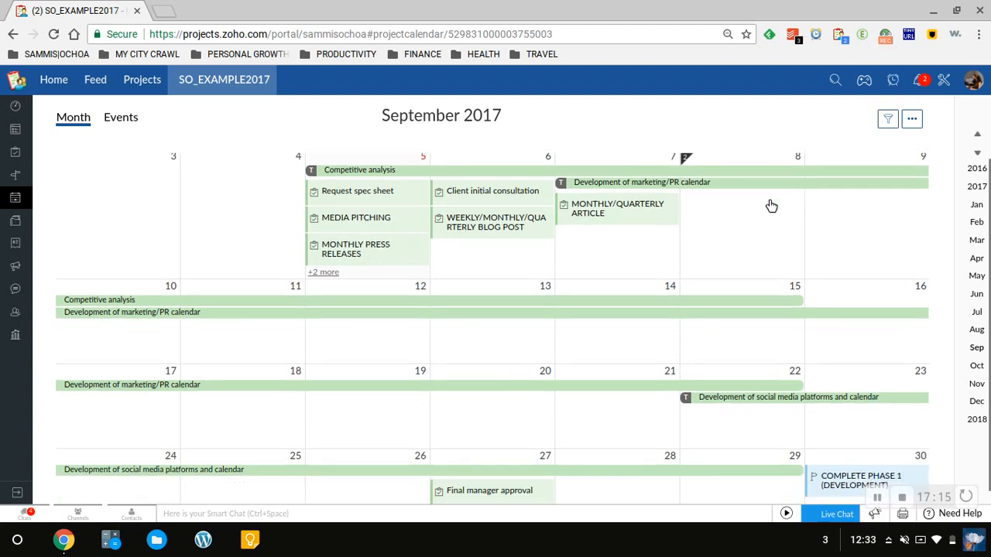
scroll(516, 196, up, 1)
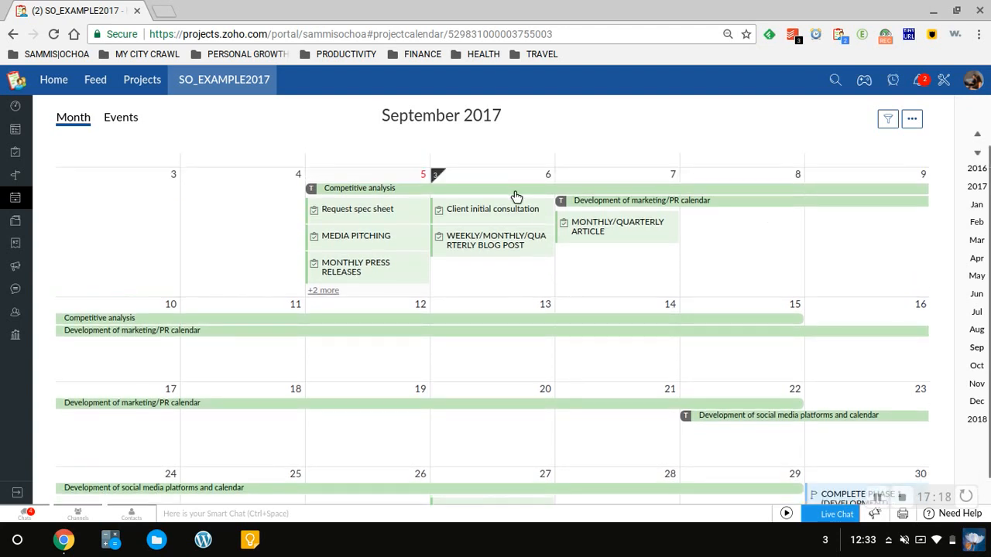
mouse_move(514, 194)
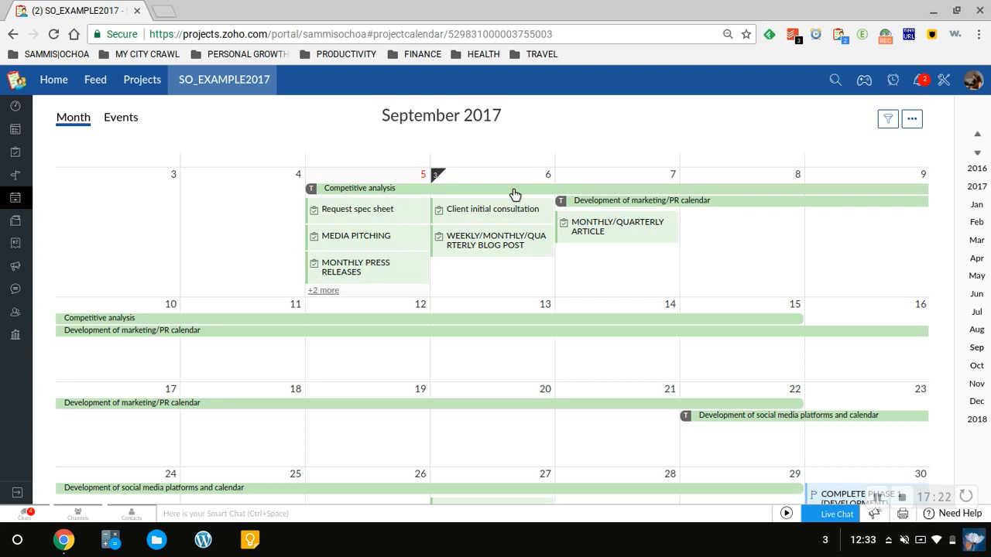
drag(515, 194, 507, 345)
mouse_move(503, 346)
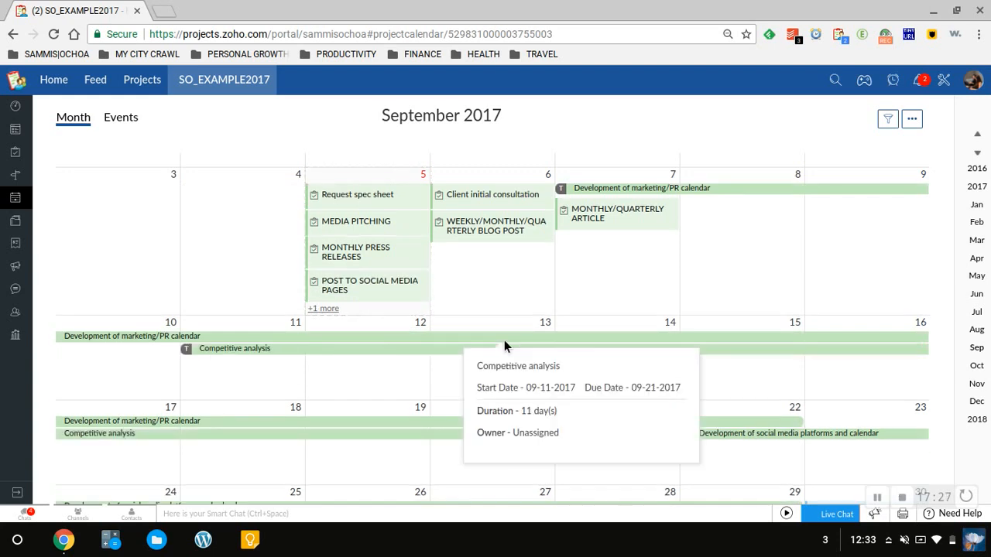
mouse_move(202, 438)
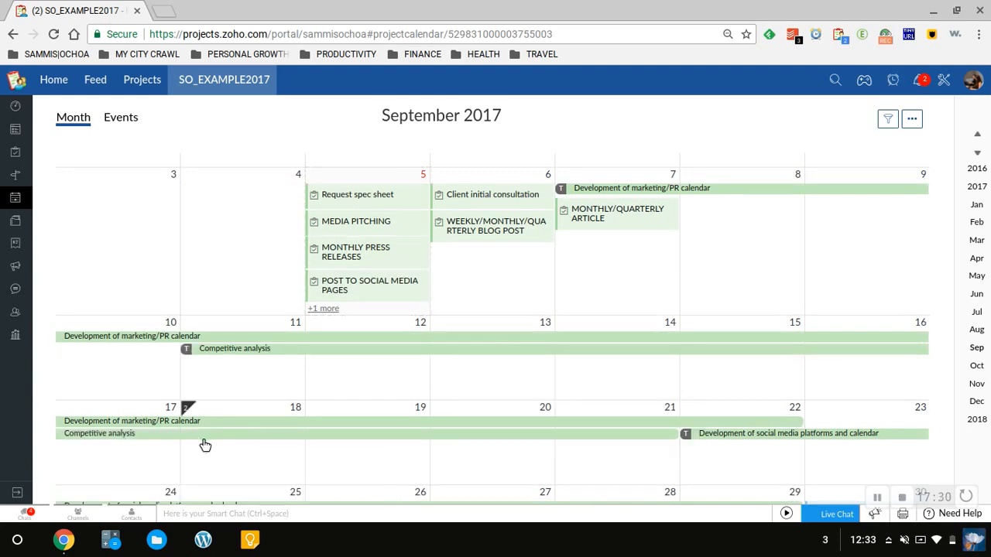
Step: Look over the late-September tasks and phase 1 milestone, check the calendar's Events view, and return to Month view
scroll(285, 409, down, 1)
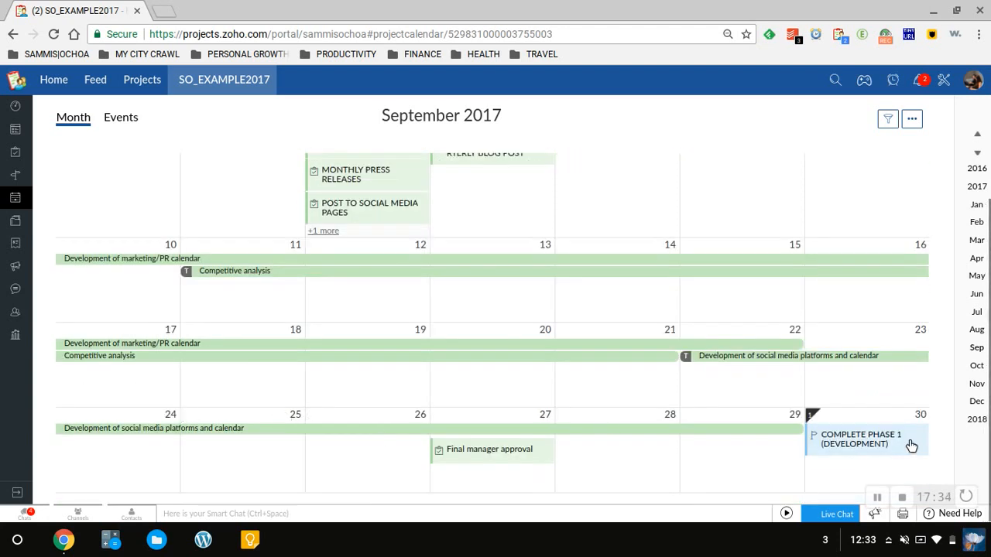
mouse_move(880, 452)
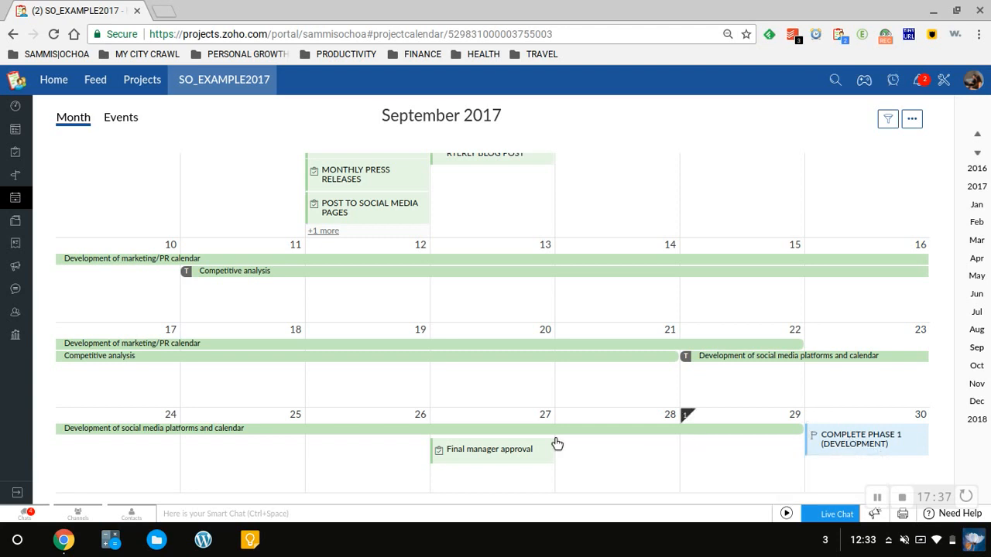
scroll(310, 335, up, 3)
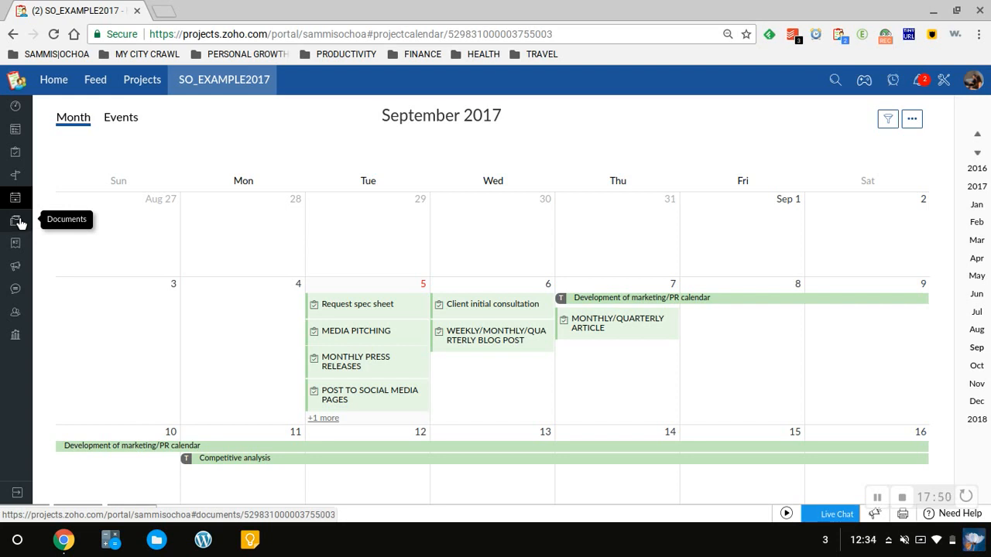
click(127, 122)
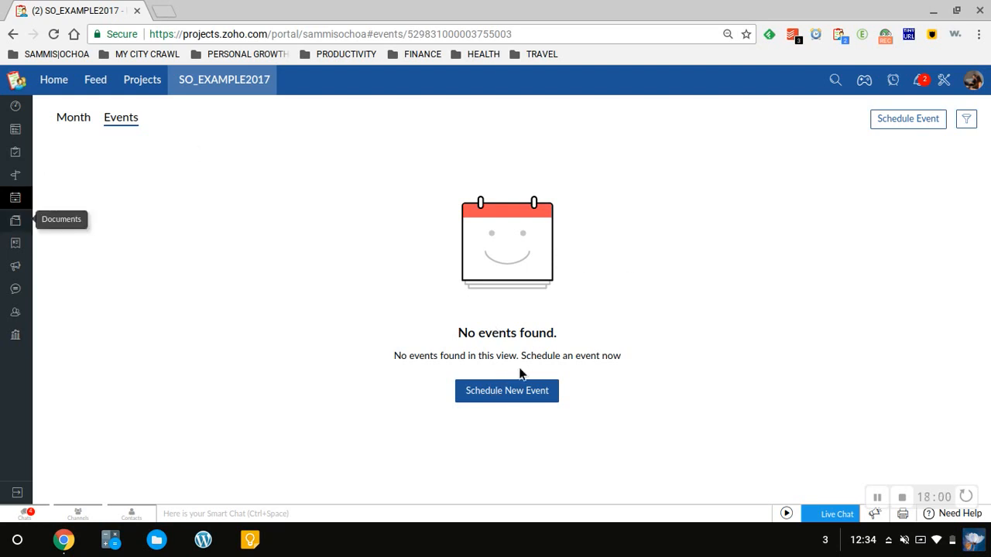
click(72, 125)
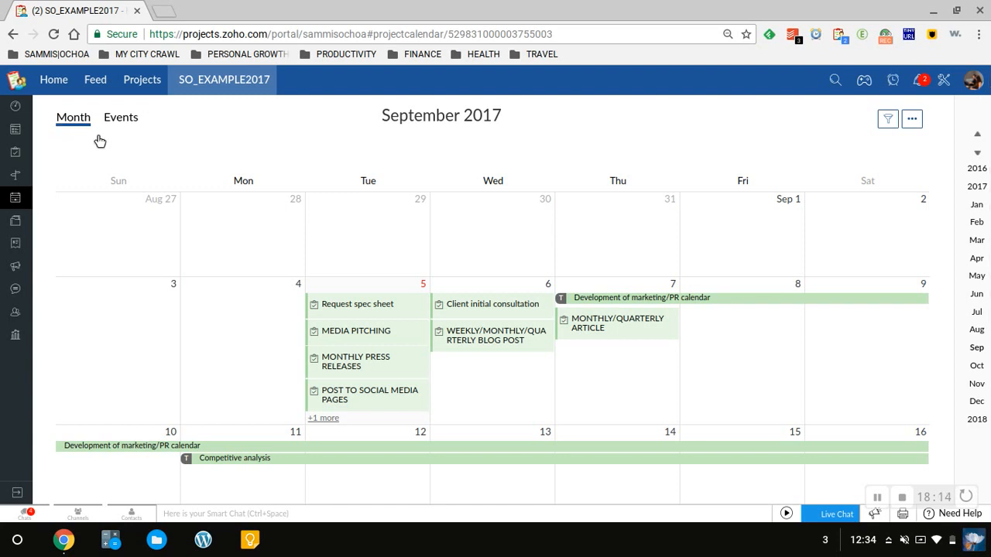
Step: Create a document named TEST in the END OF MONTH REPORTS folder of the project's documents and close it
click(19, 223)
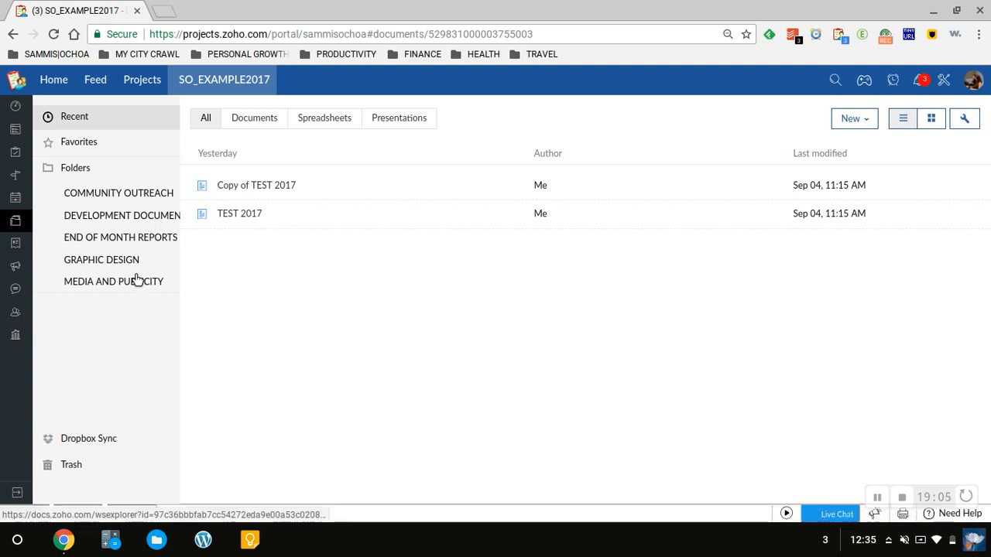
click(125, 236)
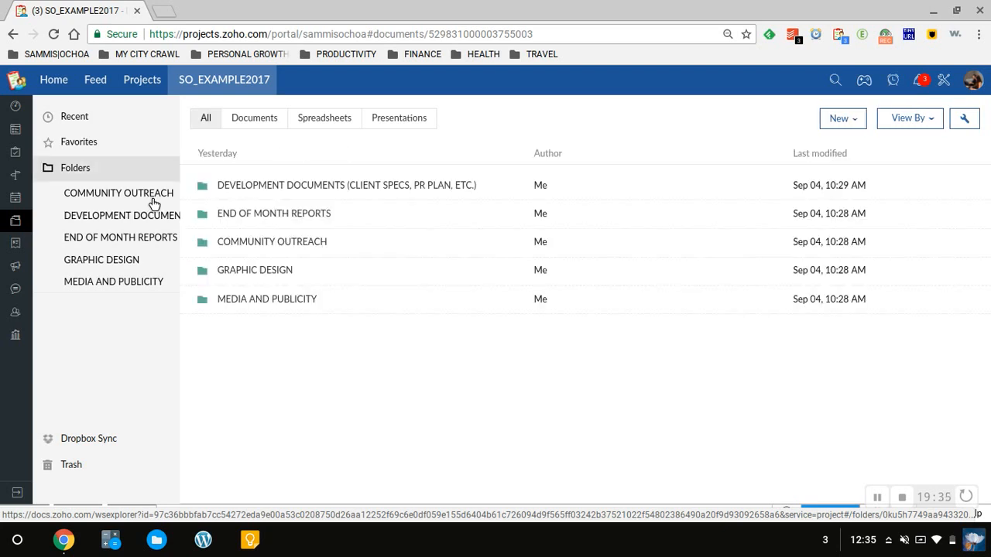
click(282, 215)
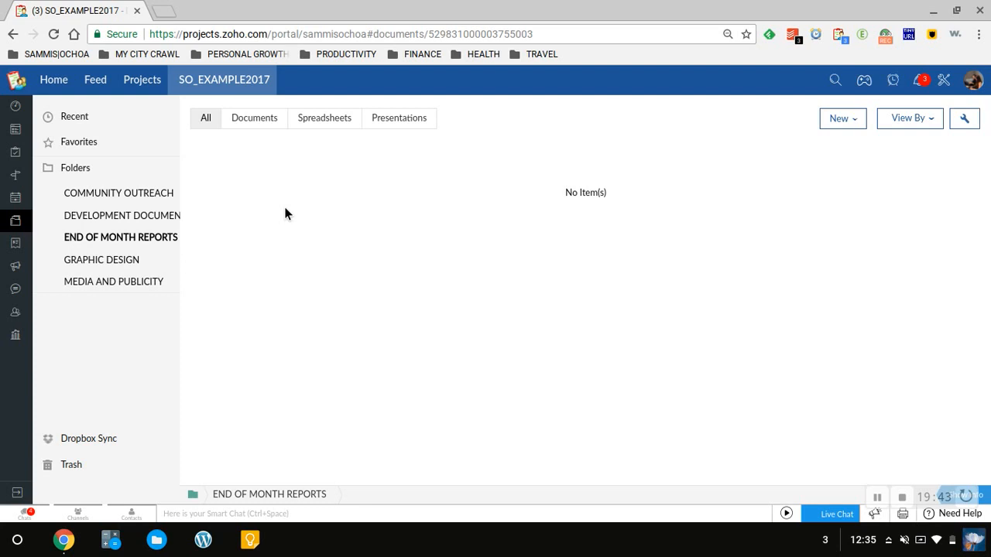
click(856, 126)
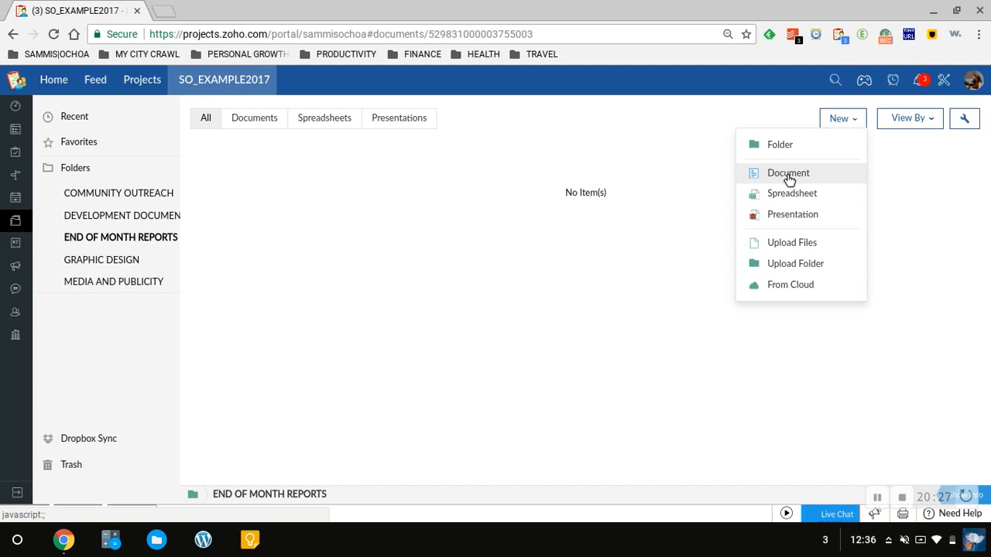
click(789, 176)
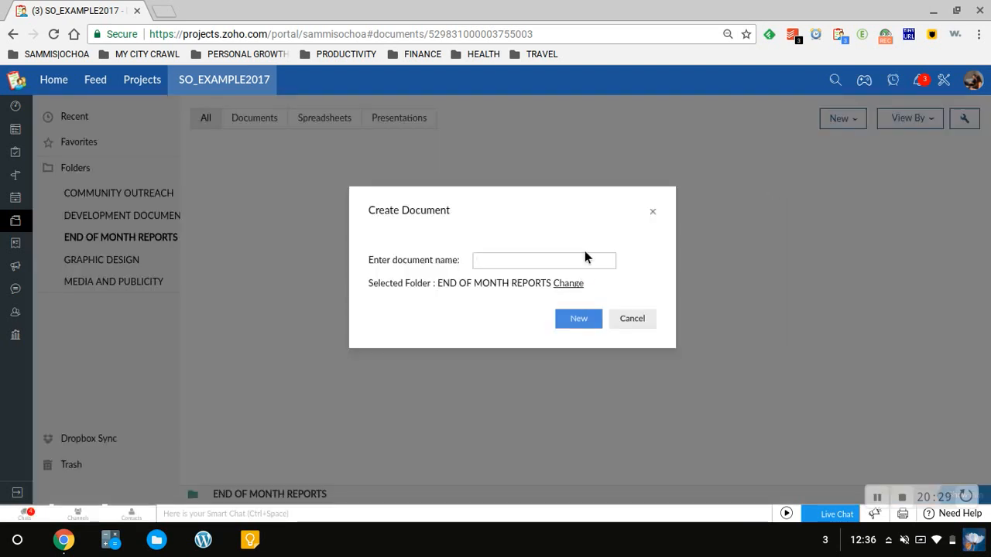
text(TEST)
click(574, 322)
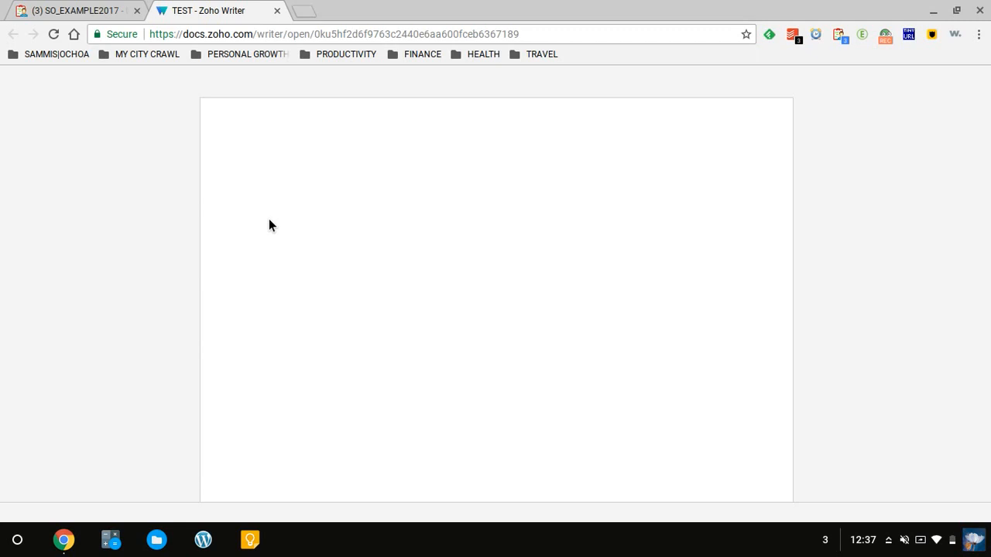
click(277, 11)
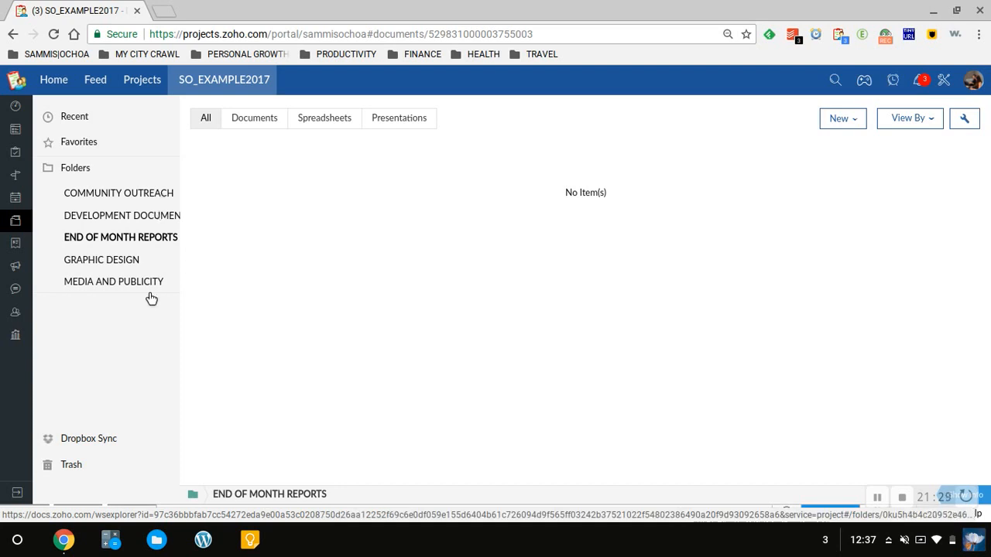
Step: Examine the Dropbox Sync setup for the DEVELOPMENT DOCUMENTS folder and open that folder
click(77, 439)
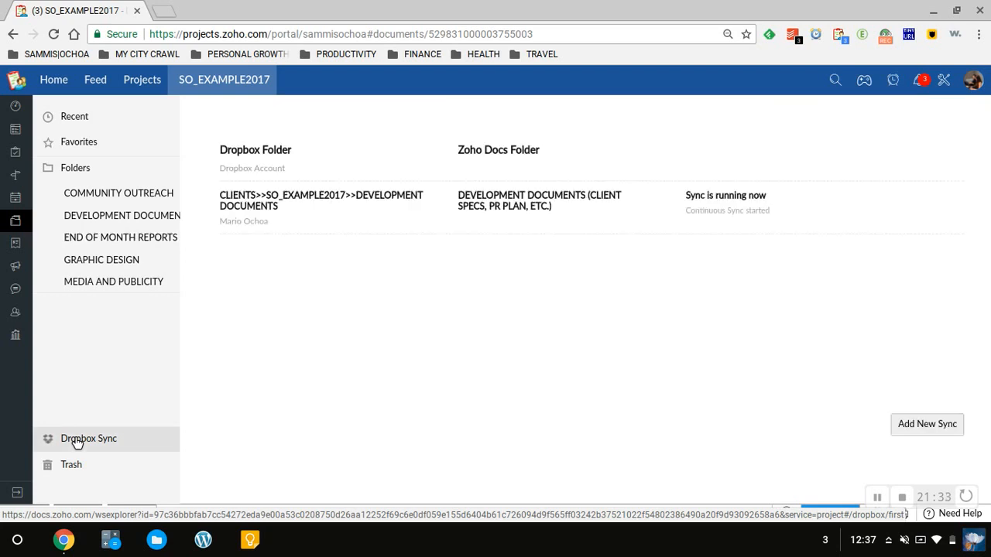
mouse_move(318, 208)
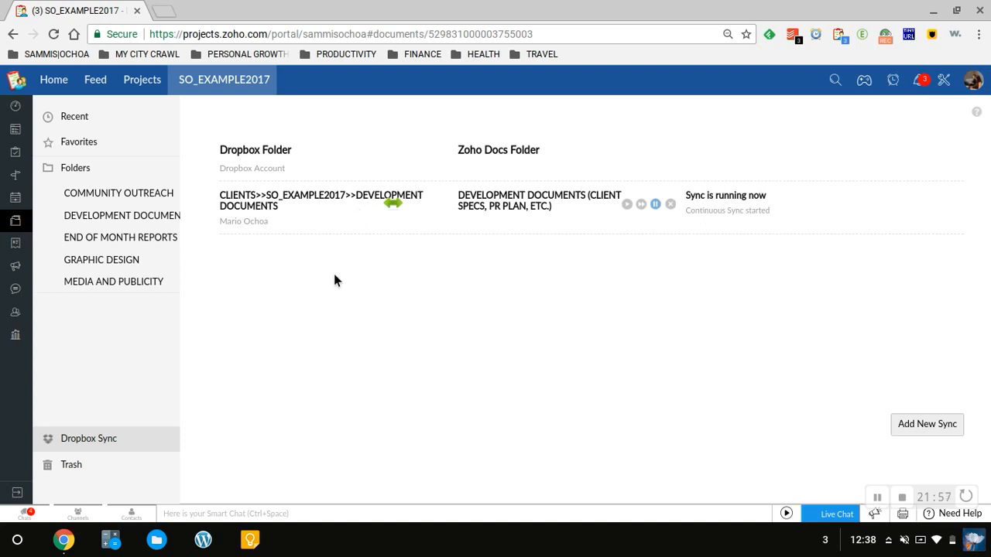
click(153, 217)
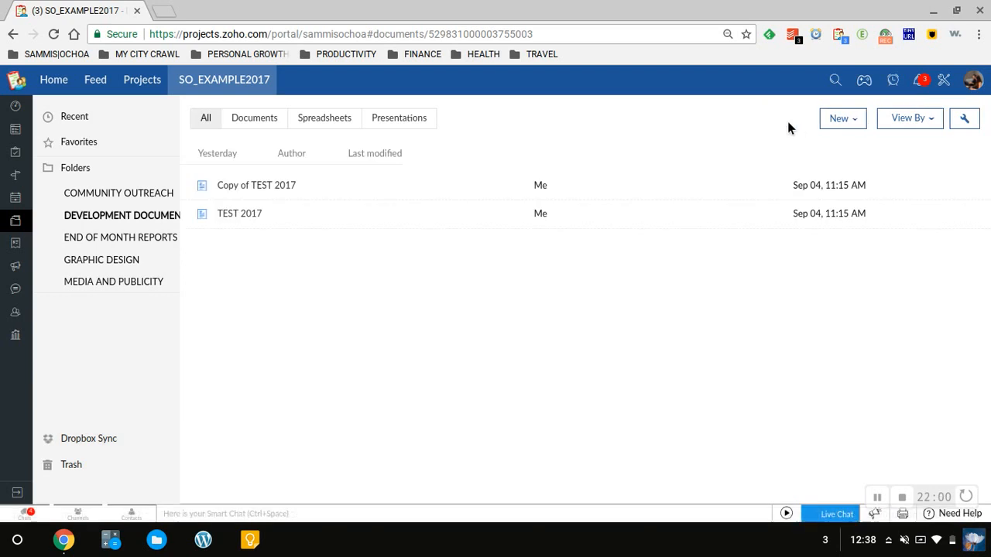
Step: Create a spreadsheet named TEST 2 in the DEVELOPMENT DOCUMENTS (CLIENT SPECS, PR PLAN, ETC.) folder
click(842, 120)
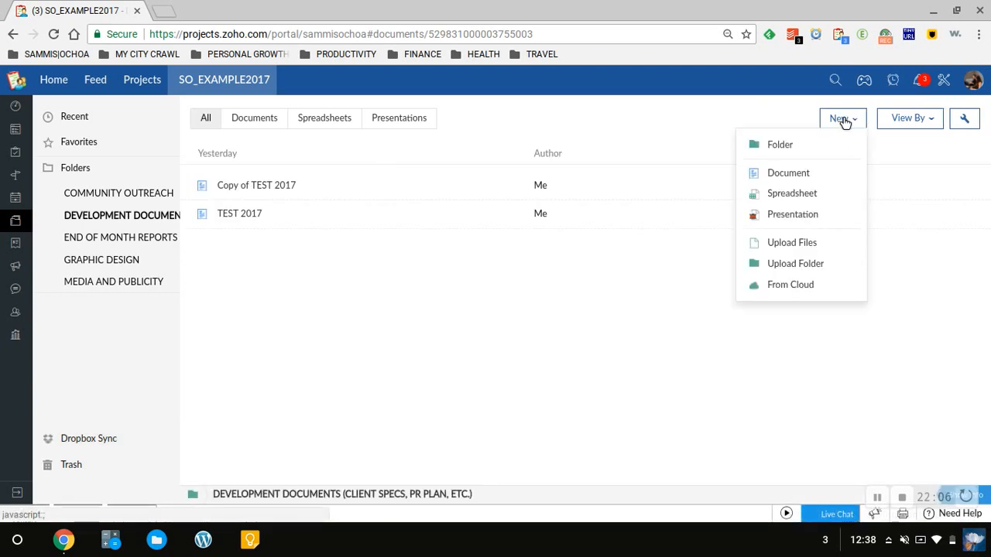
click(797, 195)
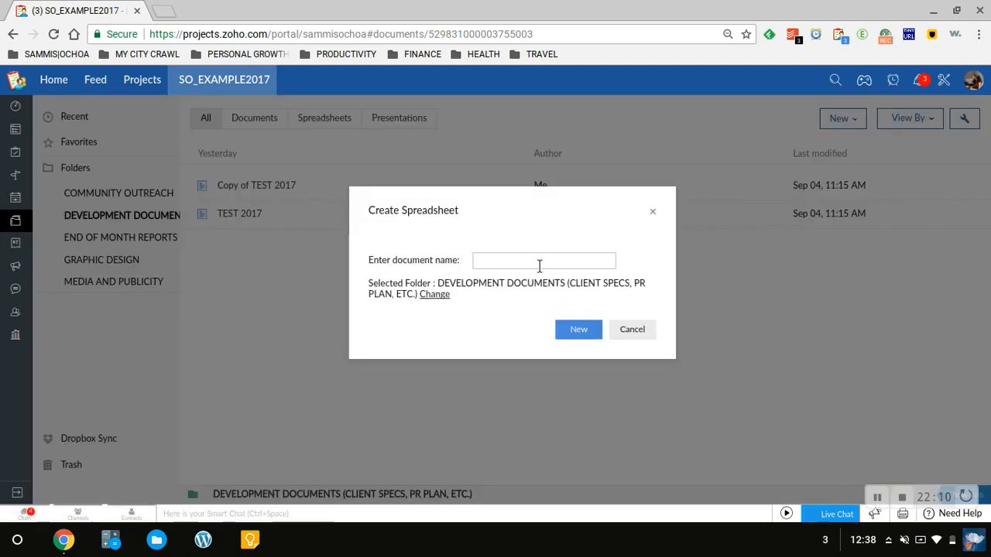
text(TEST 2)
click(593, 338)
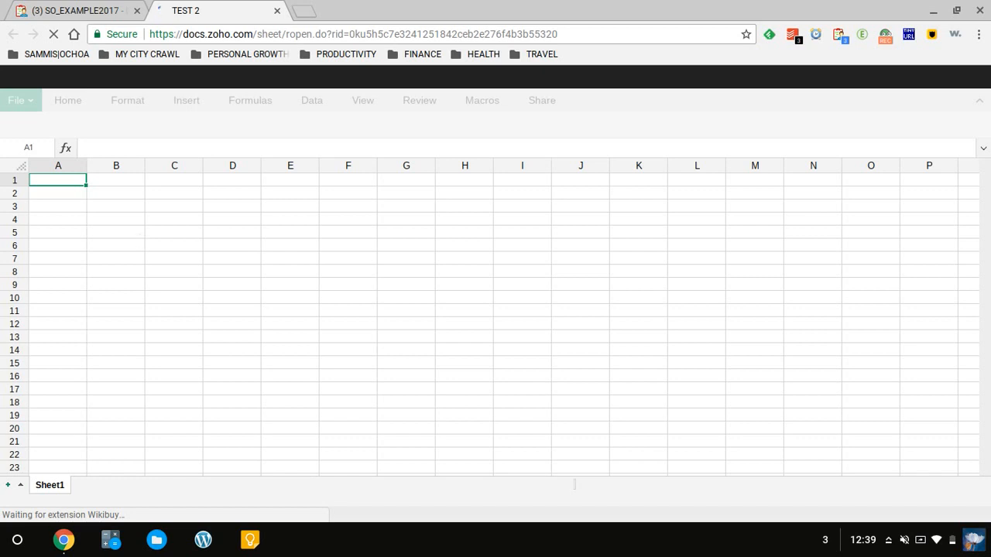
Step: Enter TEST in cell A1 of the TEST 2 spreadsheet and close the spreadsheet
text(TEST)
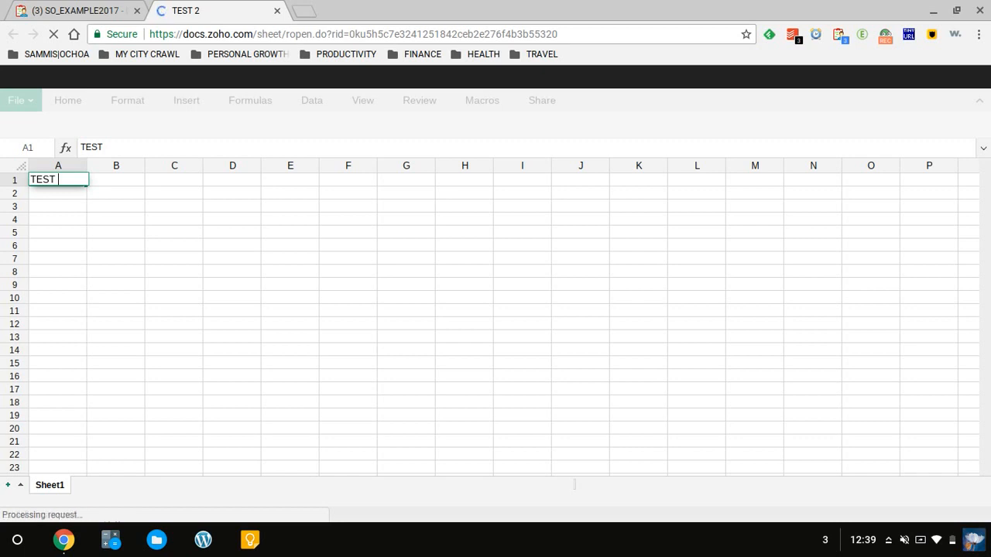
click(115, 284)
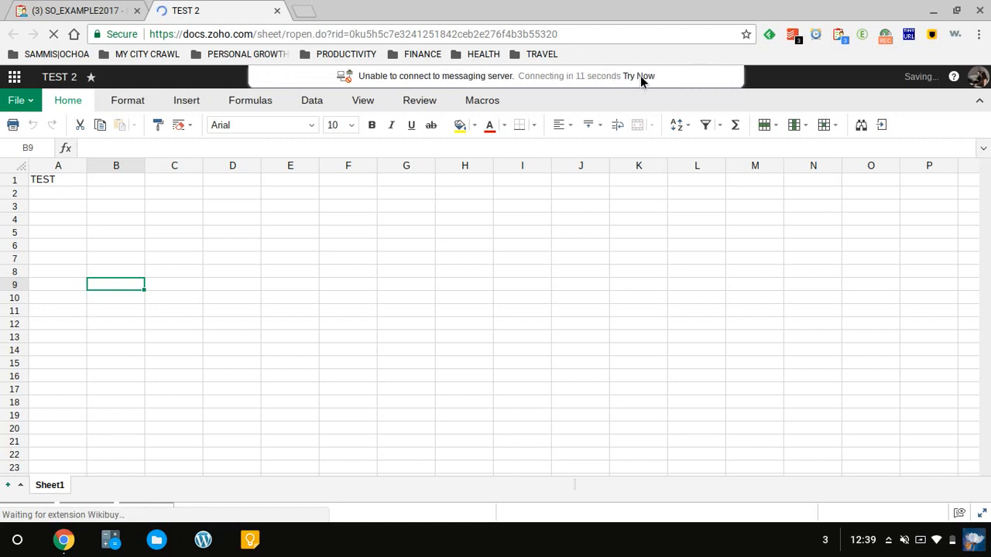
click(277, 13)
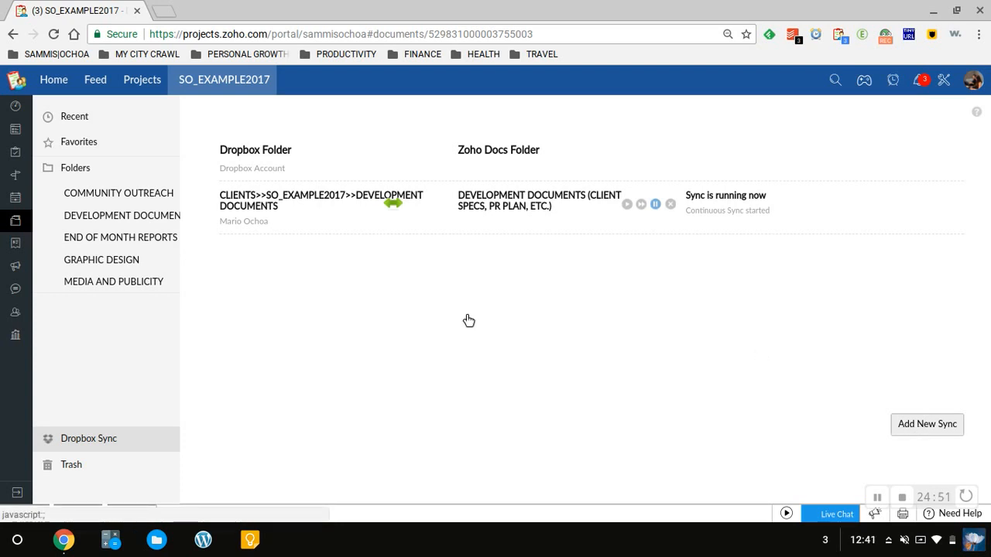
Step: Begin a new Dropbox sync with the linked account and expand the CLIENTS folder in the Dropbox tree
click(913, 419)
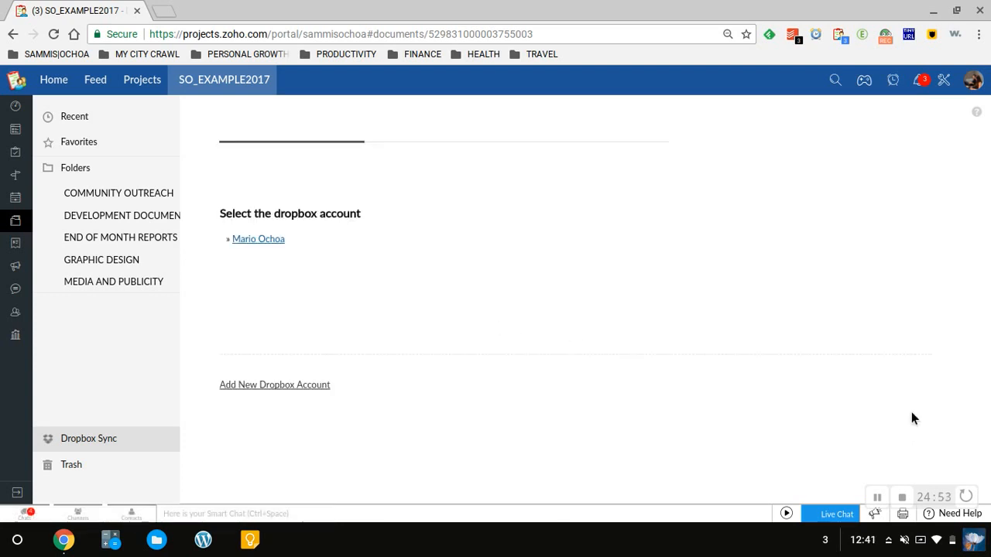
click(267, 242)
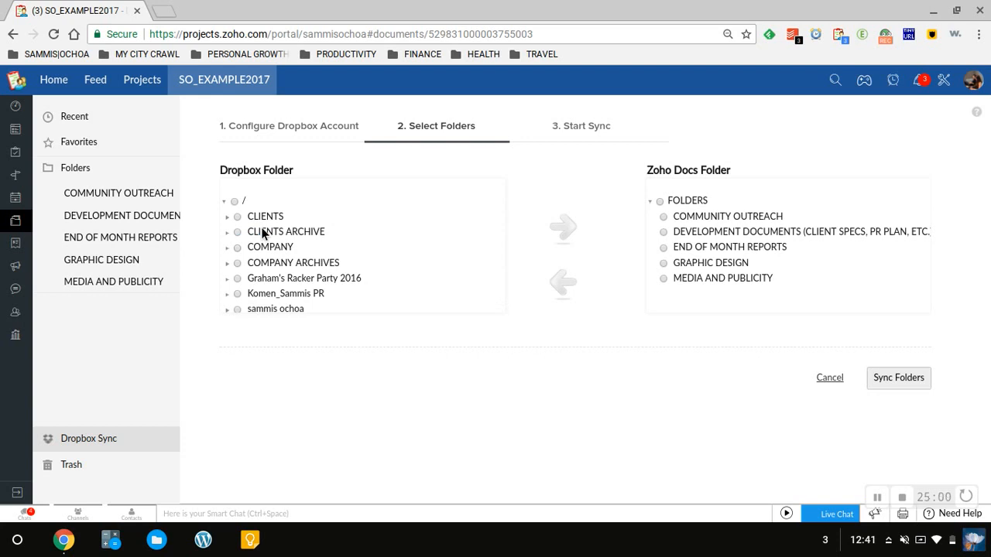
scroll(262, 242, down, 1)
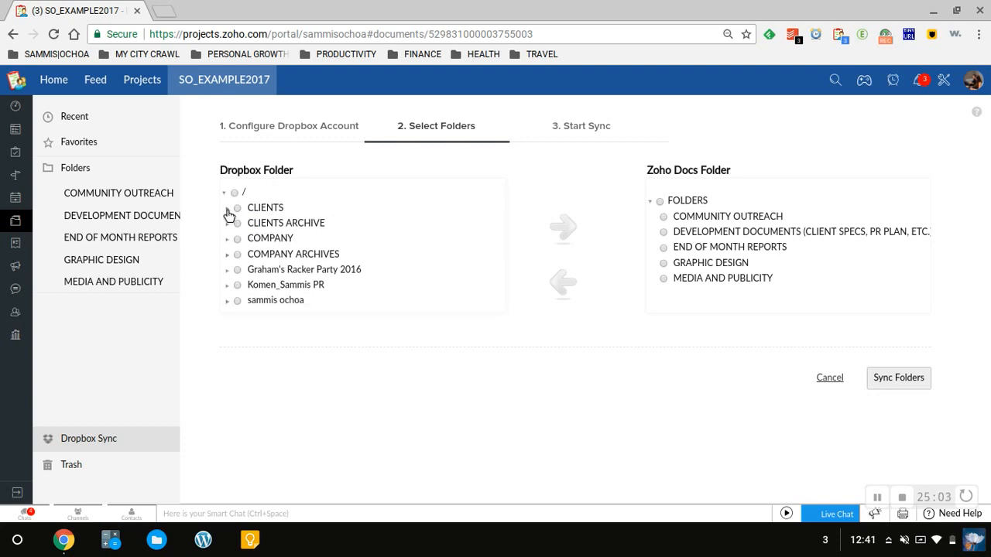
click(227, 209)
Step: Expand the SO_EXAMPLE2017 client folder and its DEVELOPMENT DOCUMENTS subfolder in the Dropbox tree
scroll(308, 234, down, 2)
scroll(308, 235, down, 5)
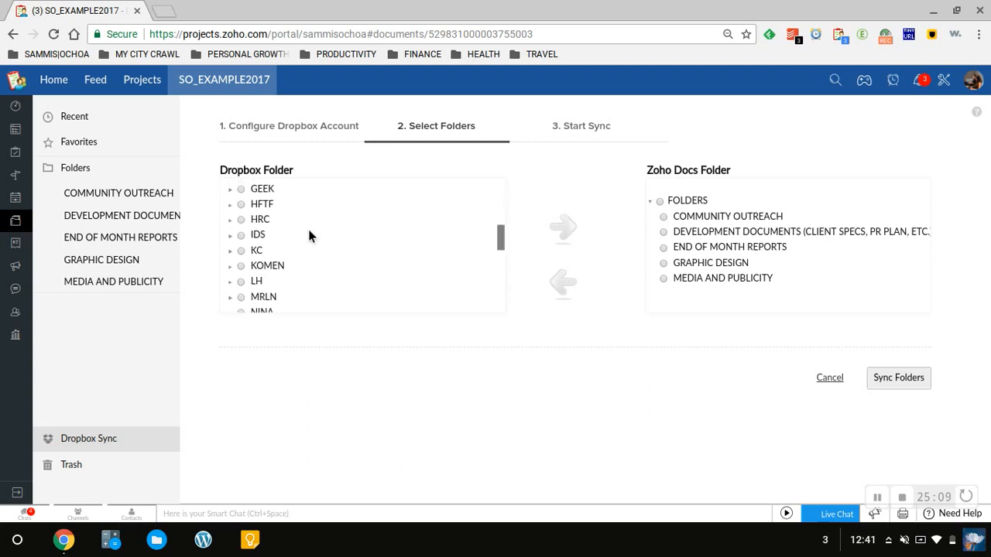
scroll(308, 236, down, 4)
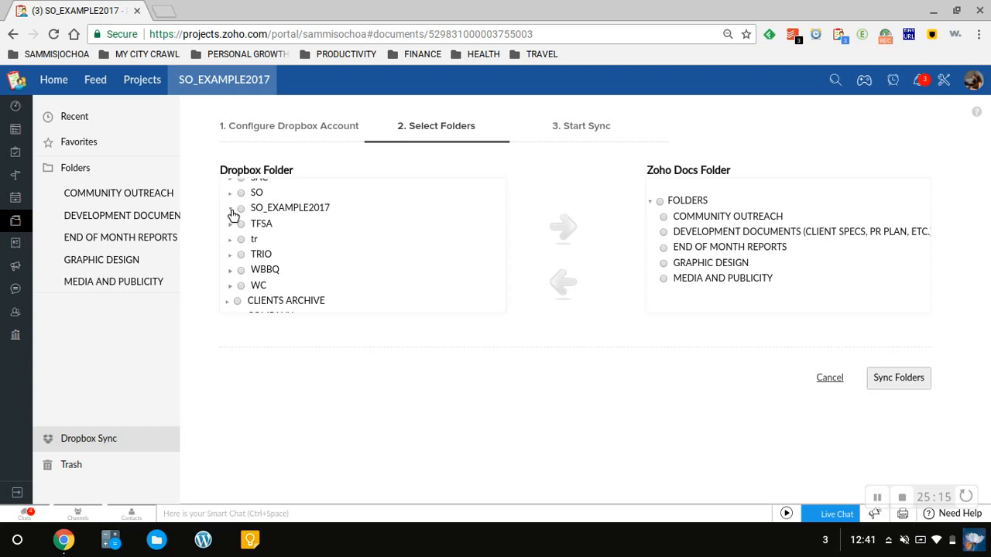
click(230, 209)
scroll(294, 230, down, 2)
scroll(293, 228, up, 1)
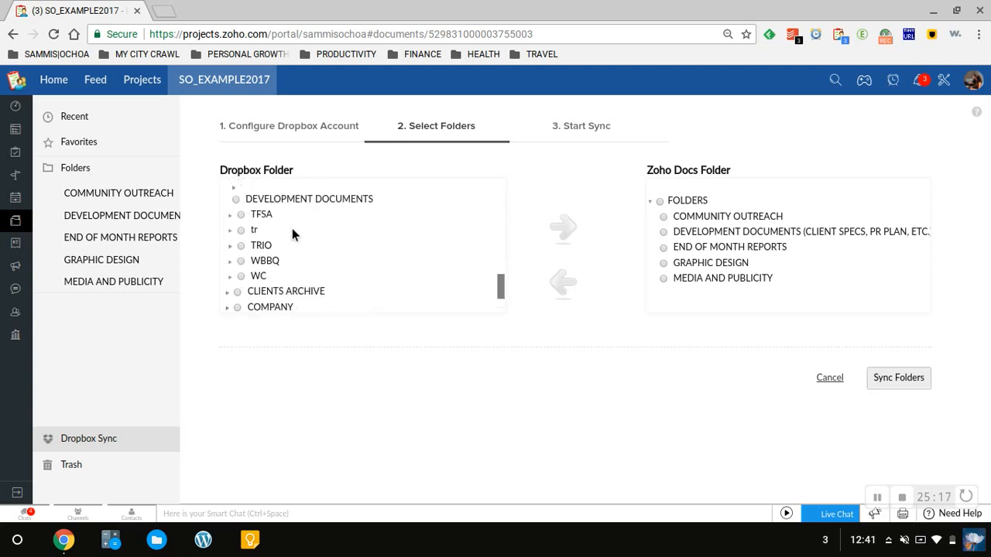
scroll(292, 228, up, 1)
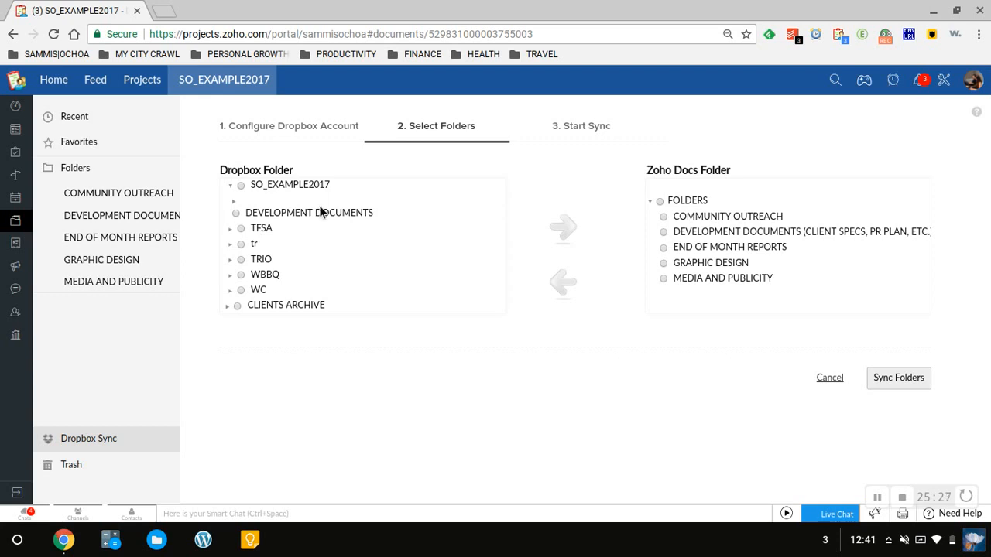
click(234, 202)
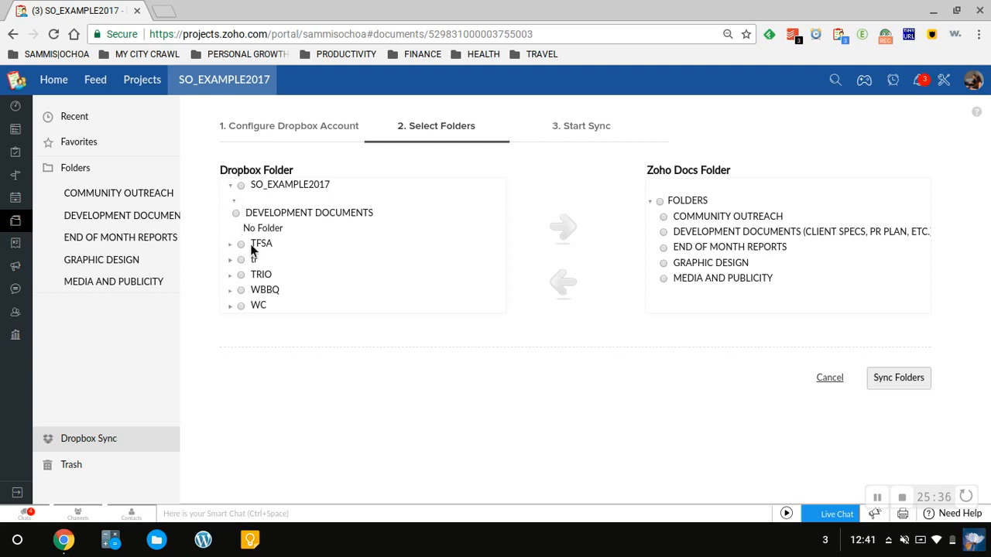
Step: Pair Dropbox's DEVELOPMENT DOCUMENTS with Zoho Docs' DEVELOPMENT DOCUMENTS (CLIENT SPECS, PR PLAN, ETC.) folder and start the sync as Sync Continuously
scroll(303, 234, down, 1)
scroll(301, 233, up, 2)
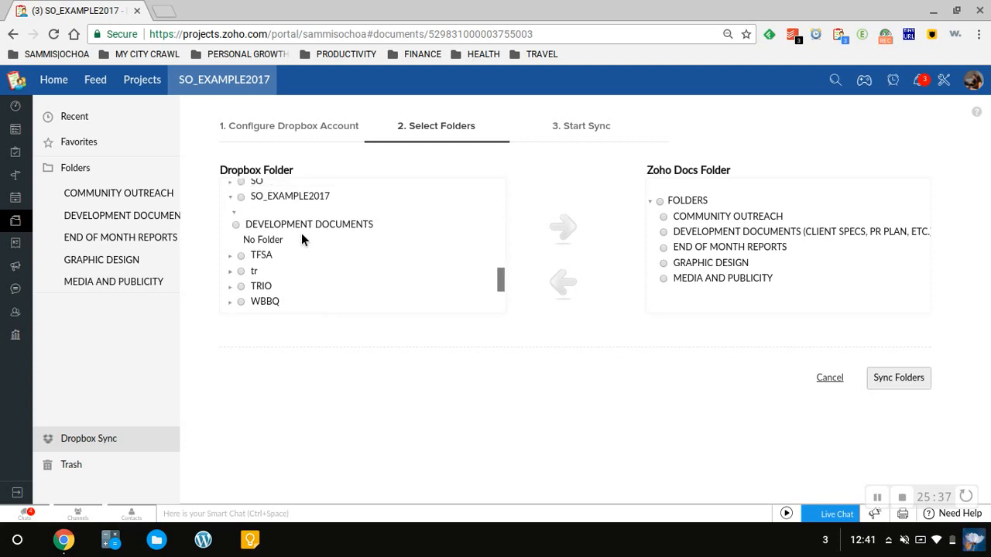
scroll(301, 233, up, 2)
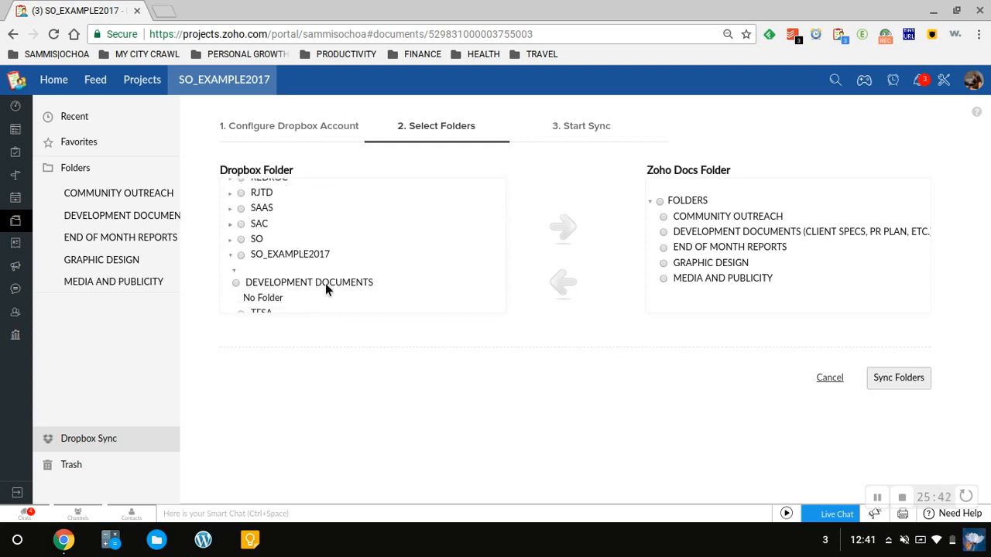
click(235, 288)
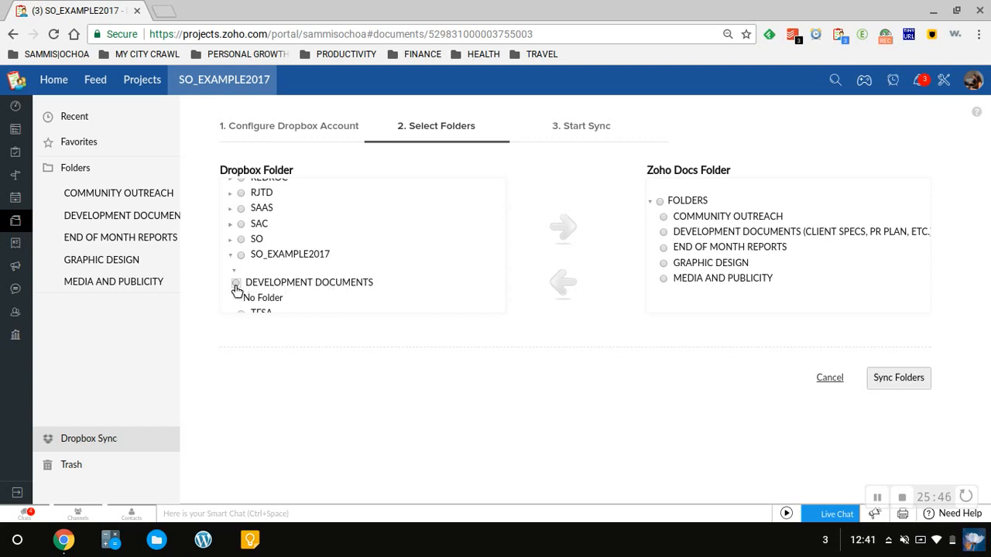
click(663, 234)
click(913, 377)
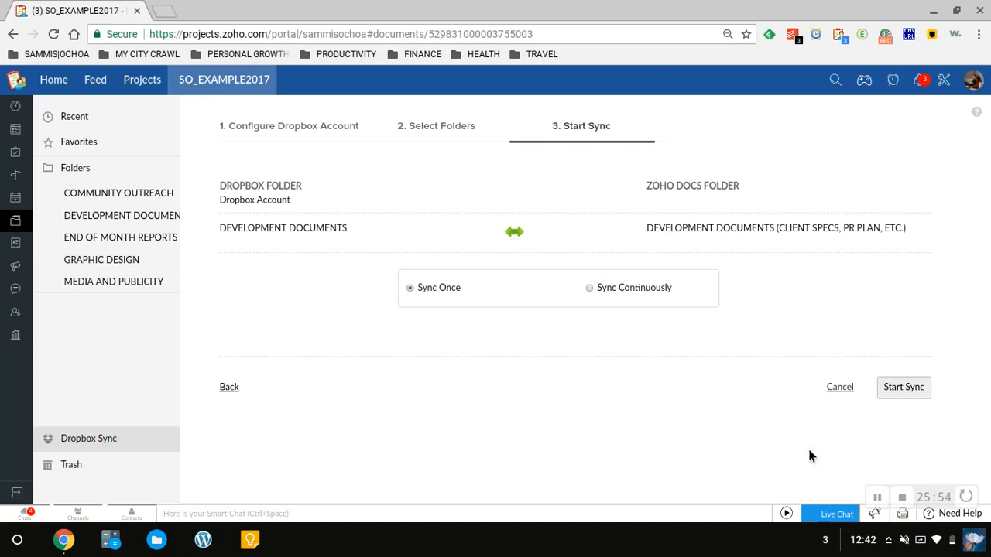
click(590, 289)
click(903, 387)
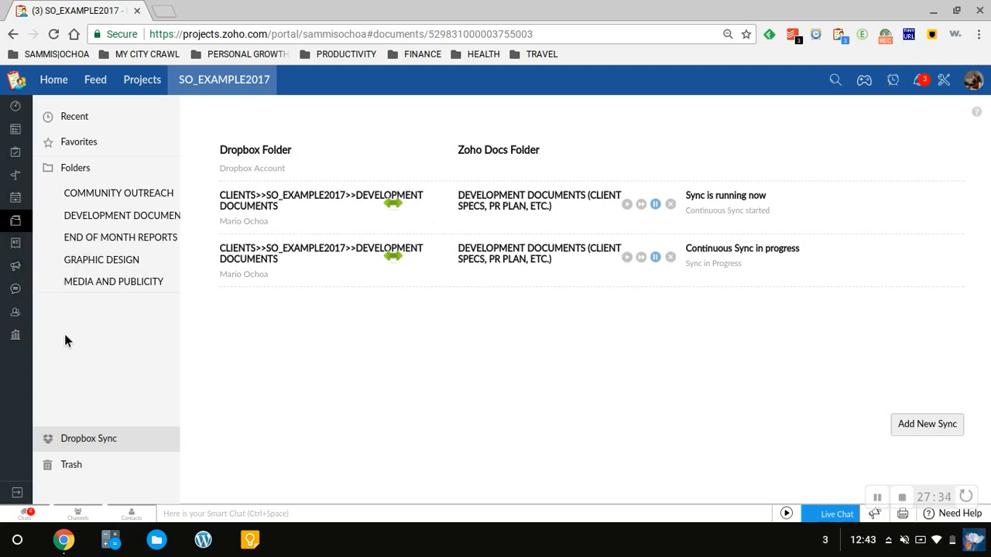
Step: View the project's invoices and expenses and open a blank form for a new expense
click(16, 243)
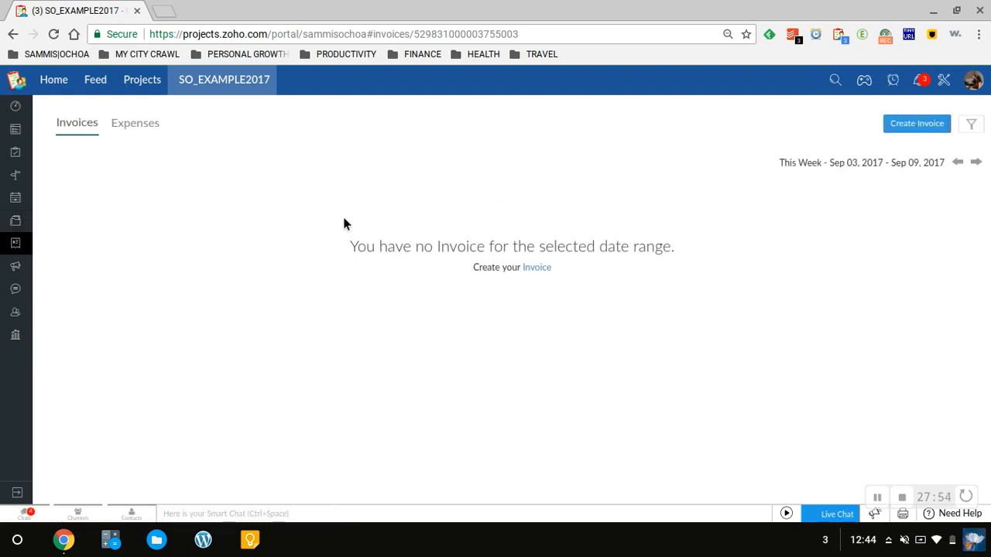
click(147, 127)
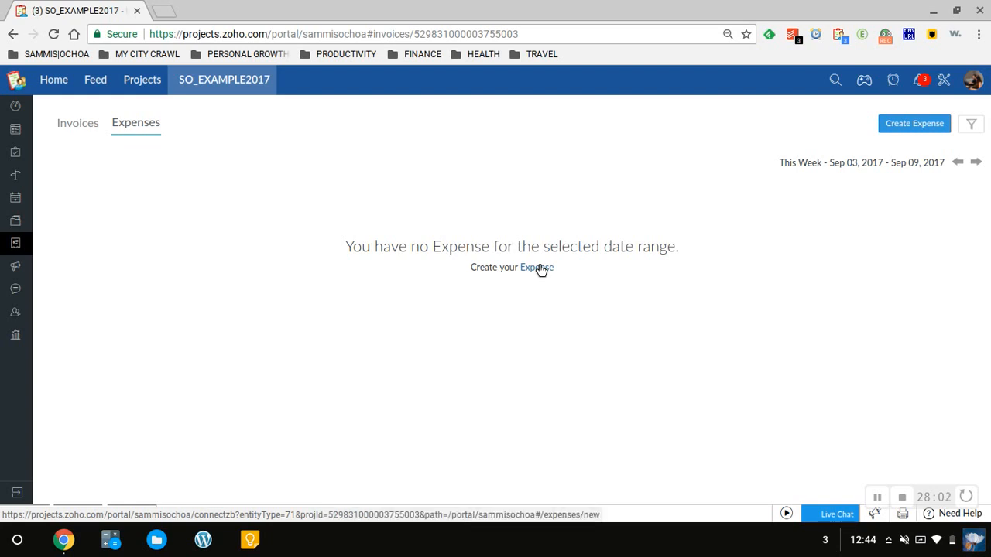
click(539, 268)
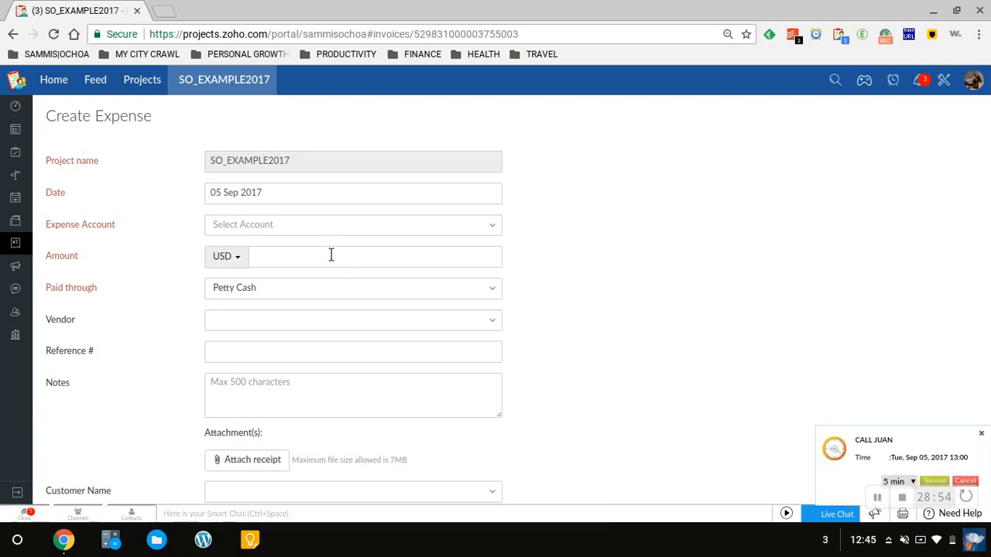
Step: Review the available Paid through and Expense Account options for the expense without choosing any
click(312, 295)
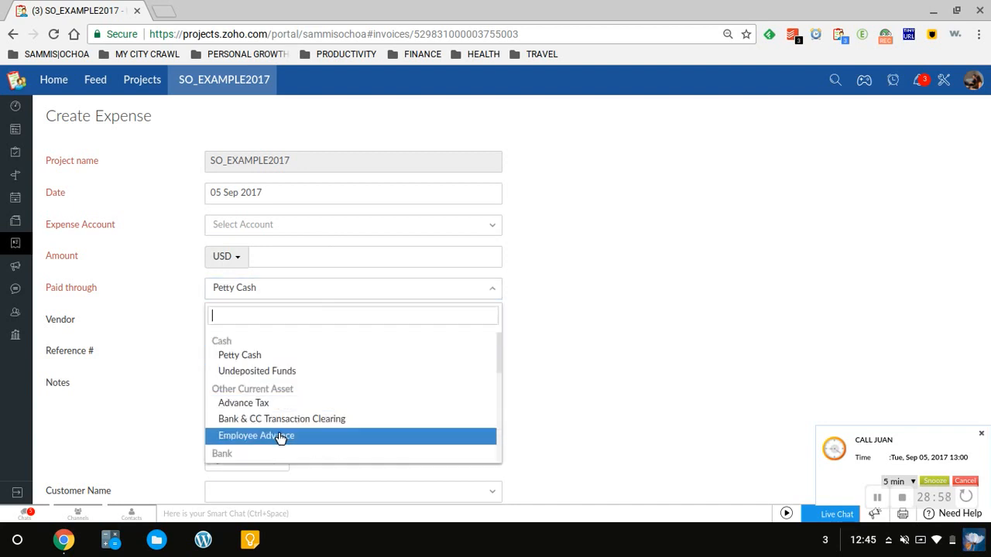
scroll(317, 383, down, 3)
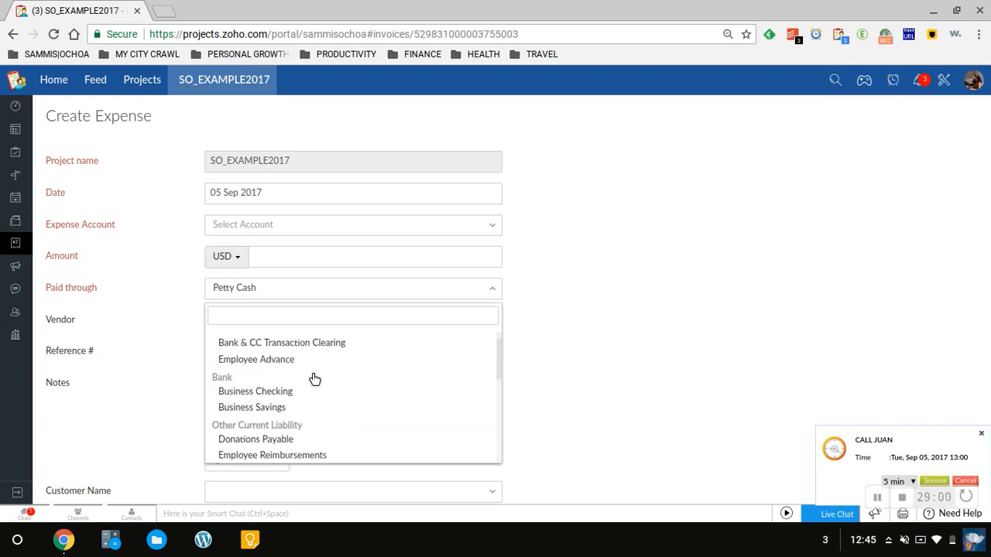
click(556, 293)
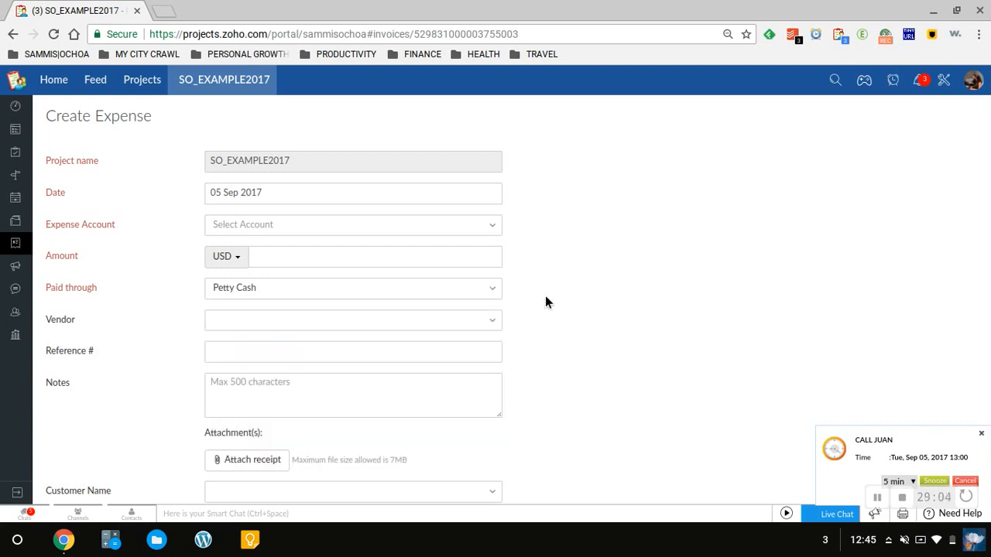
click(337, 230)
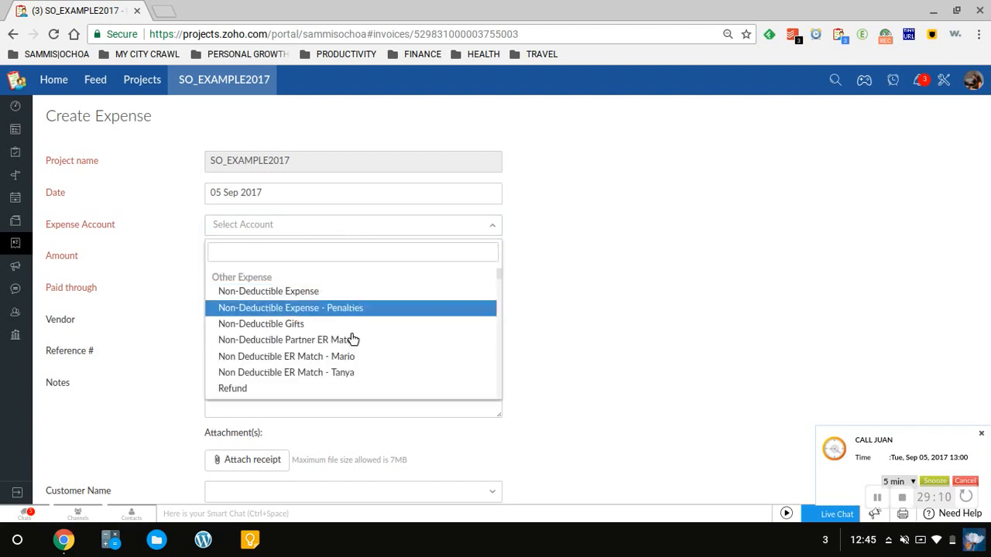
scroll(354, 379, down, 1)
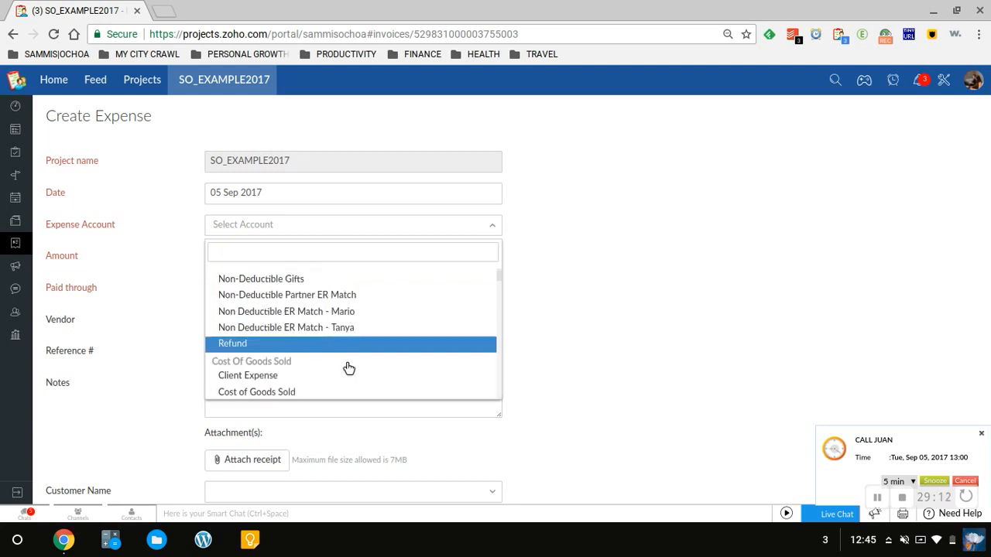
scroll(349, 368, down, 1)
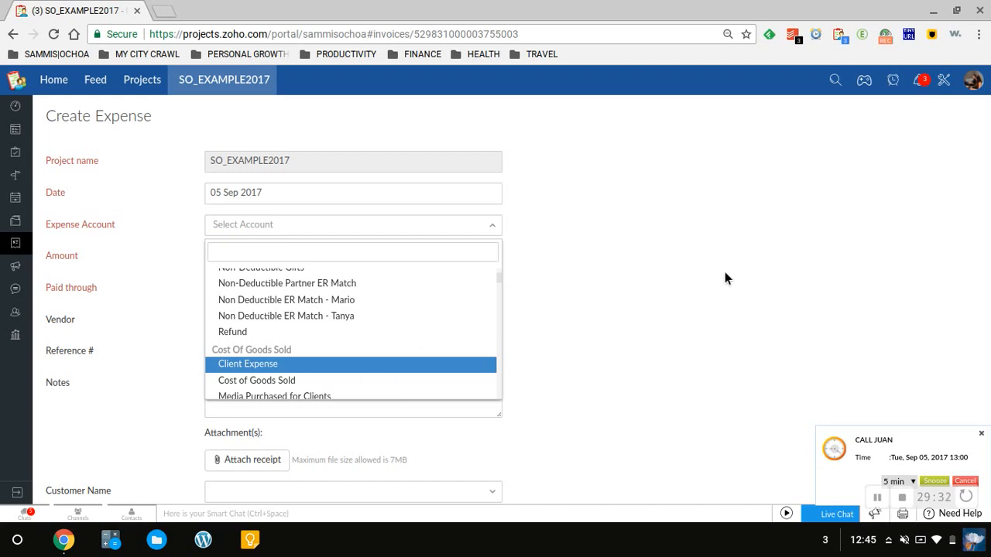
click(704, 284)
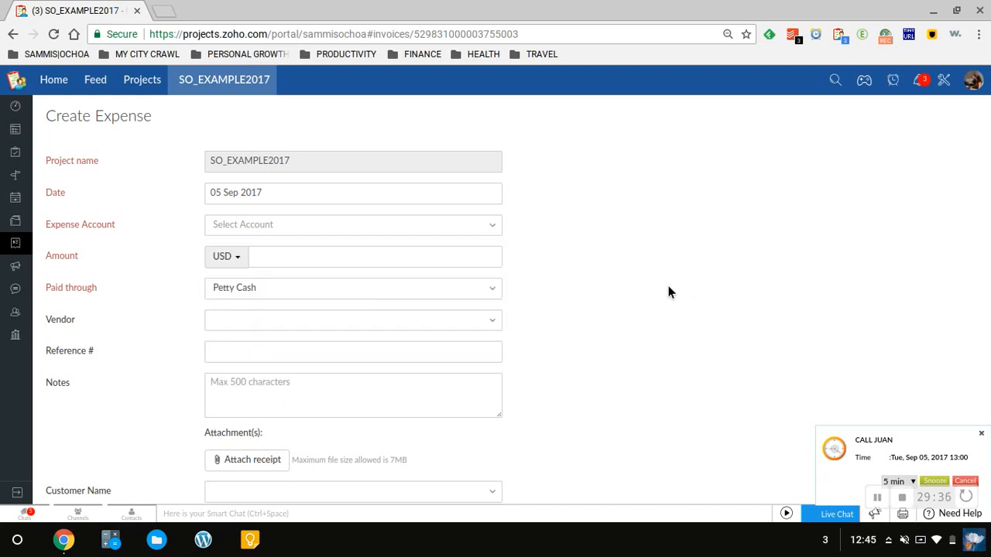
Step: Check the Customer Name choices and the remaining expense fields, and dismiss the call reminder
scroll(663, 295, down, 2)
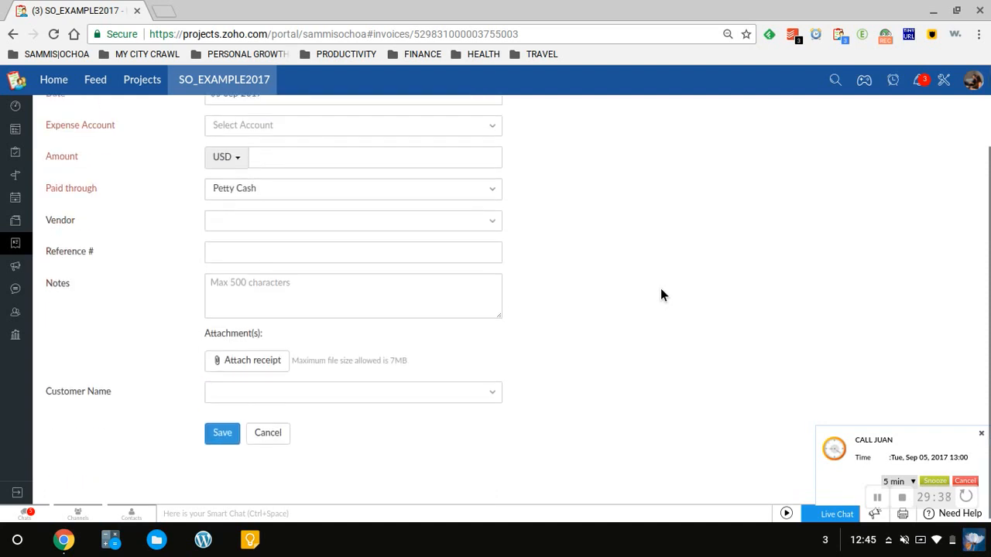
click(455, 394)
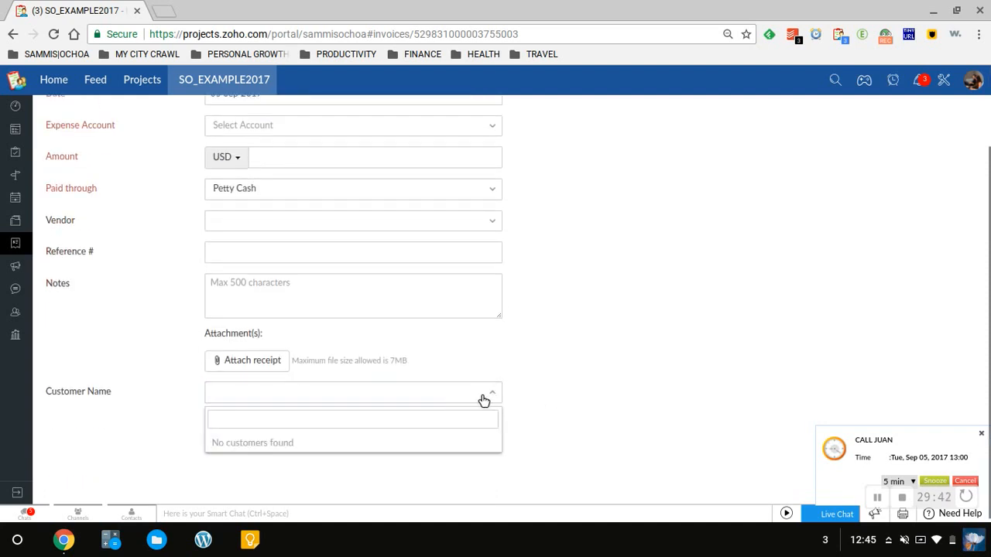
click(493, 398)
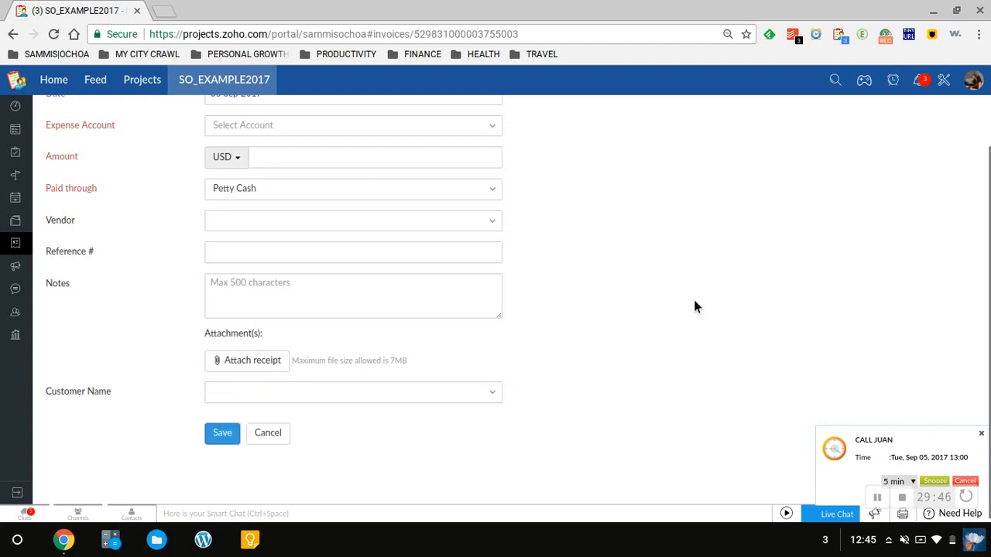
scroll(693, 301, up, 3)
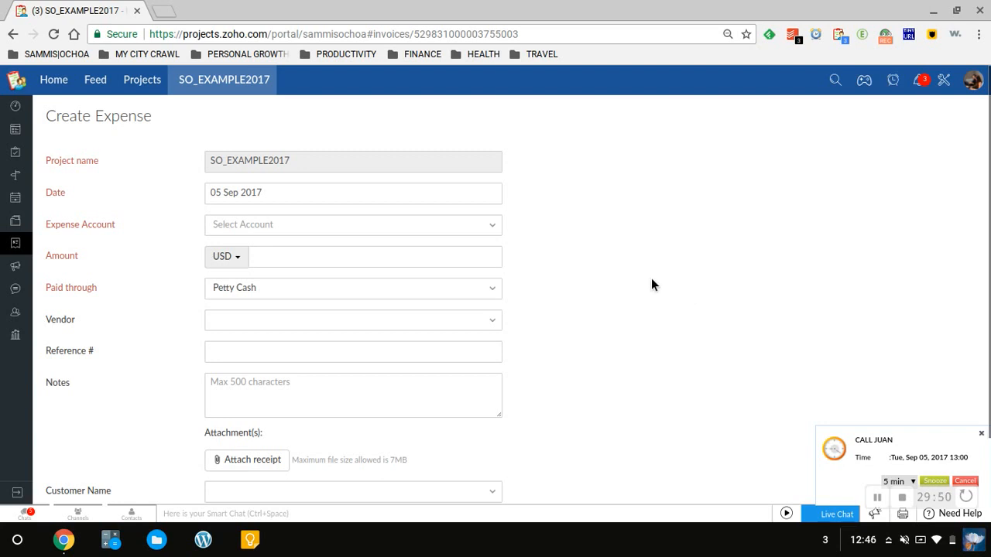
scroll(592, 305, down, 1)
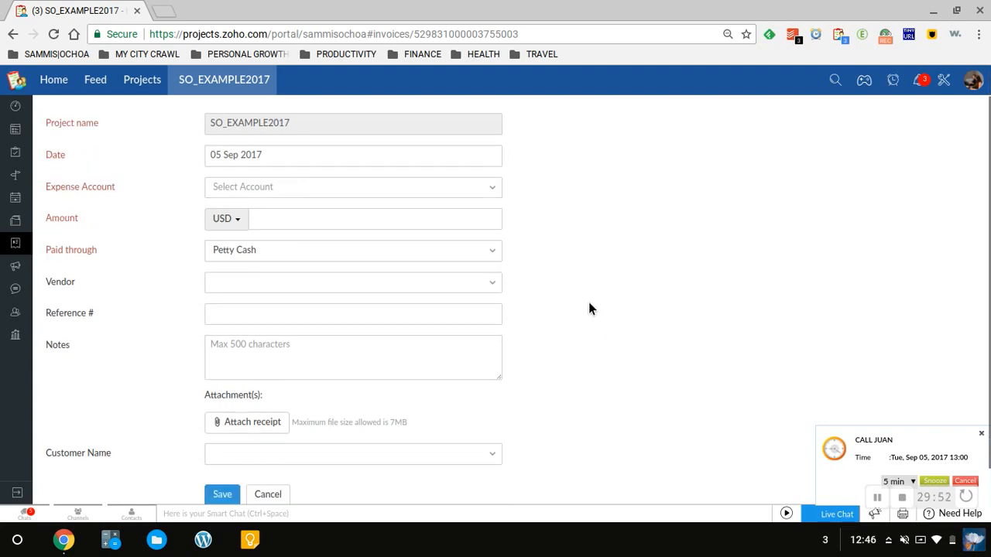
scroll(684, 268, down, 1)
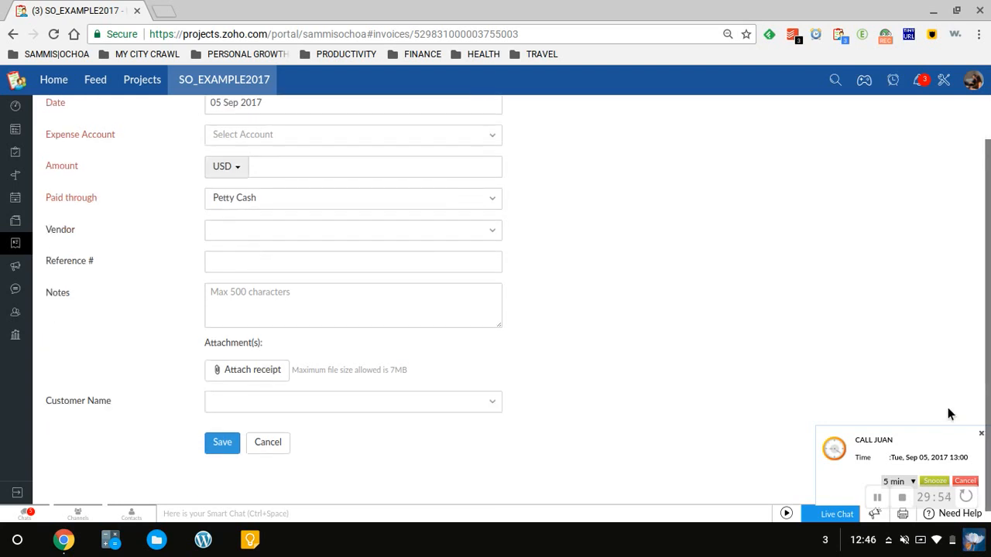
click(981, 436)
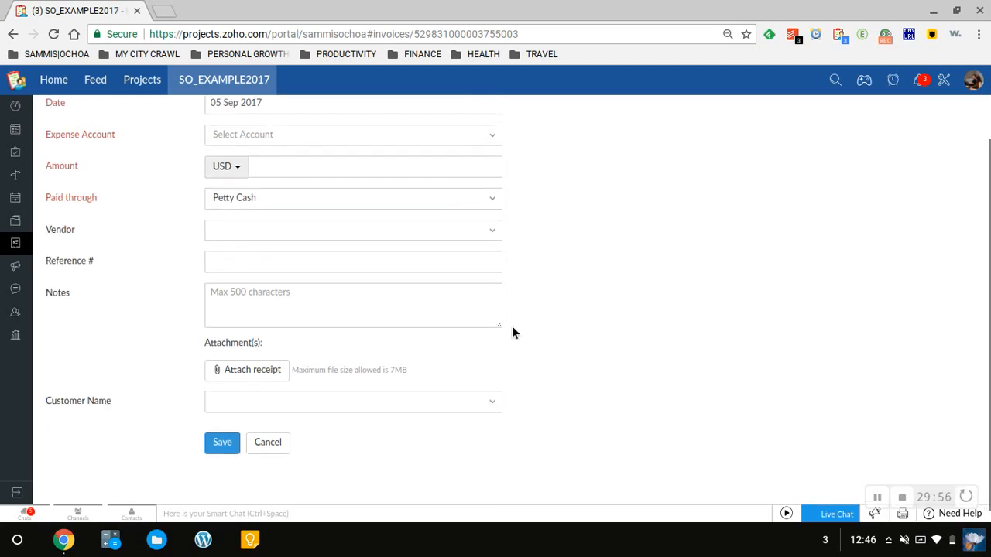
Step: Start a new forum post titled GRAND OPENING CONVERSATION with XYZ as its content
click(21, 268)
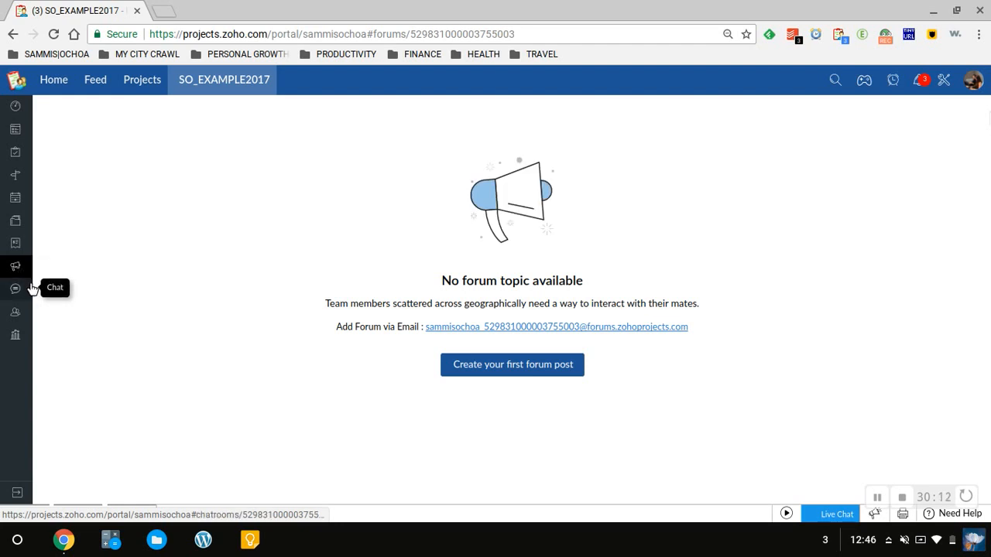
click(499, 366)
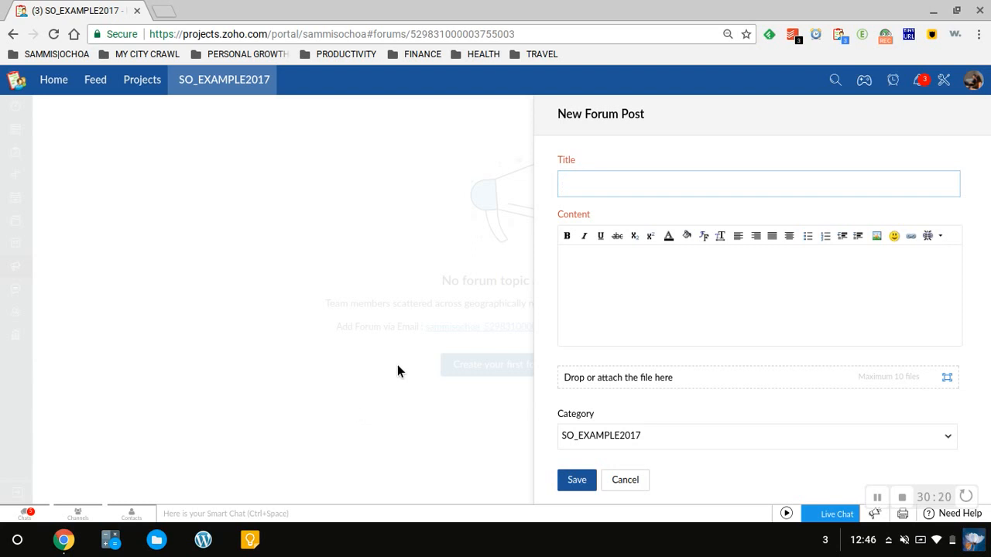
click(593, 190)
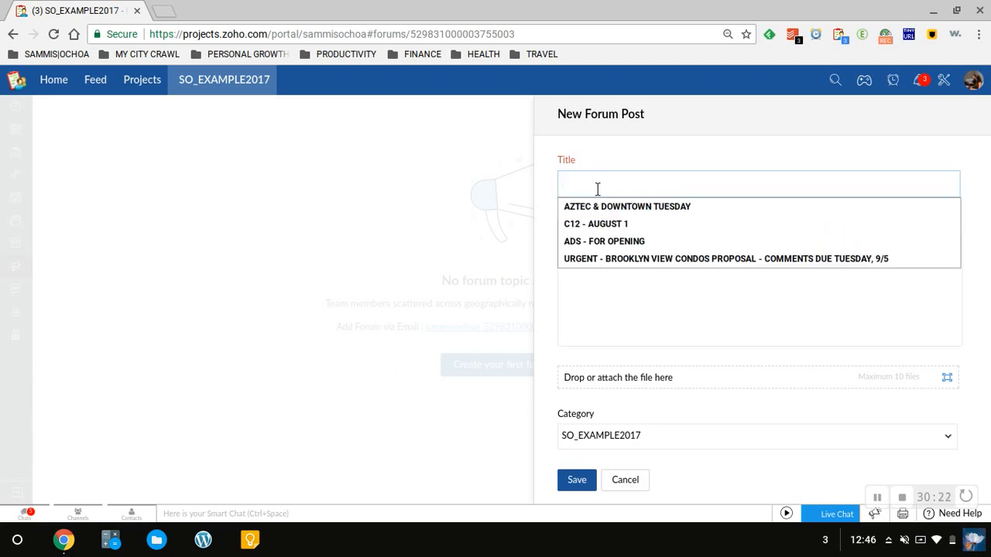
text(GRAND OPEN)
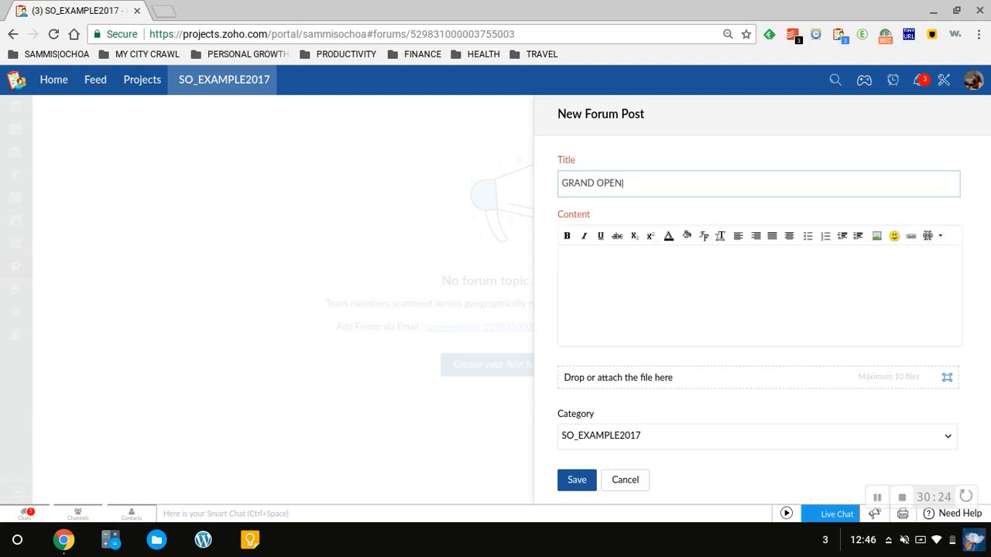
text(ING CONVERSATIO)
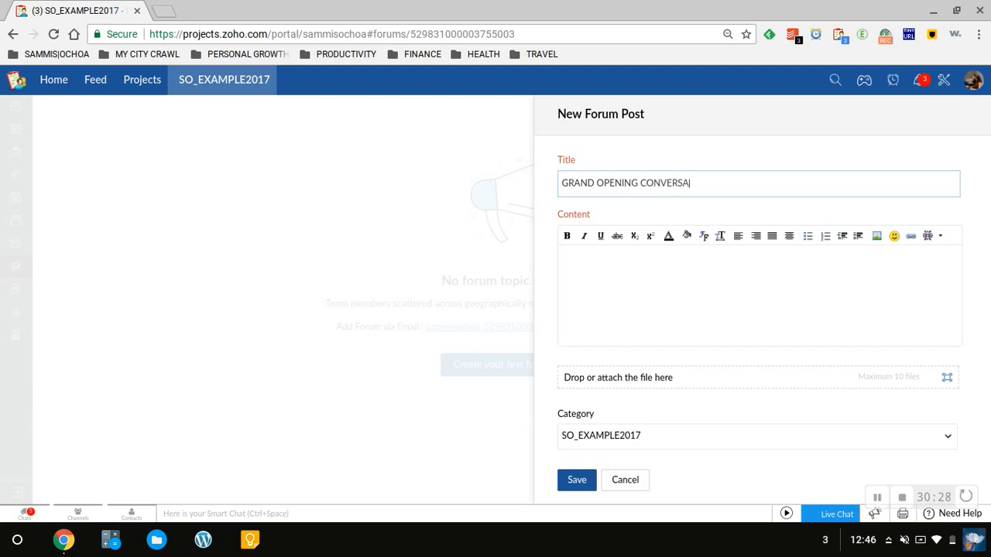
key(BackSpace)
key(BackSpace)
text(ION)
click(642, 265)
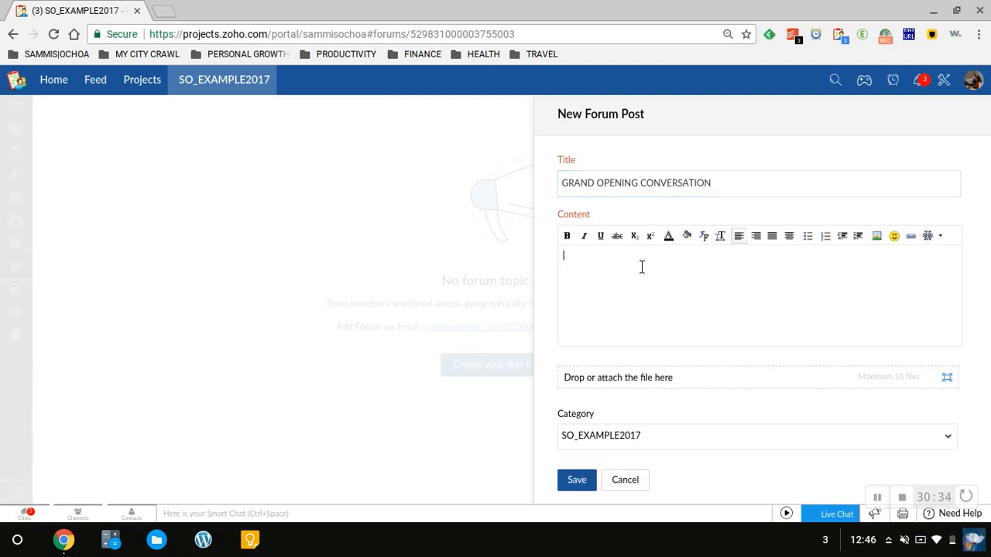
text(XYZ)
Step: Try to add a team member by @-mention to the forum topic's notification recipients
scroll(672, 358, down, 1)
scroll(672, 359, down, 2)
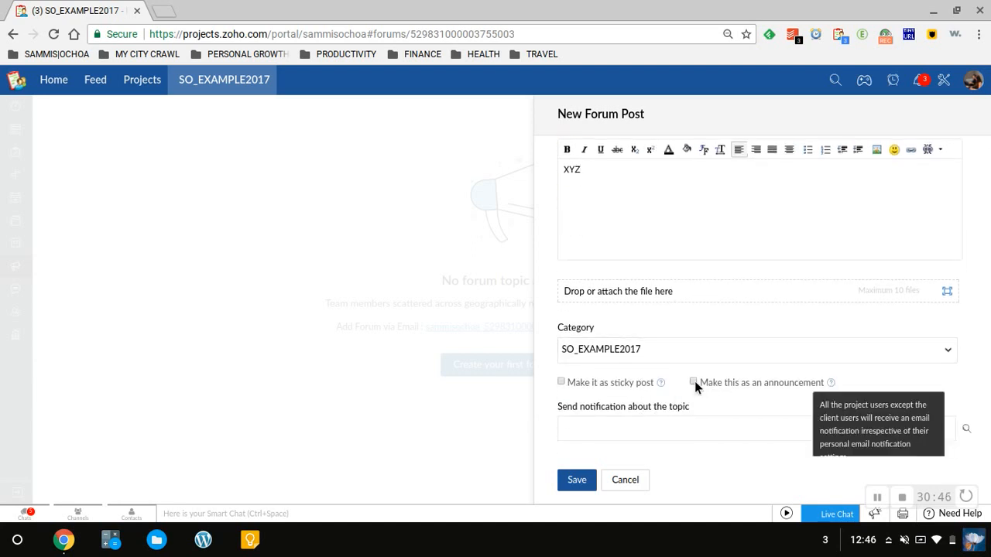
click(673, 435)
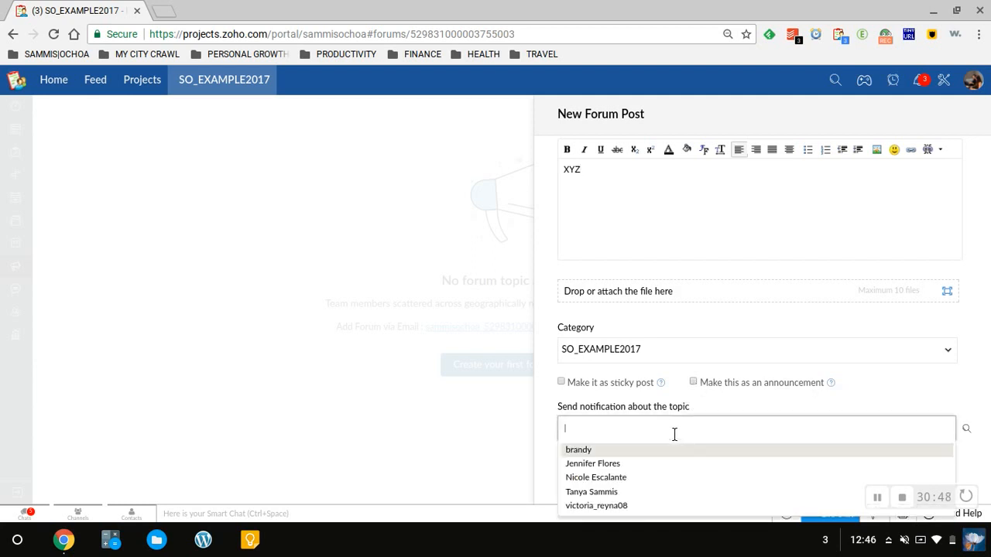
text(@BRA)
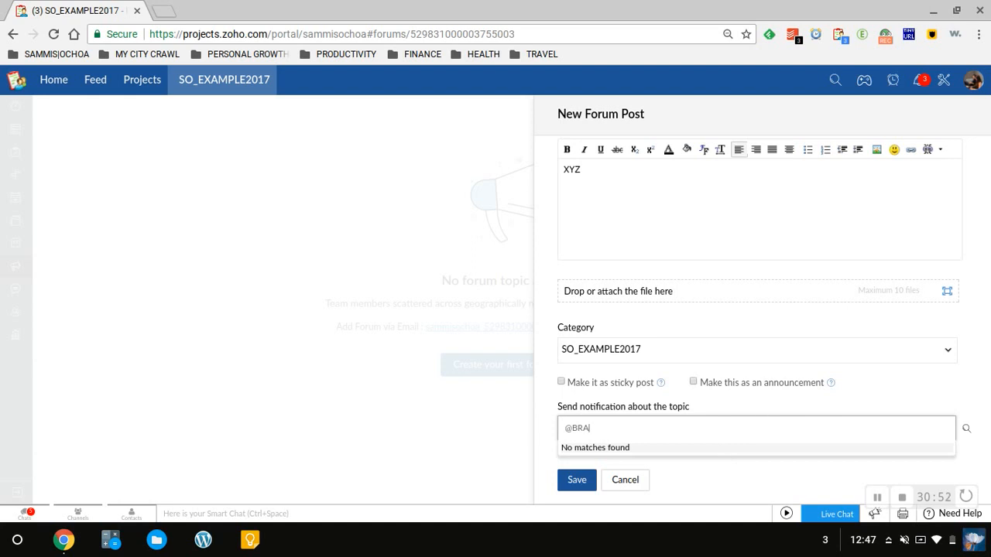
key(BackSpace)
key(BackSpace)
key(BackSpace)
key(BackSpace)
key(Escape)
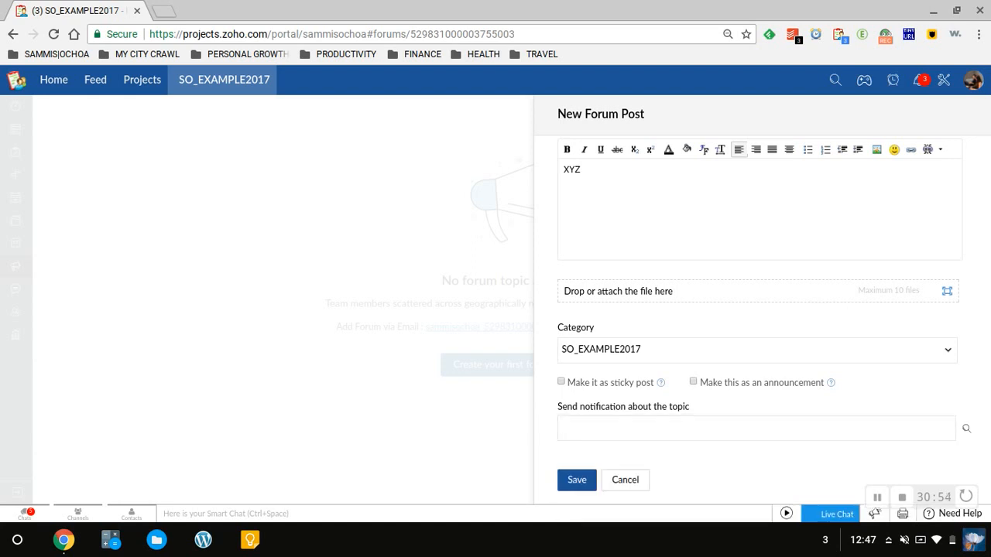
click(564, 428)
text(@BRAND)
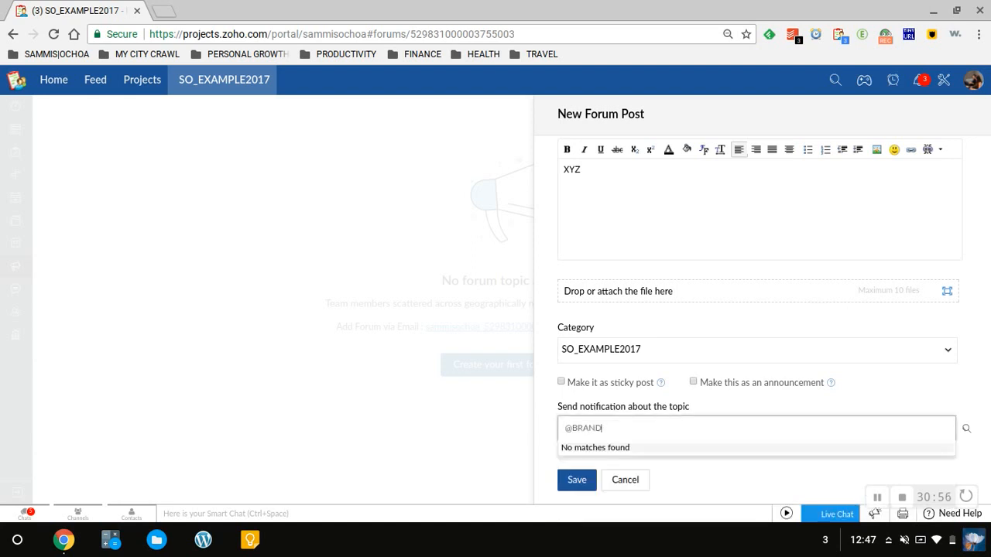
text(Y)
click(880, 378)
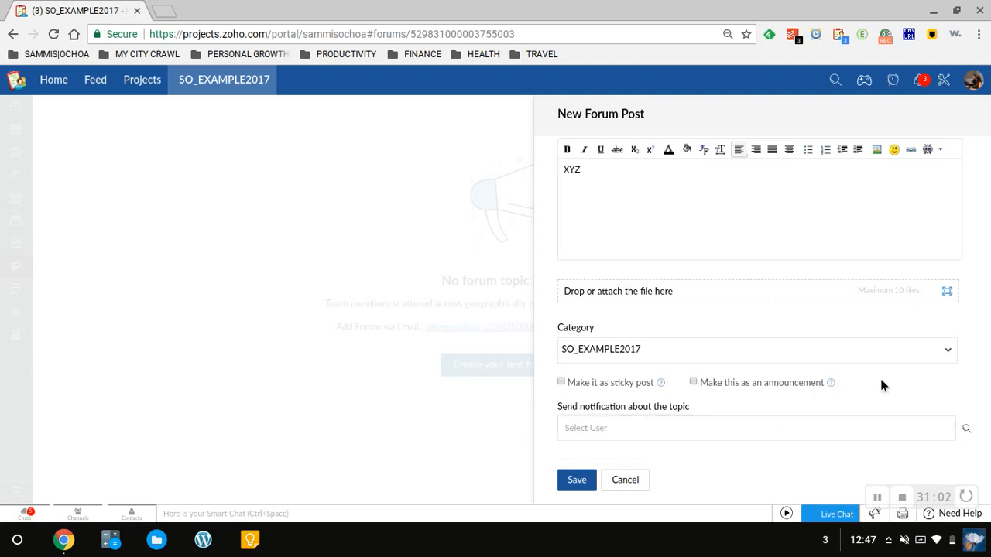
Step: Check the remaining forum post options and save the post in the SO_EXAMPLE2017 category
scroll(700, 416, down, 2)
scroll(701, 420, up, 2)
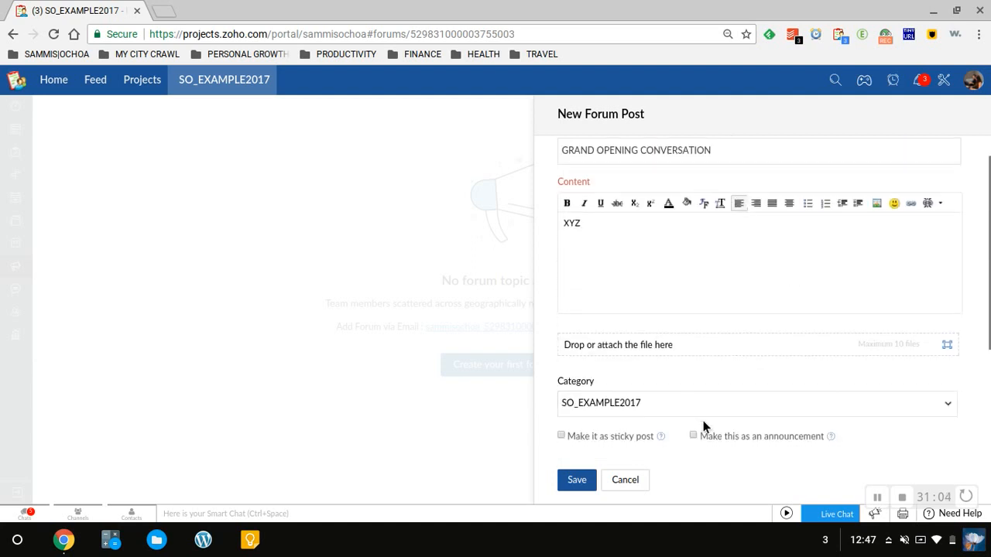
scroll(702, 420, down, 2)
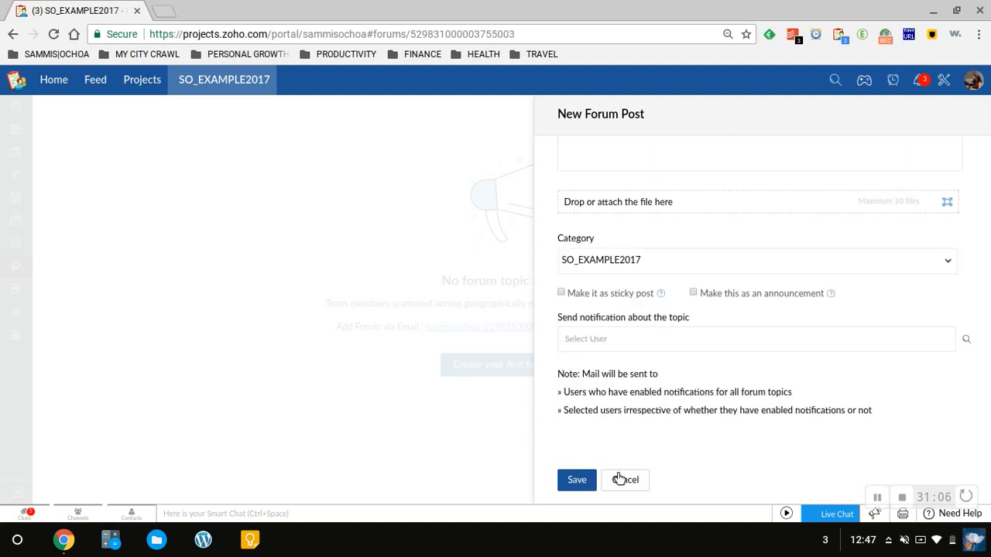
click(585, 482)
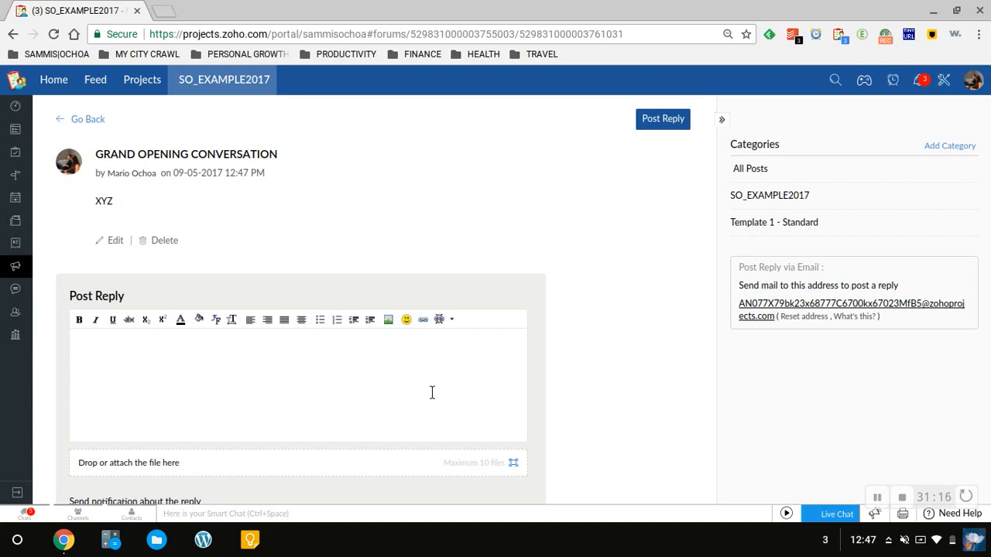
Step: Examine the saved forum post, its reply form and reply notification options, and return to the forum list
scroll(431, 392, down, 1)
scroll(430, 393, up, 1)
scroll(450, 394, down, 3)
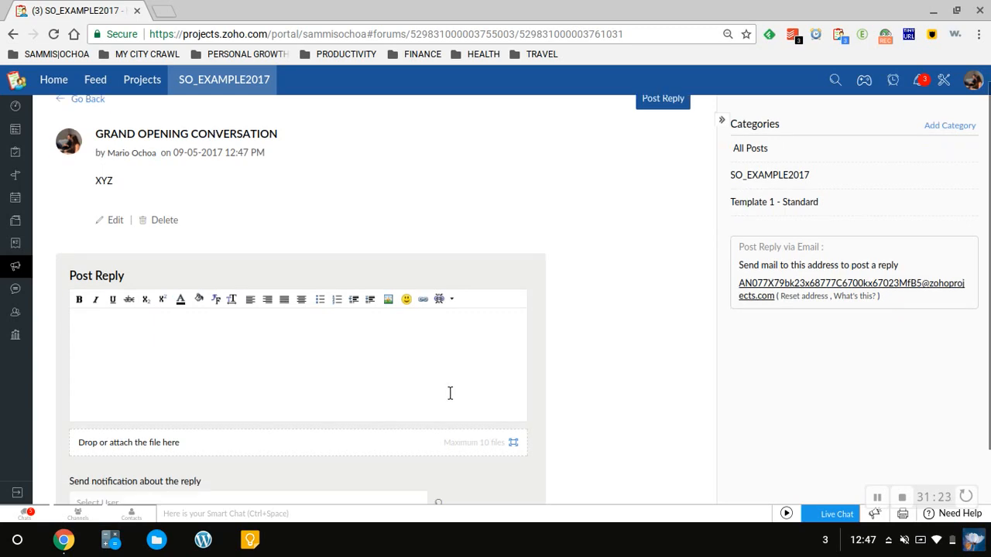
scroll(452, 399, up, 2)
scroll(511, 383, down, 3)
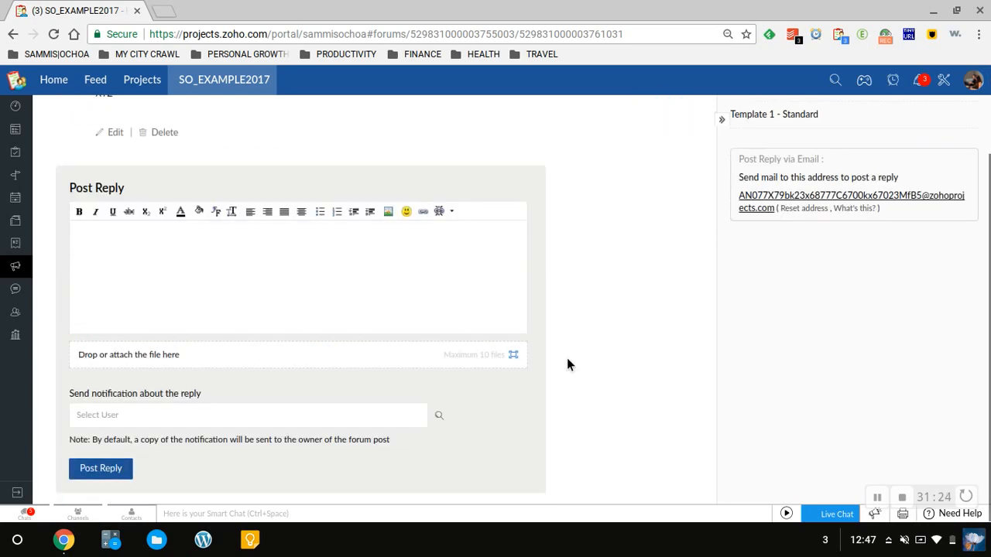
scroll(566, 358, up, 2)
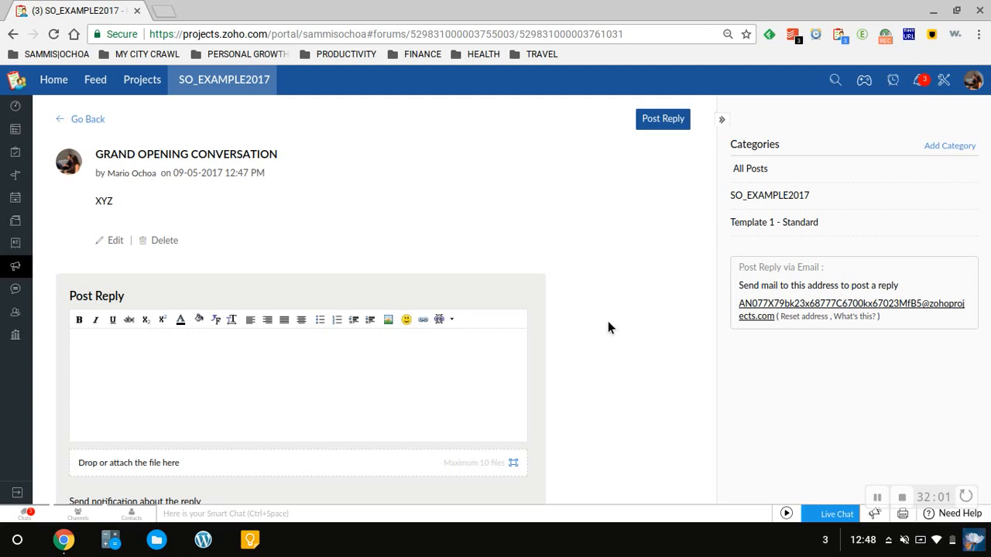
scroll(608, 321, down, 2)
scroll(638, 439, down, 1)
scroll(370, 254, up, 1)
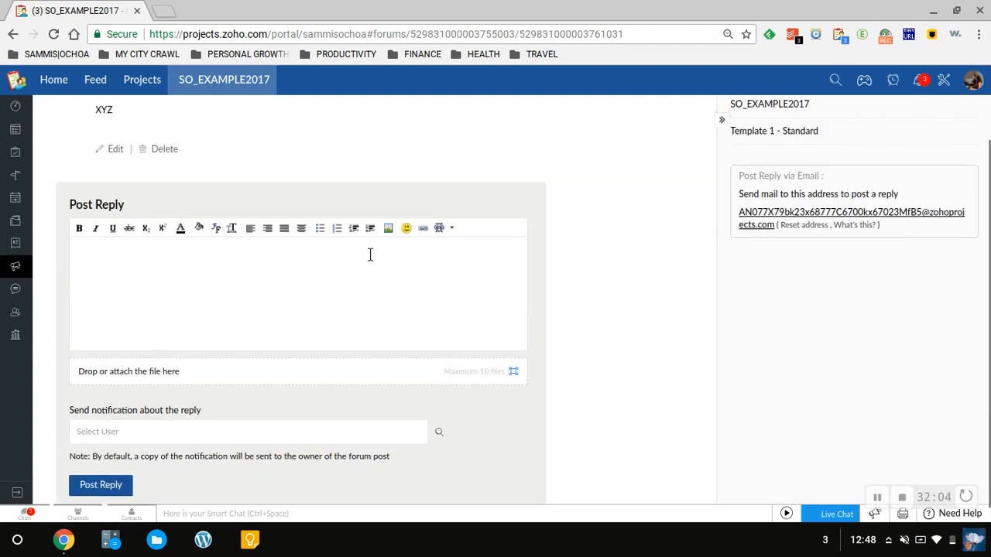
scroll(370, 255, up, 2)
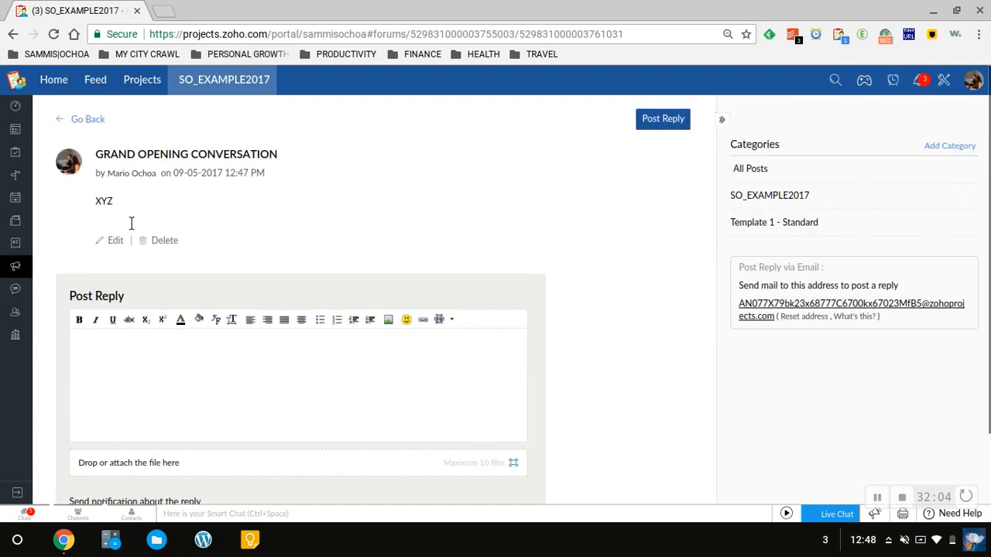
click(89, 121)
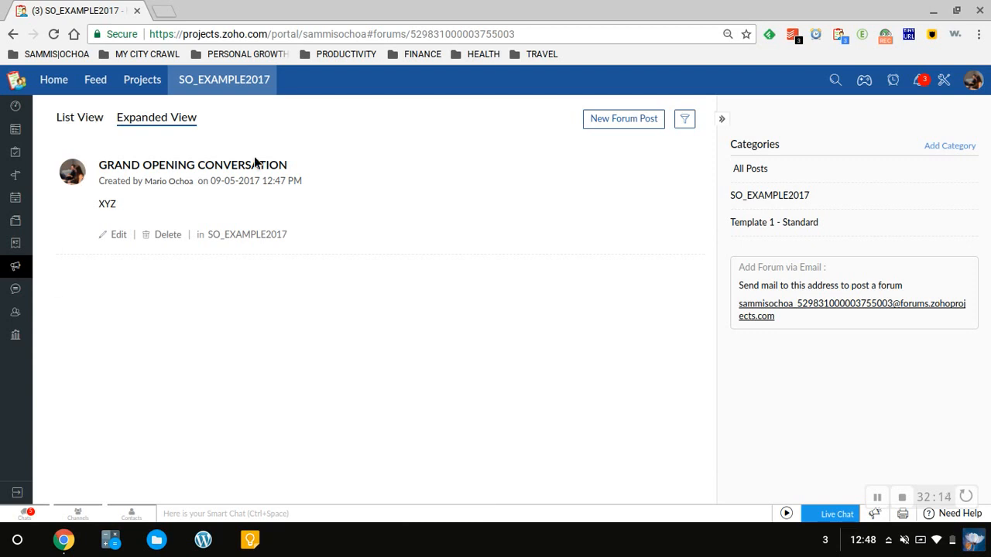
Step: Create a project chat topic named GRAND OPENING CONVO with one teammate added, and send the message "I WANT TO INVITE THE MAYOR"
click(15, 293)
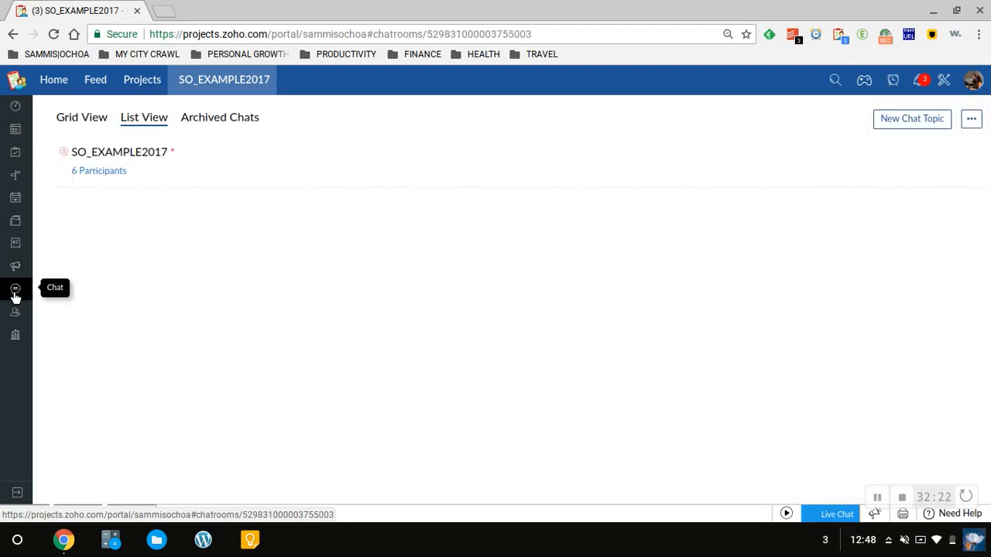
click(902, 118)
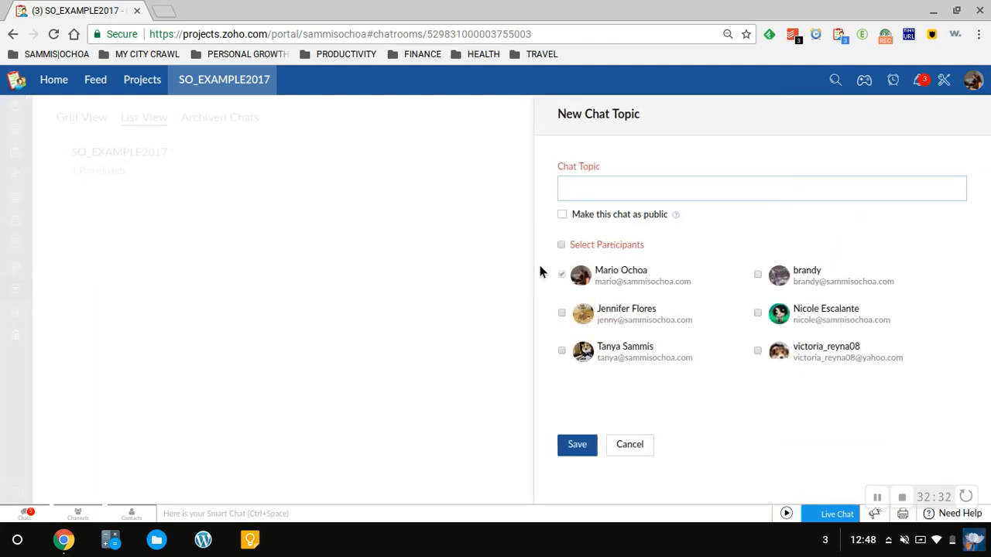
text(GRANDOPENING)
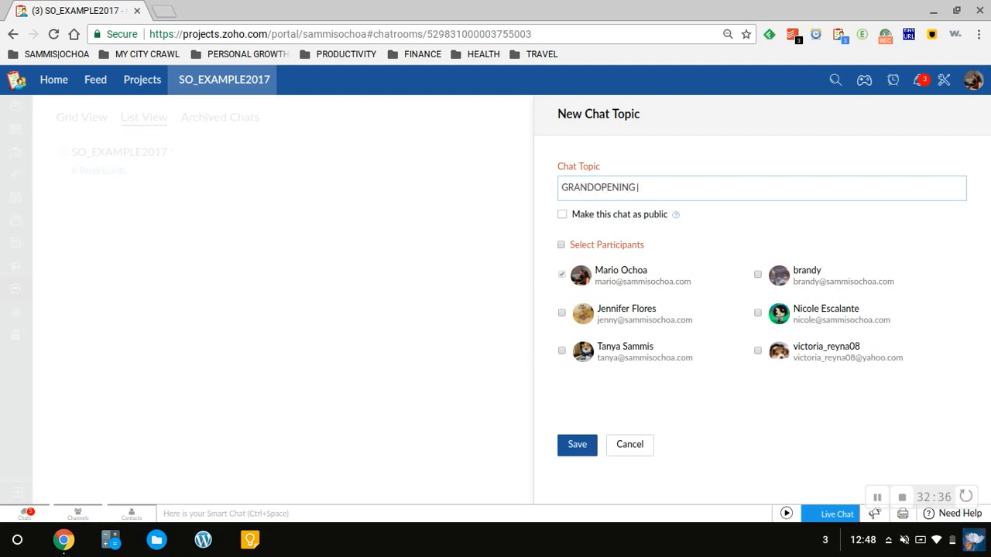
text( CONVO)
click(595, 190)
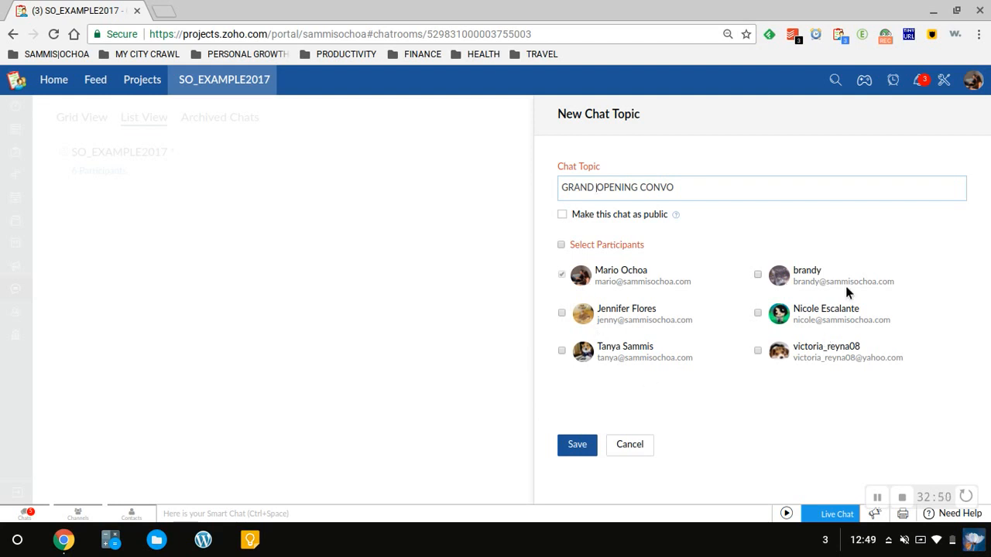
click(754, 277)
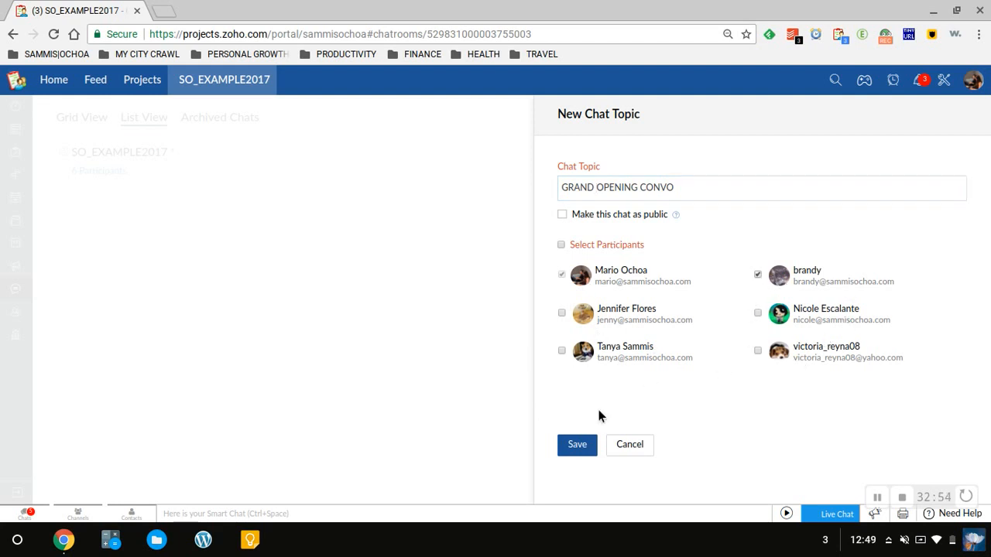
click(582, 450)
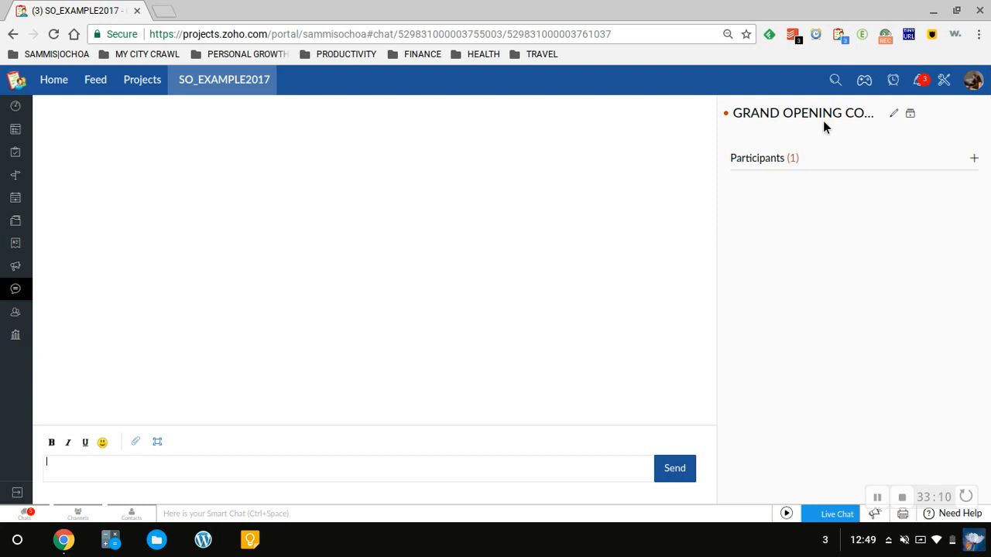
text(I WANT TO INVITE THE MAYOR)
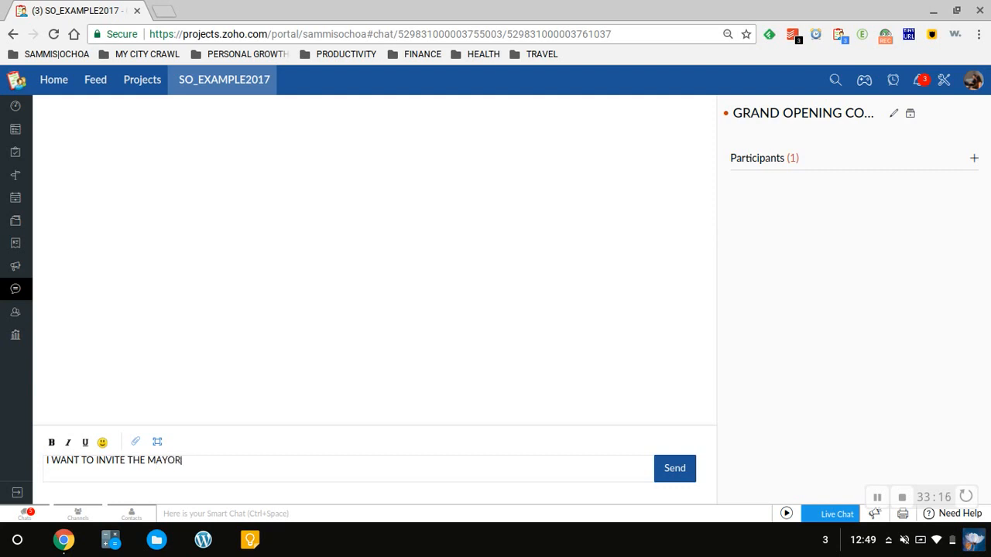
key(Return)
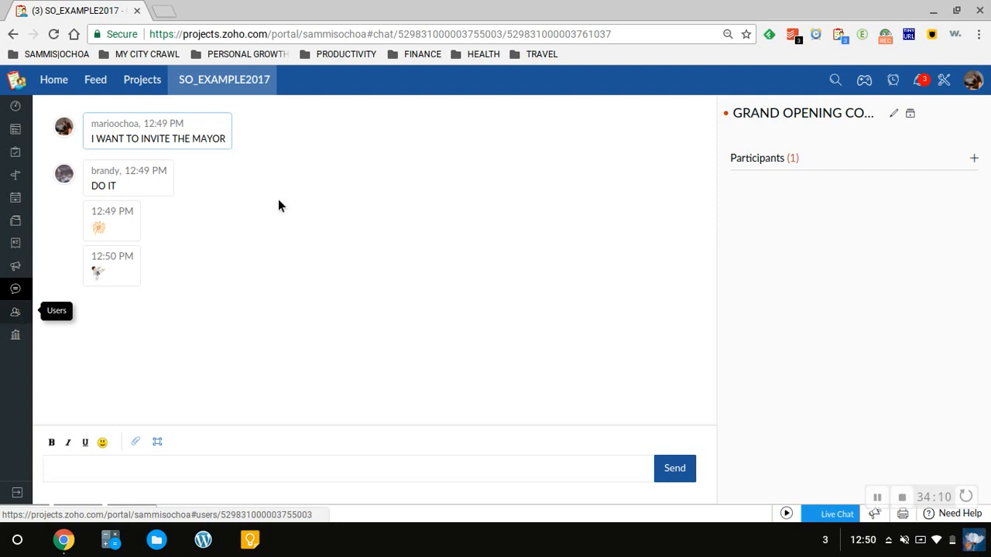
Step: Add a colleague to the project's users by e-mail with the Employee role, and dismiss the status notice
click(19, 317)
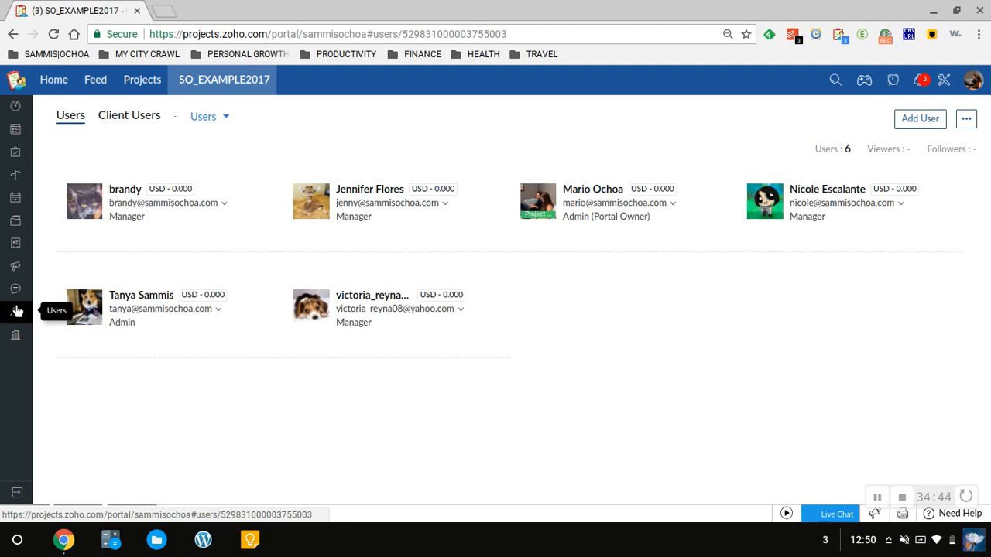
click(928, 122)
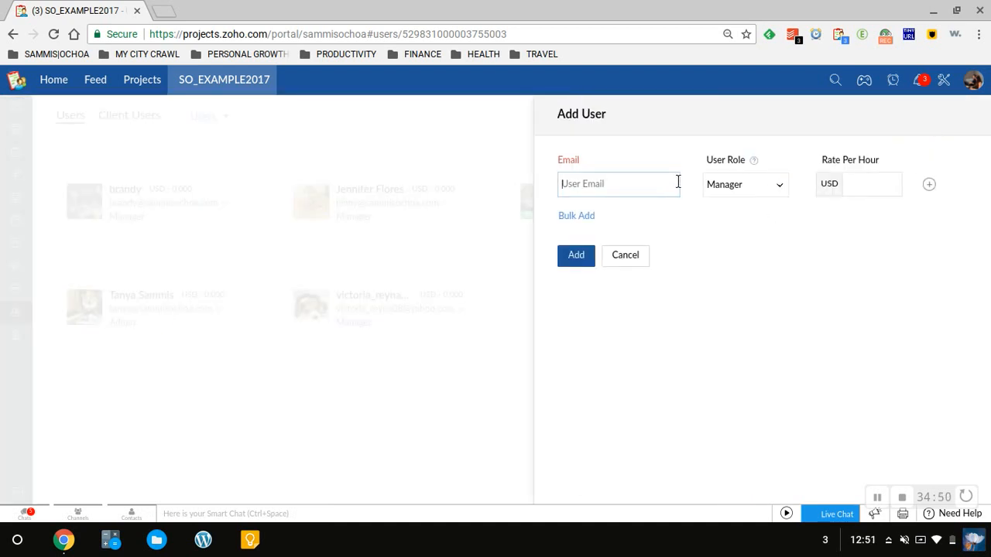
text(SO3)
key(Down)
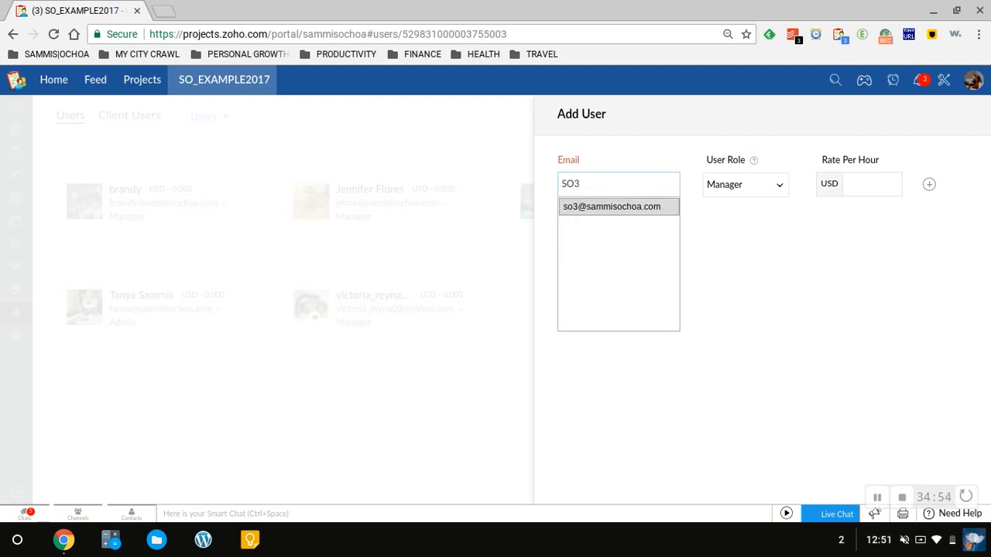
key(Return)
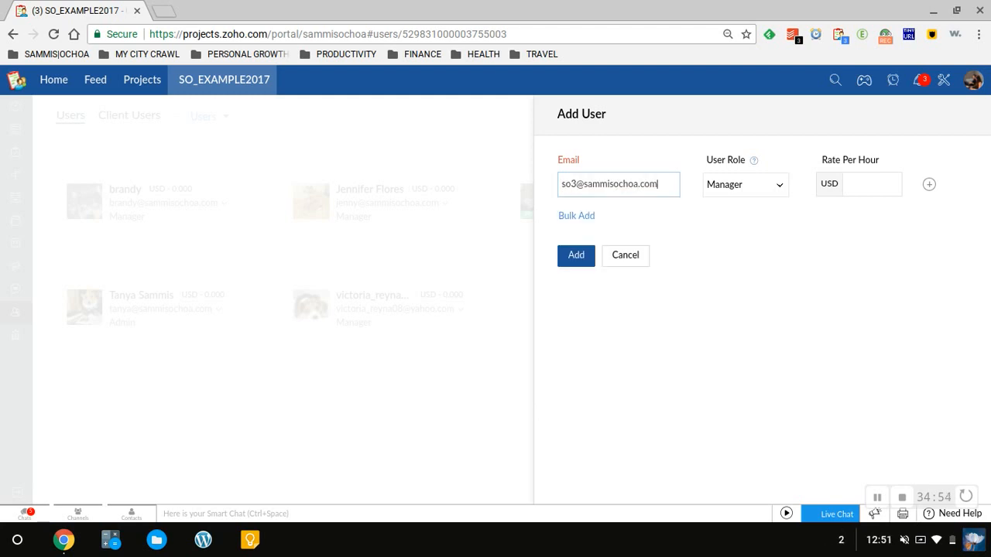
click(767, 188)
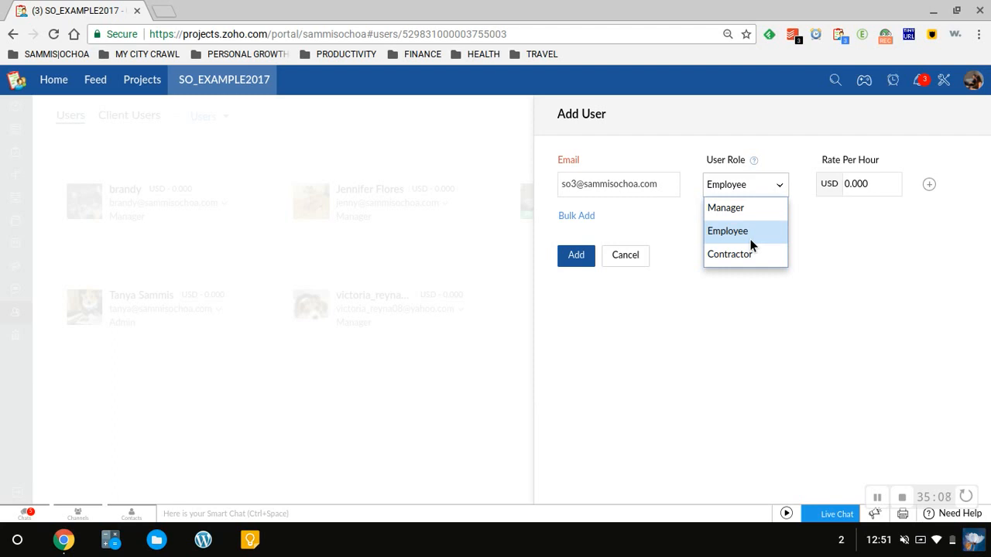
click(749, 239)
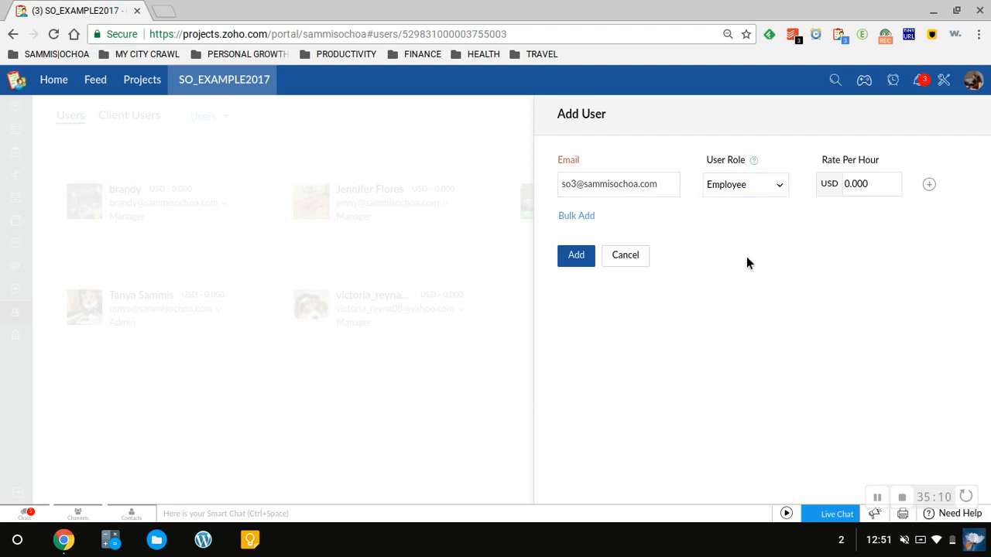
click(569, 260)
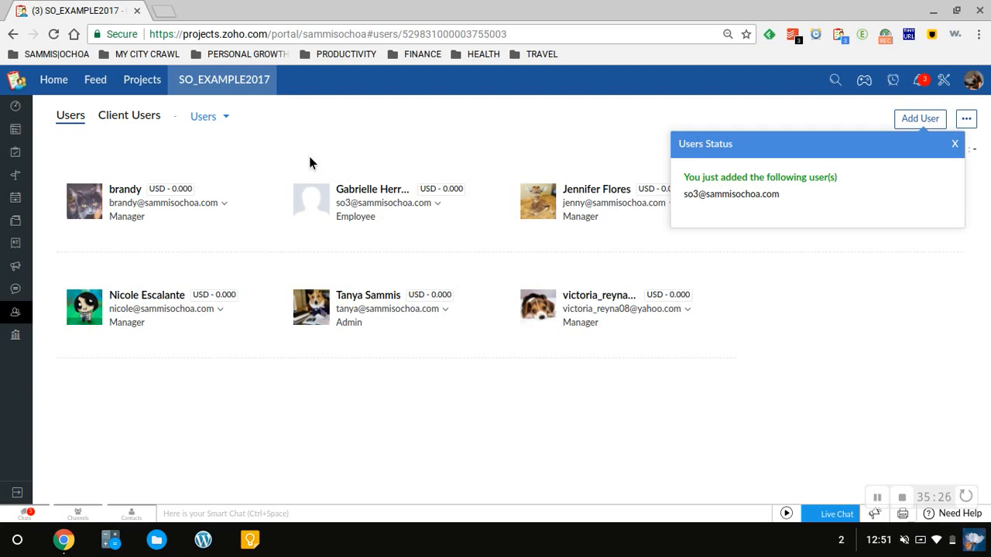
click(952, 147)
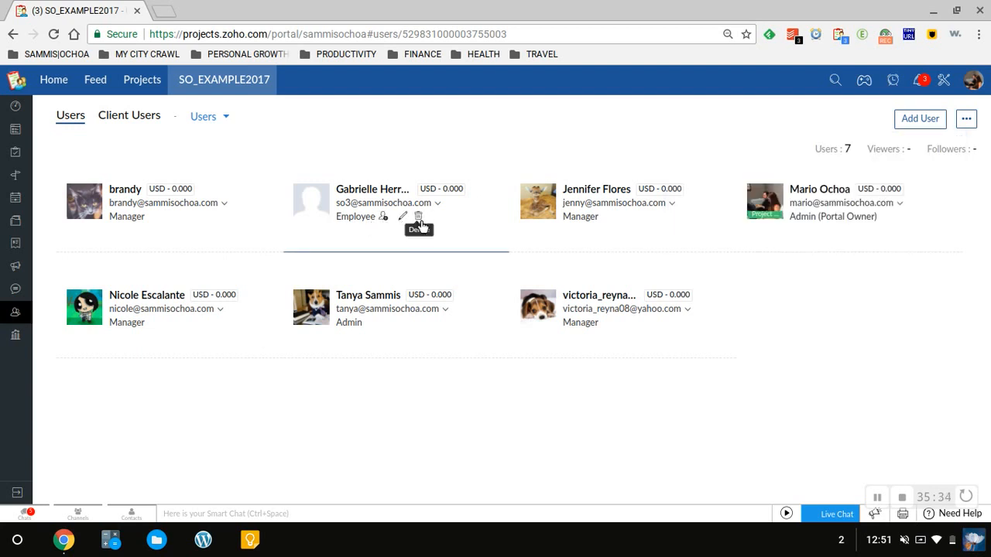
Step: Remove the newly added Employee user from the project
click(419, 217)
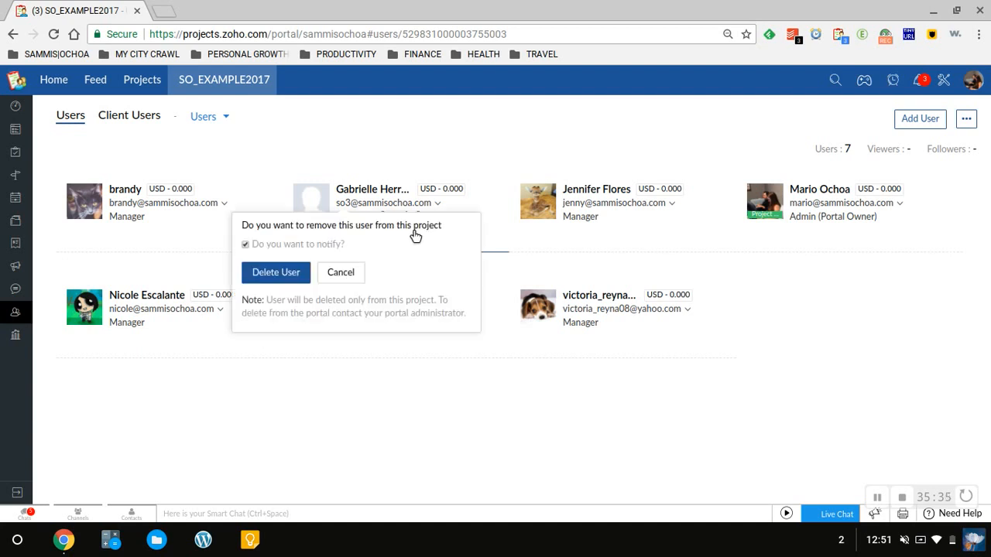
click(279, 273)
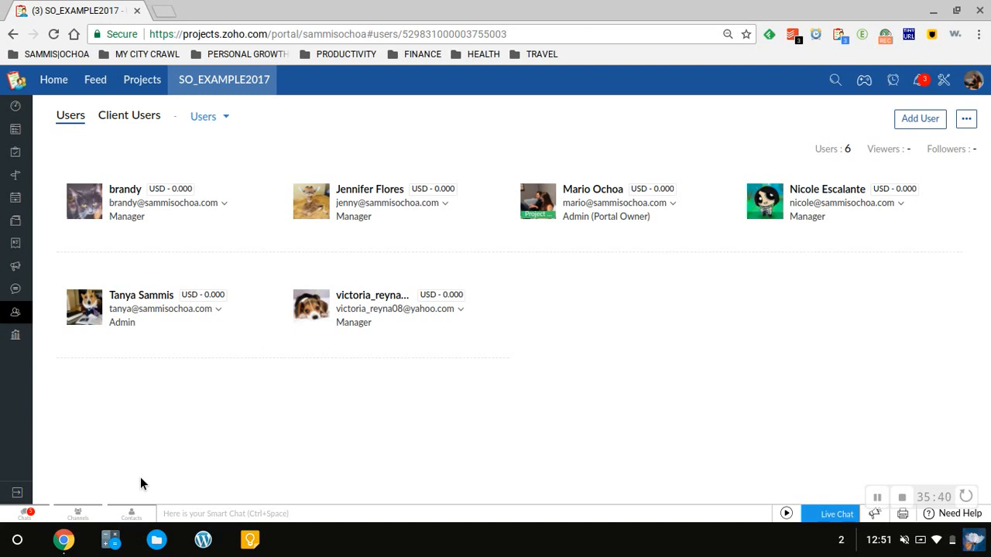
Step: Try out the new client company form with the name "test", review its contact and address fields, discard it and return to the project users
click(155, 124)
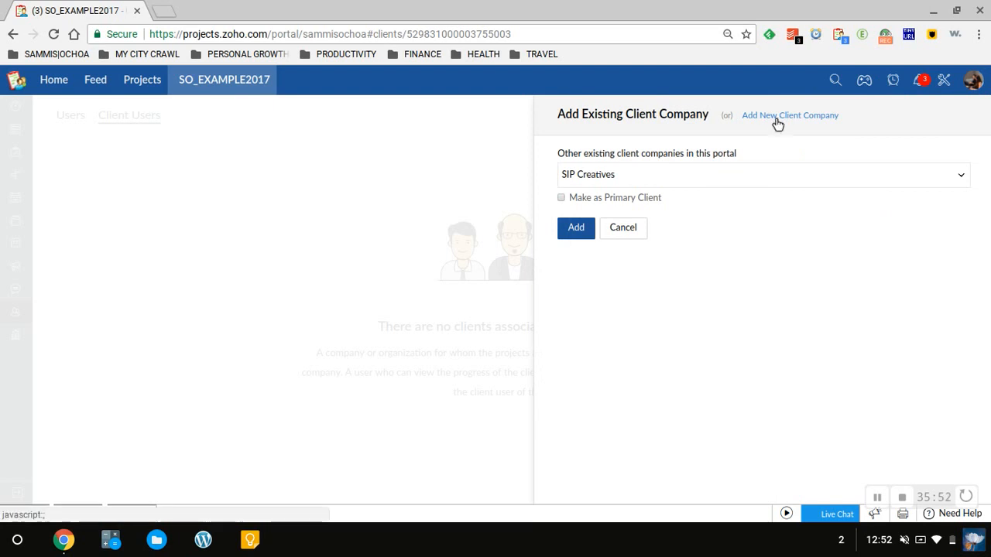
click(777, 118)
click(694, 175)
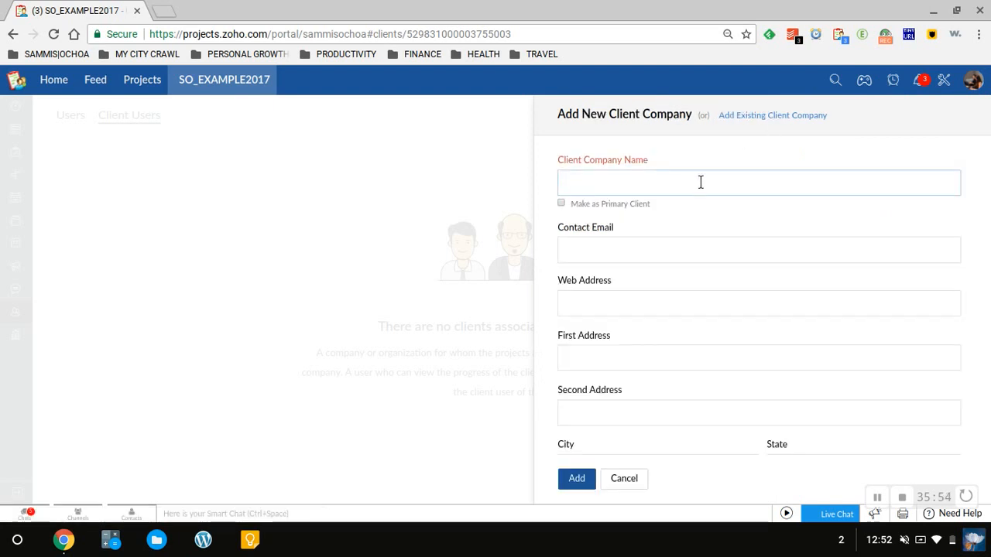
text(test)
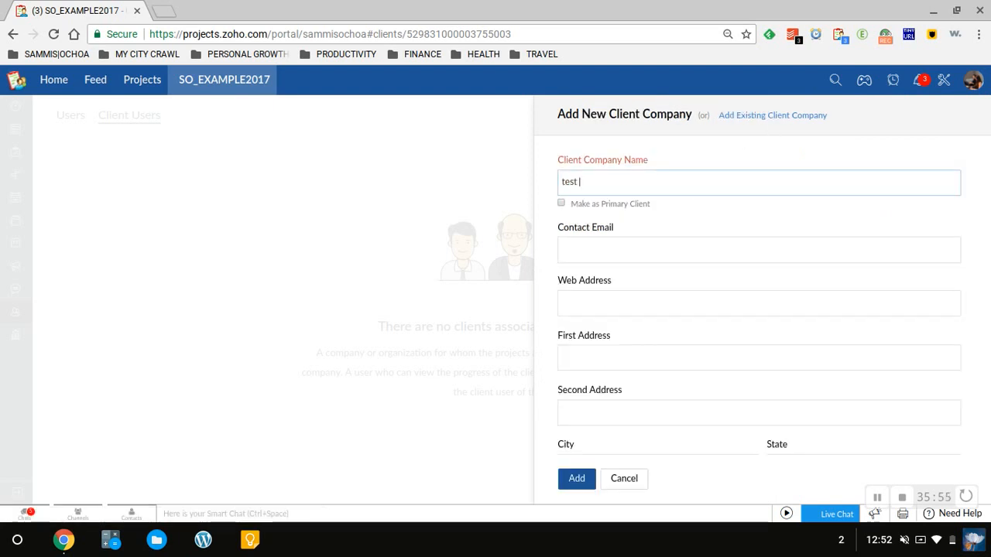
click(706, 259)
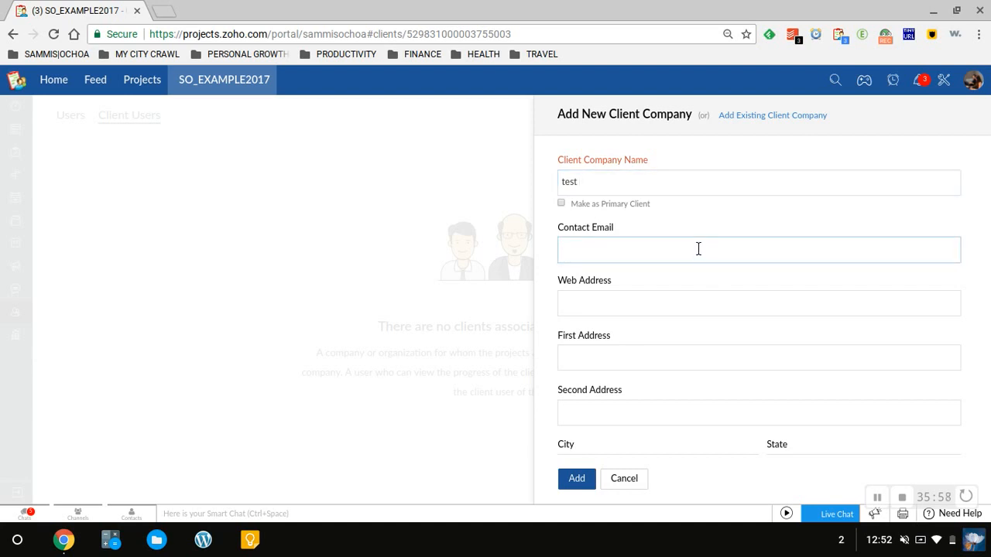
scroll(701, 277, down, 1)
scroll(698, 277, down, 2)
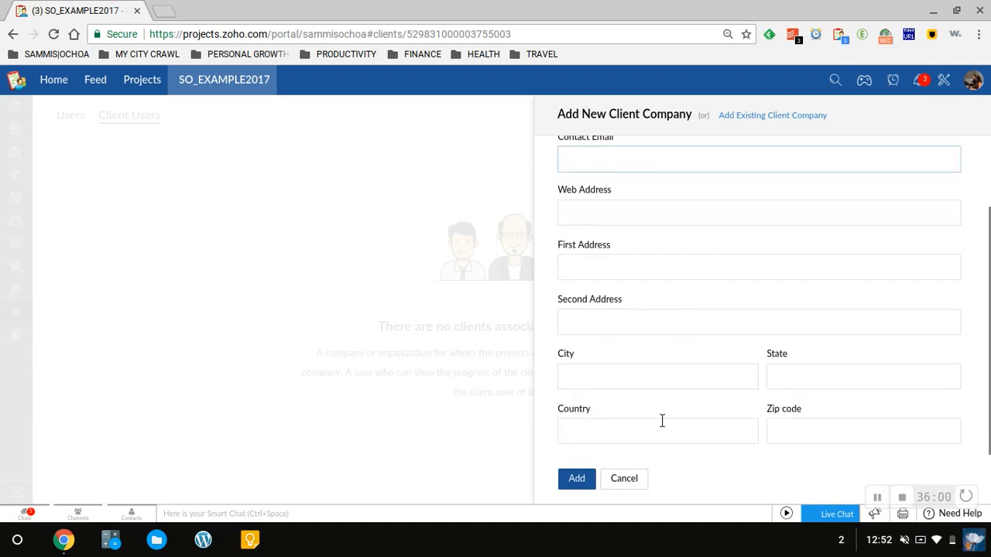
scroll(662, 417, up, 2)
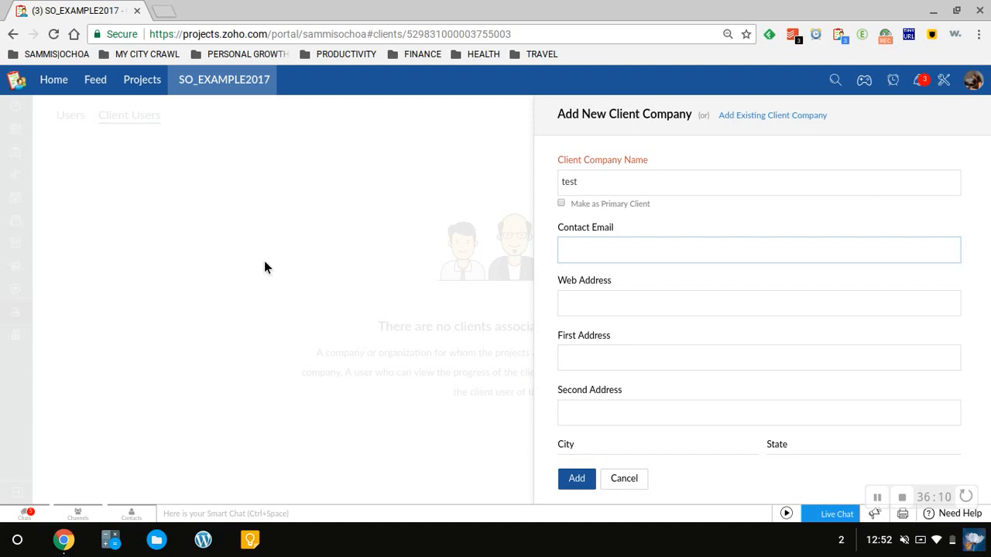
click(631, 478)
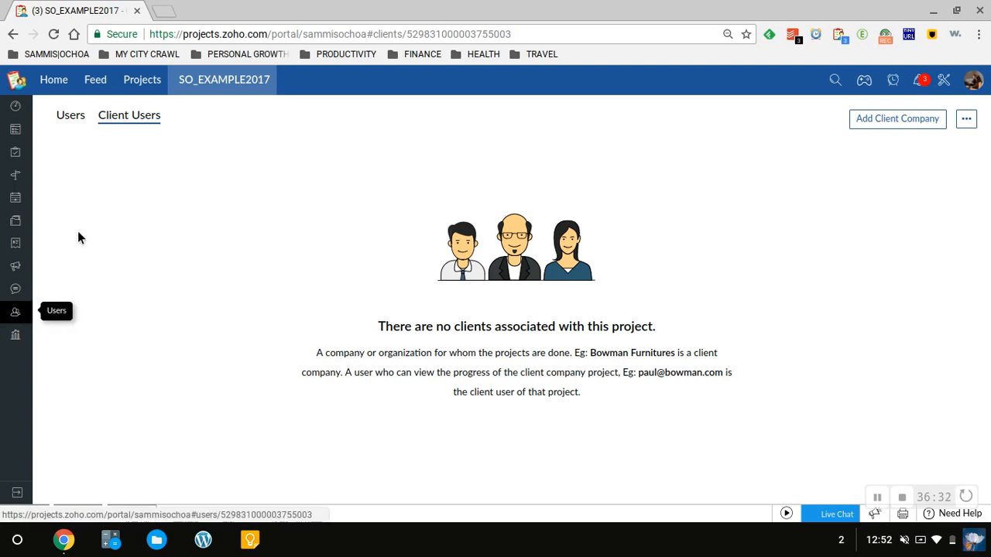
click(78, 123)
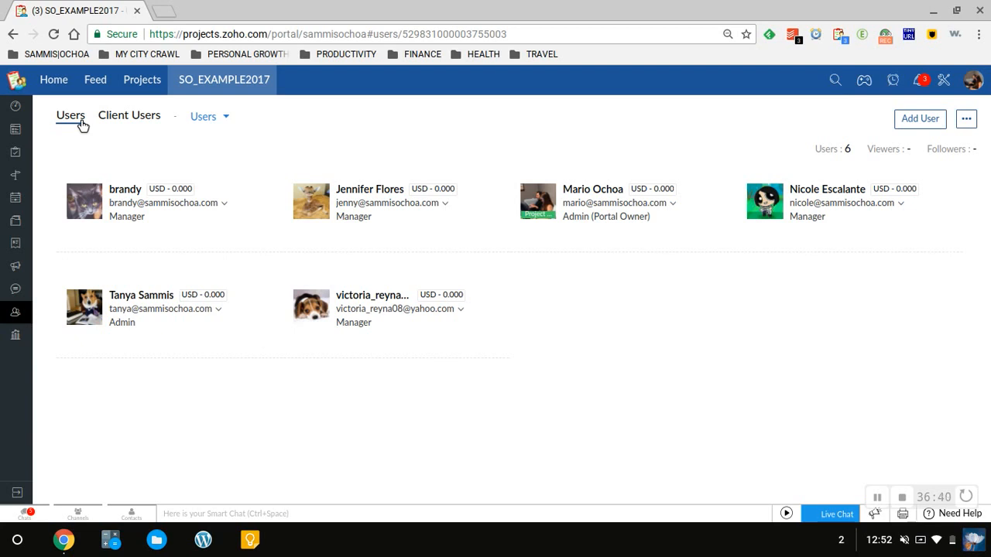
mouse_move(108, 203)
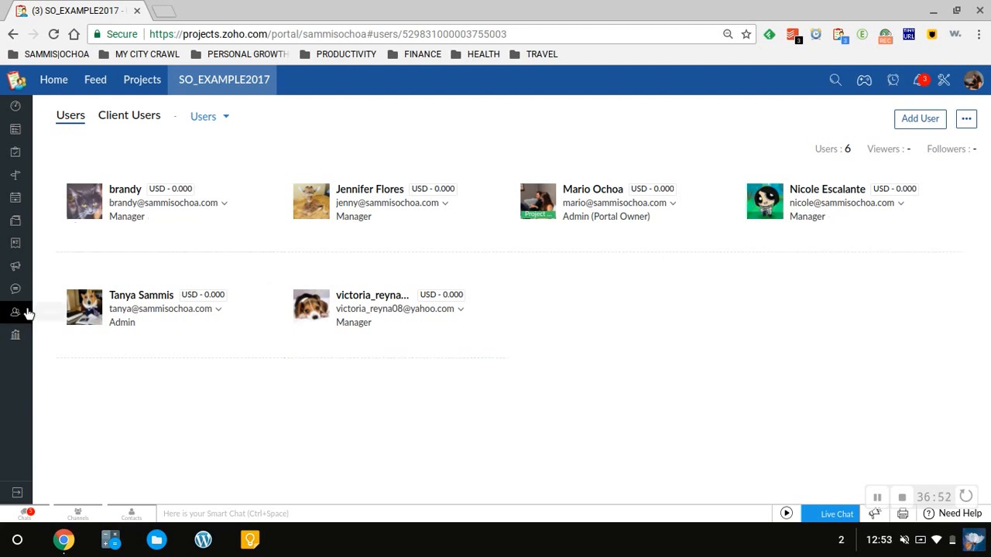
Step: Open the project's Gantt Chart report and check its print and PDF export options
click(14, 345)
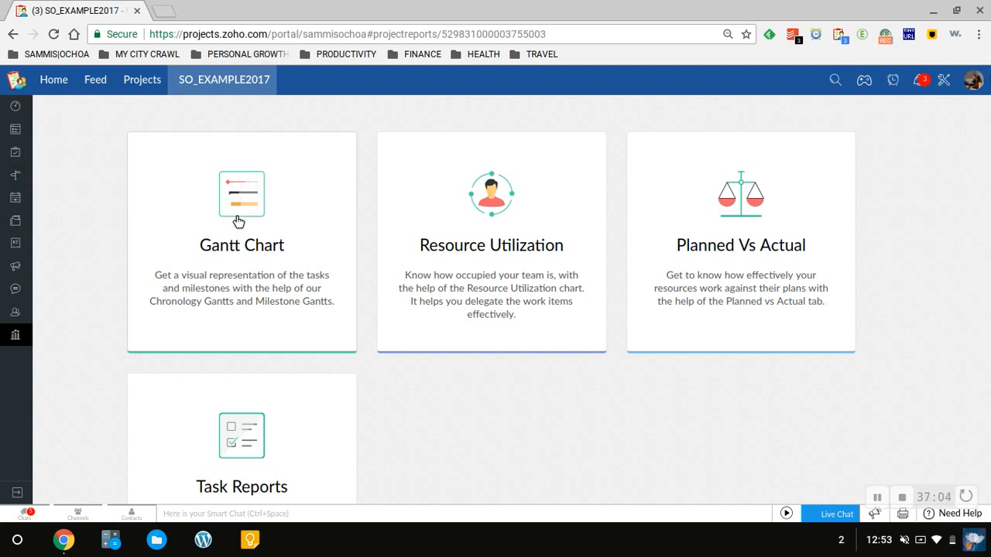
click(216, 272)
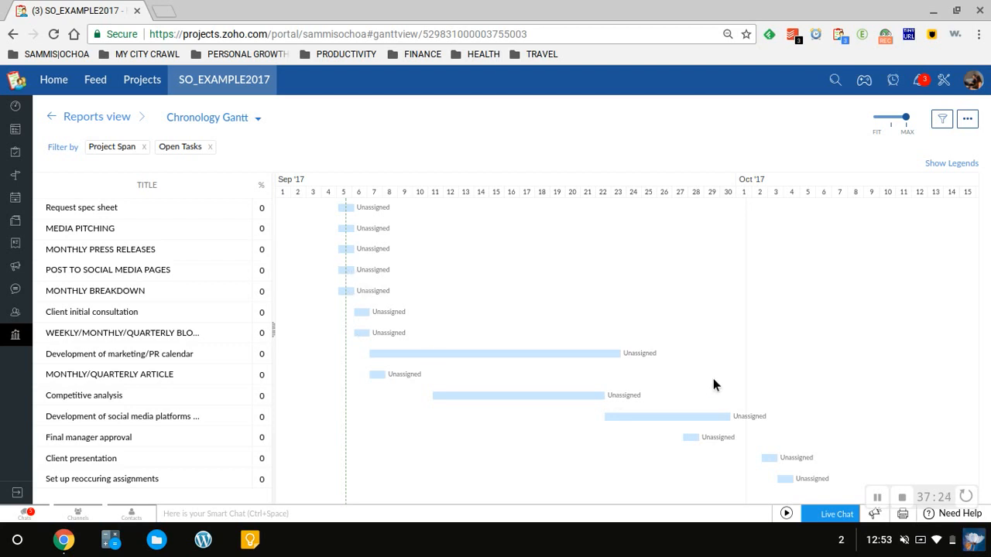
click(971, 122)
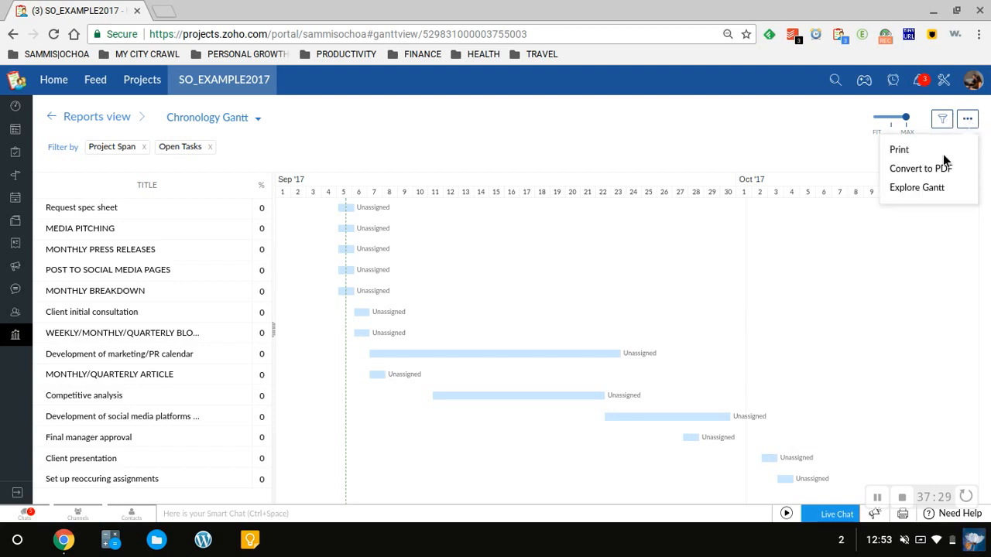
mouse_move(938, 175)
Step: Try extending the POST TO SOCIAL MEDIA PAGES bar in the Gantt chart, and shorten it back to Sep 5
mouse_move(352, 270)
drag(354, 269, 605, 272)
drag(419, 273, 352, 268)
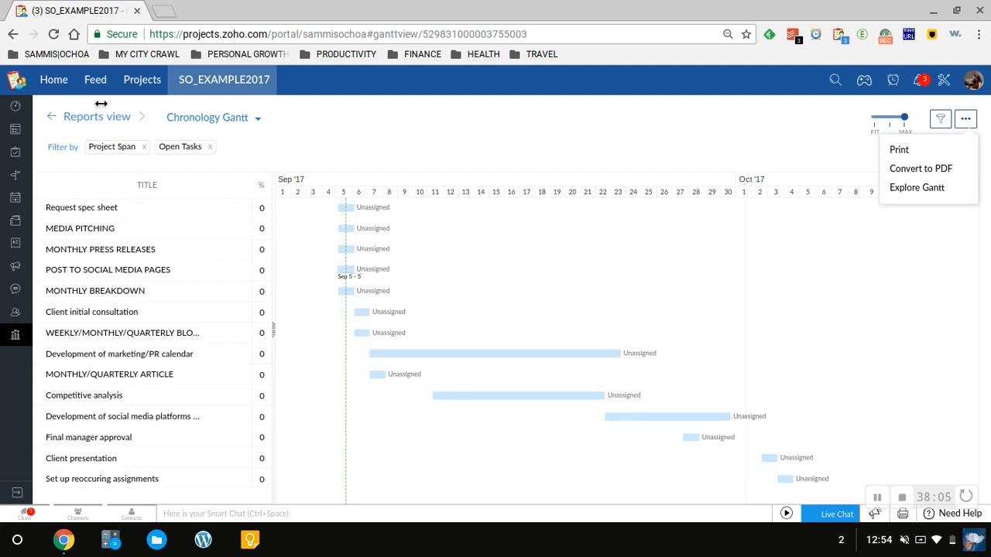
Step: Return to the reports overview and review the available project report types
click(68, 122)
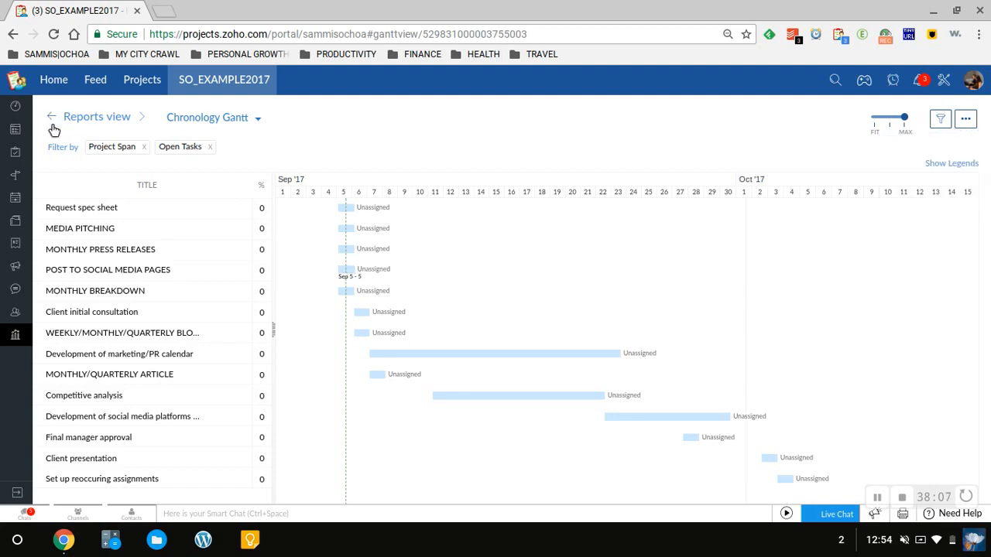
click(52, 118)
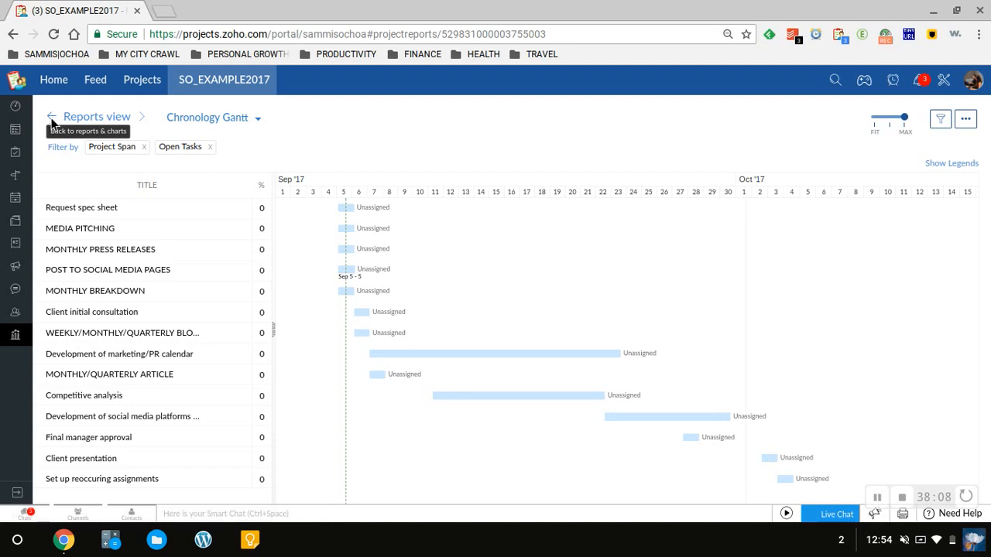
scroll(437, 246, down, 1)
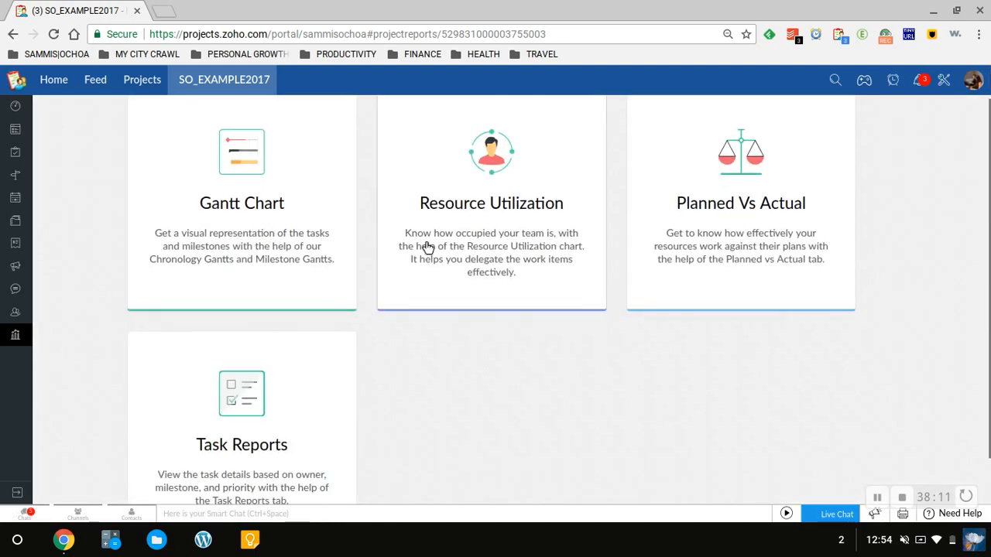
scroll(418, 259, up, 1)
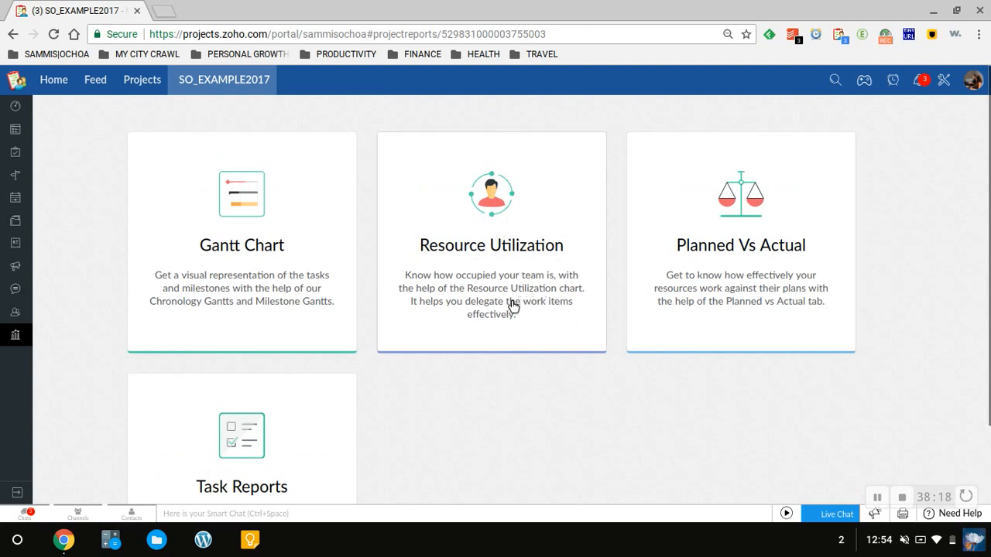
scroll(576, 283, down, 3)
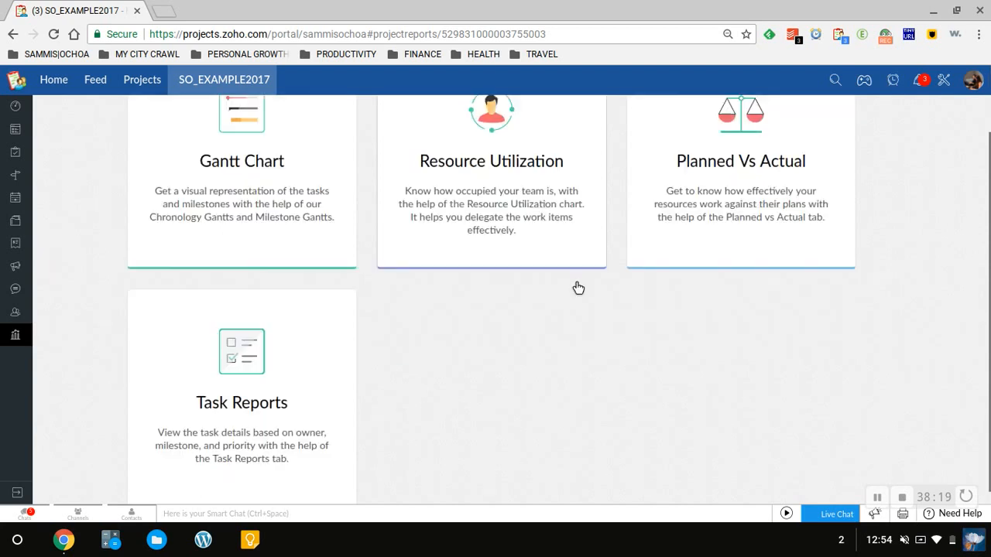
Step: Open Task Reports and examine the Status report, its chart type choices and the list of other reports
click(266, 352)
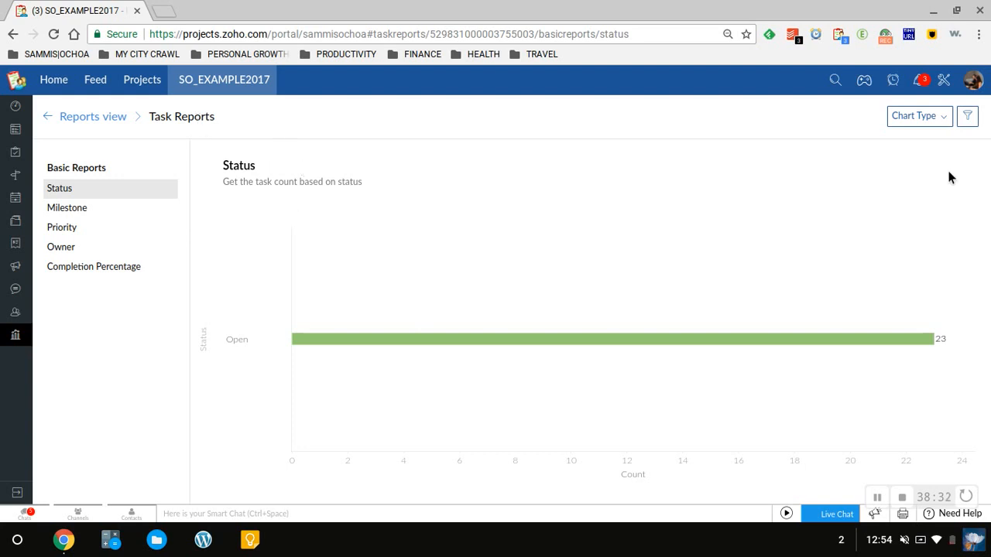
scroll(380, 355, down, 1)
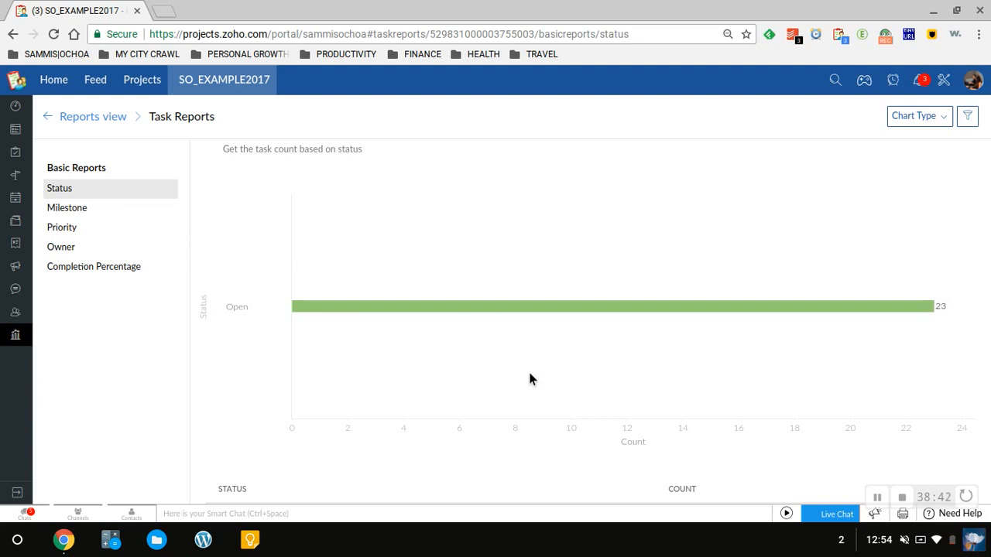
click(946, 123)
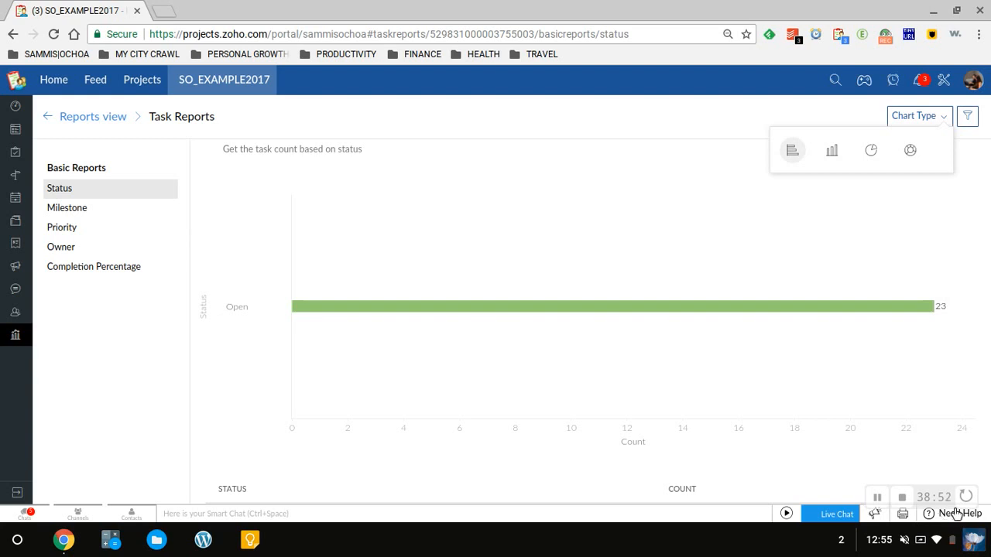
click(110, 121)
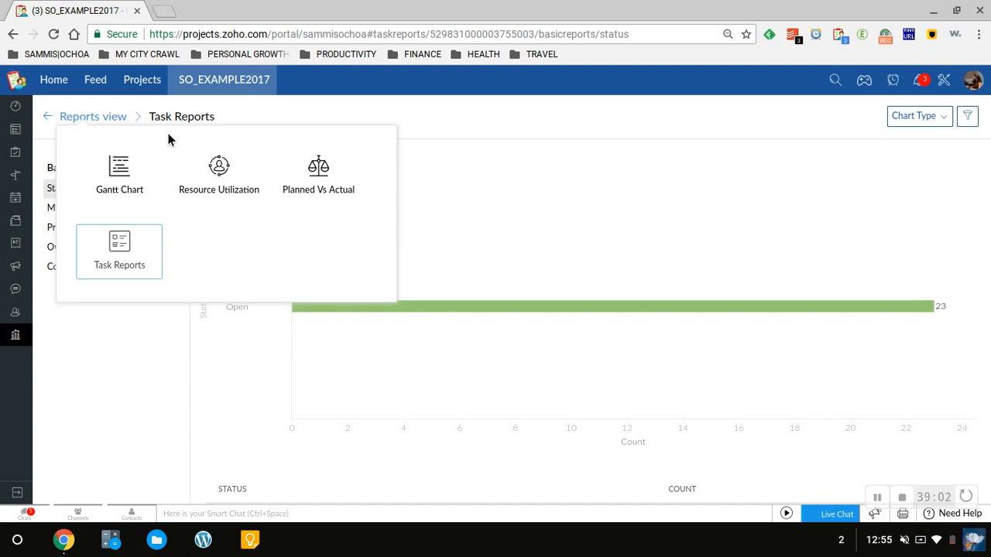
click(327, 114)
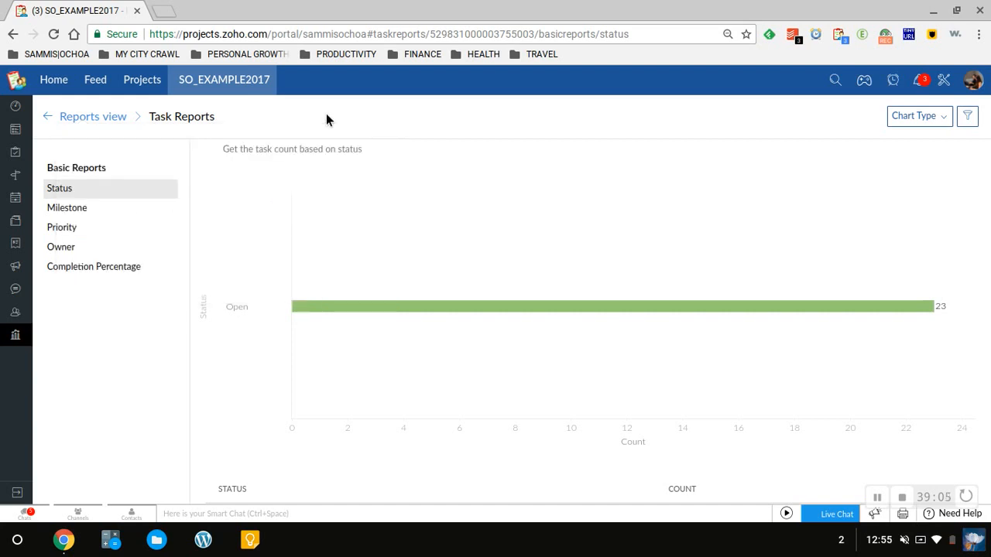
Step: Return to the project dashboard and select the SO_EXAMPLE2017 project in the Zoho Projects browser extension
click(18, 113)
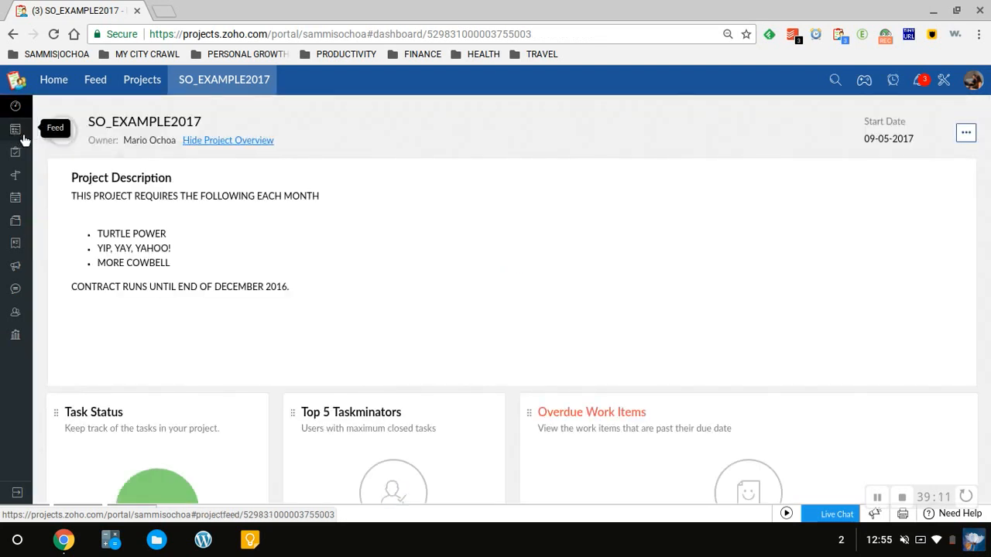
click(840, 37)
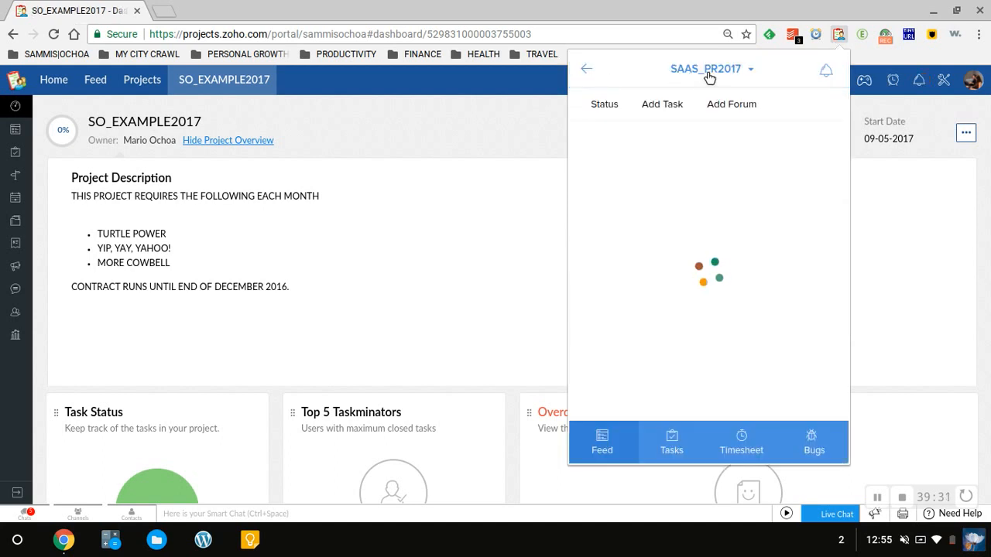
click(711, 73)
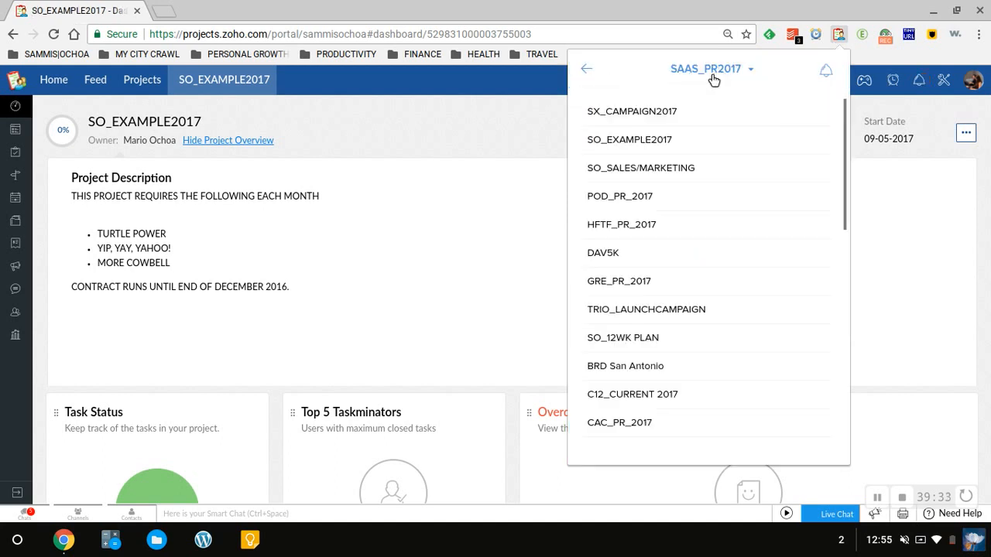
click(667, 140)
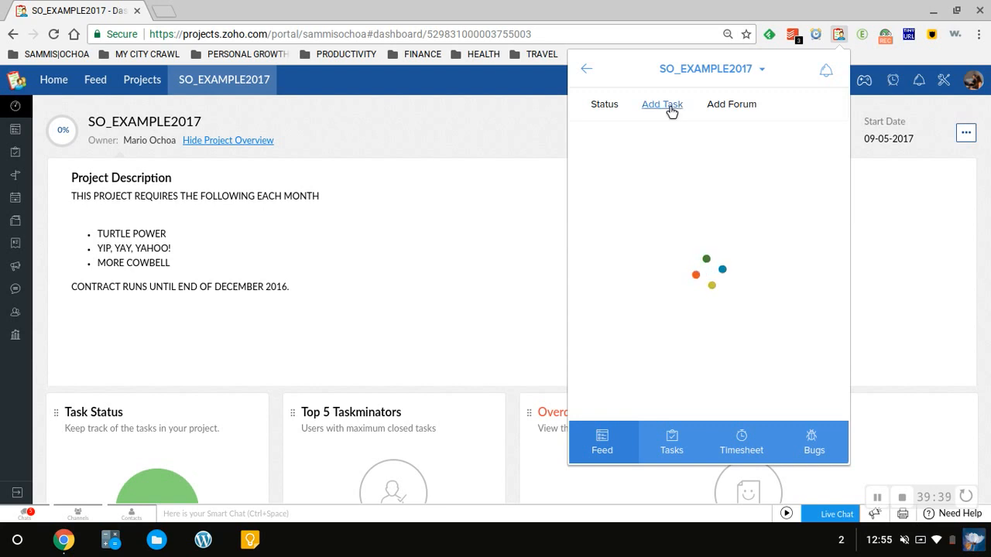
Step: Start a new task for the project in the extension and name it as a check on a person's heart rate
click(670, 109)
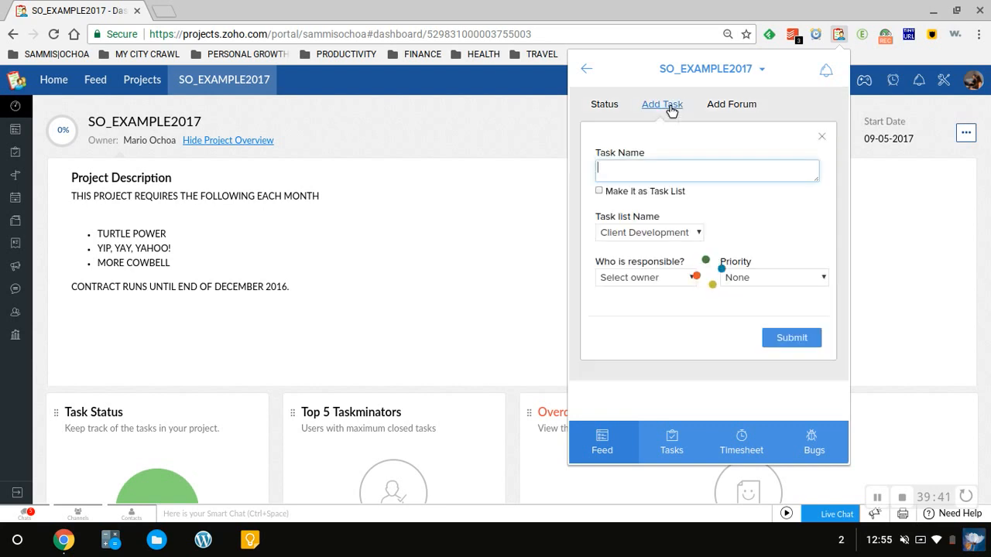
text(c)
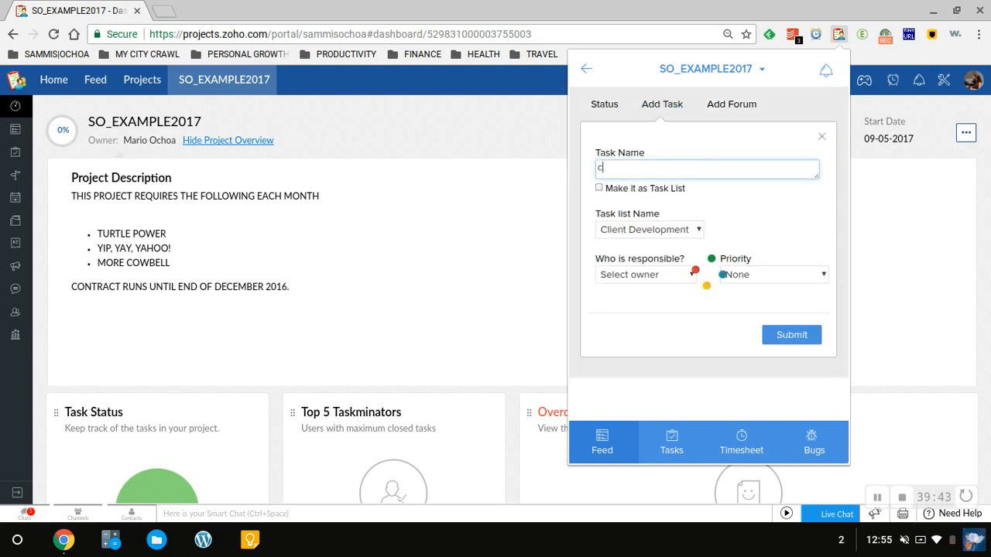
text(ycle)
key(ctrl+BackSpace)
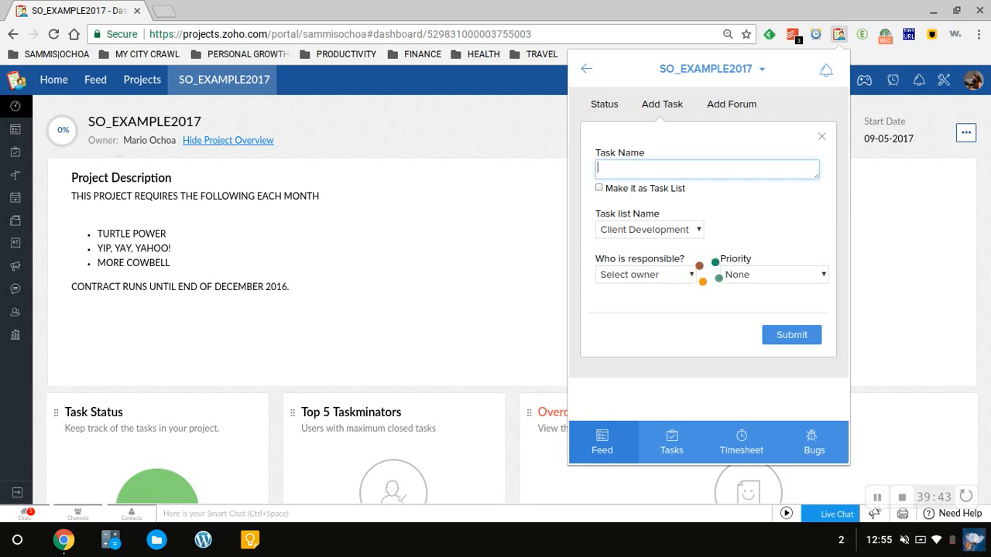
text(check on )
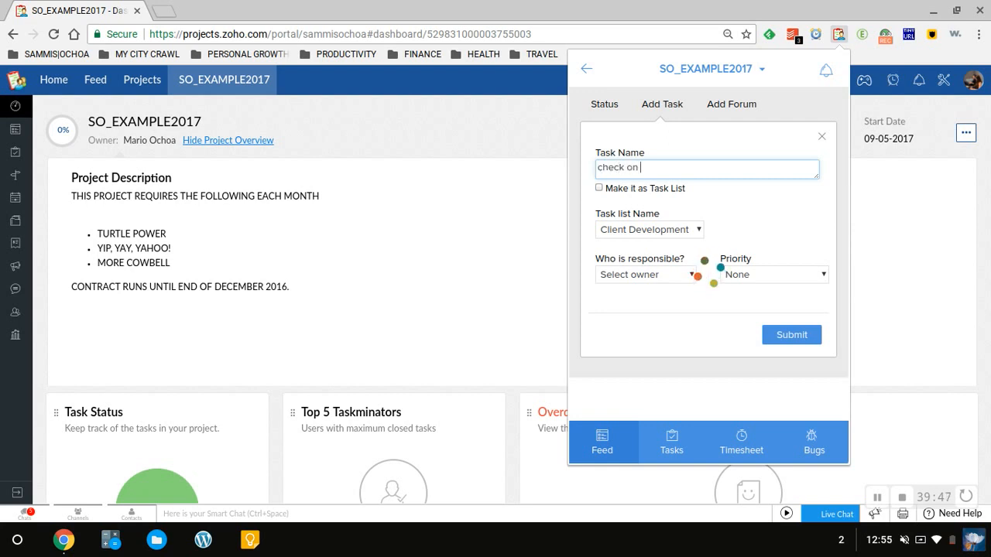
text(jenny's he)
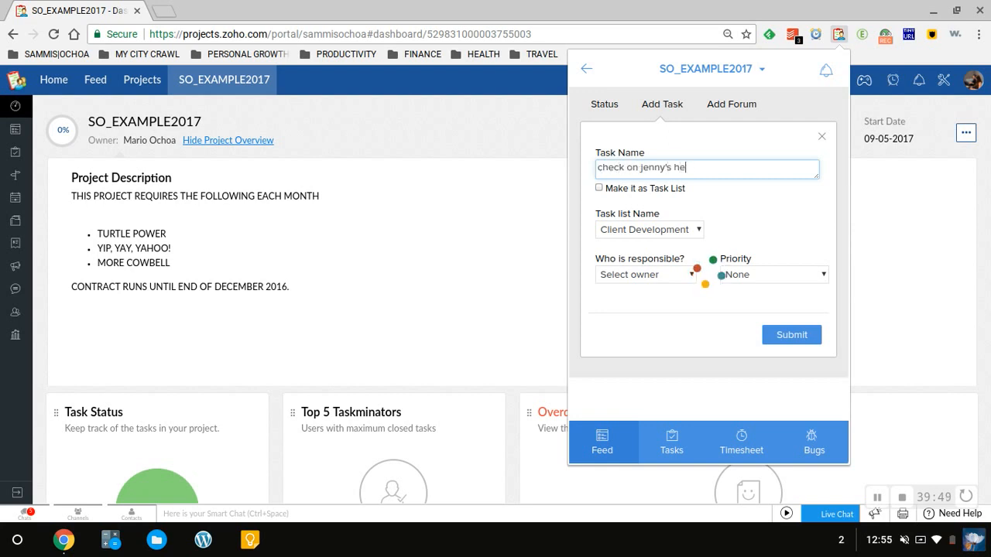
text(art rate)
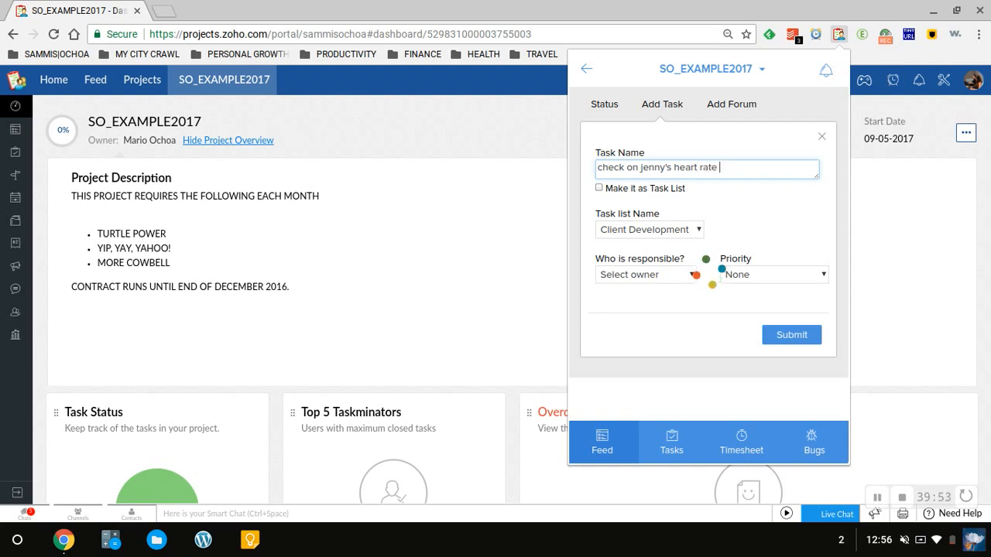
Step: Put the task in the COMMUNITY PROGRAMMING list with the project owner responsible and High priority, submit it, and leave the extension
click(666, 231)
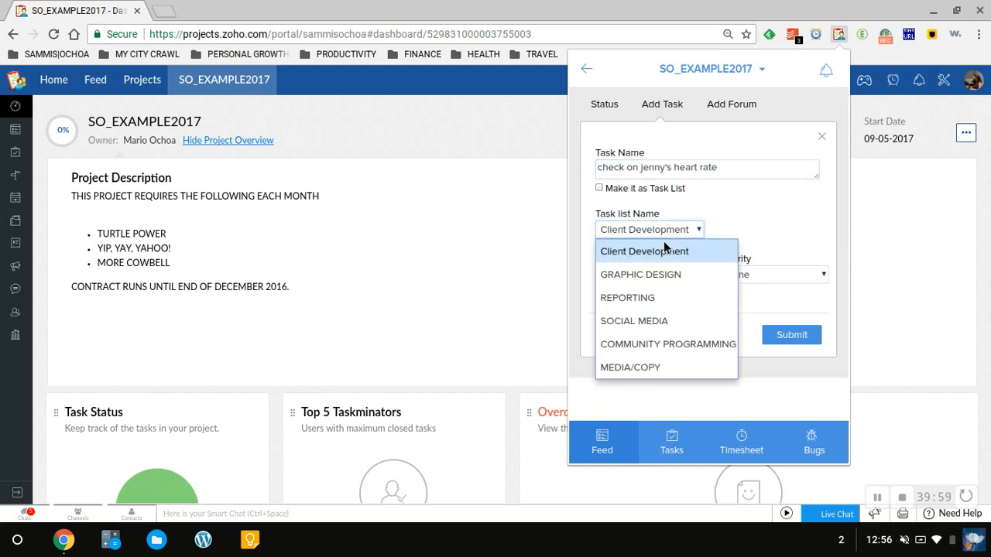
click(643, 345)
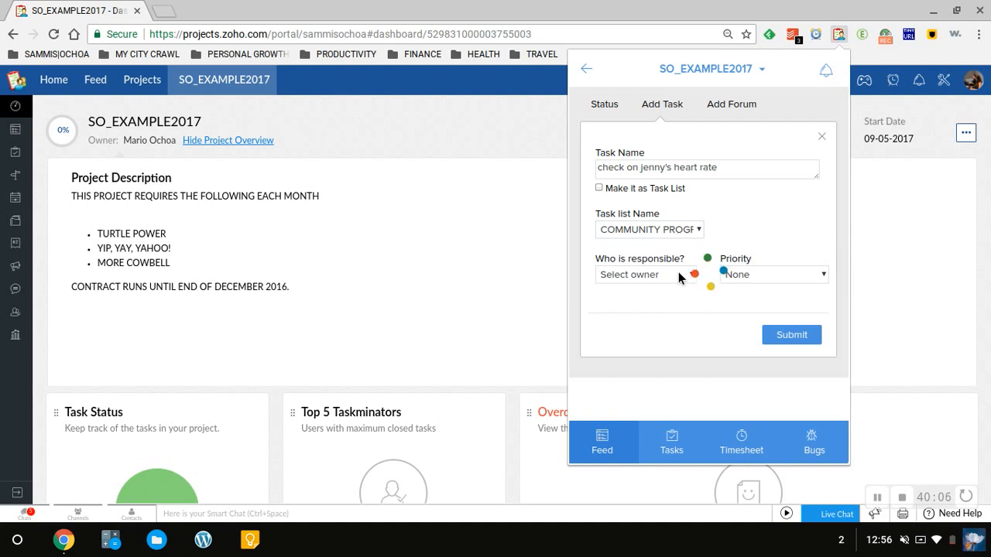
click(637, 275)
click(637, 275)
click(638, 277)
click(633, 320)
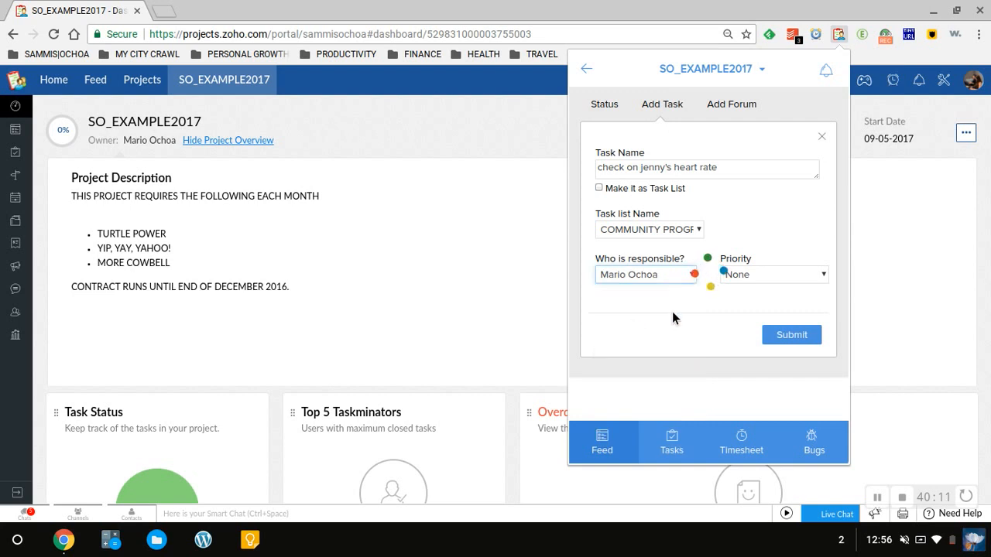
click(770, 275)
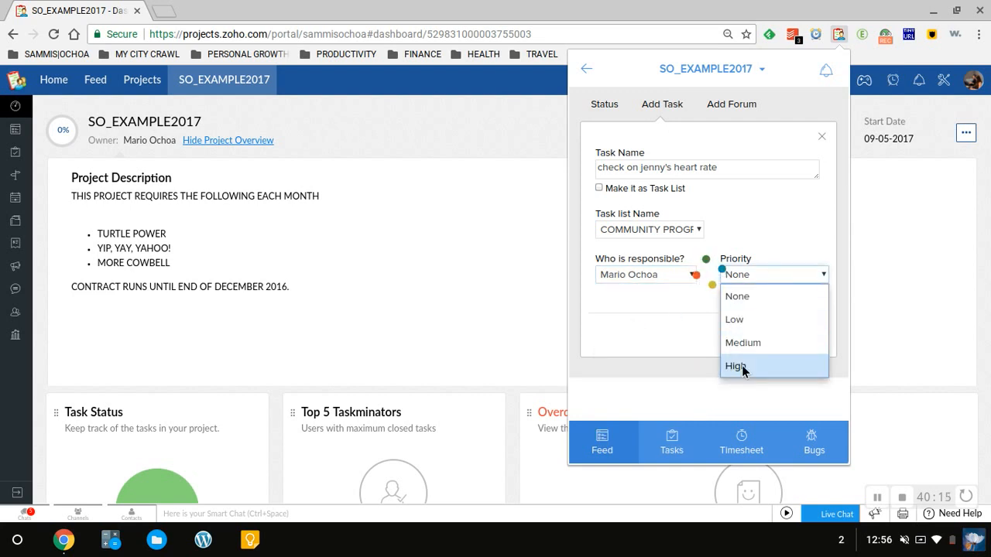
click(741, 365)
click(791, 335)
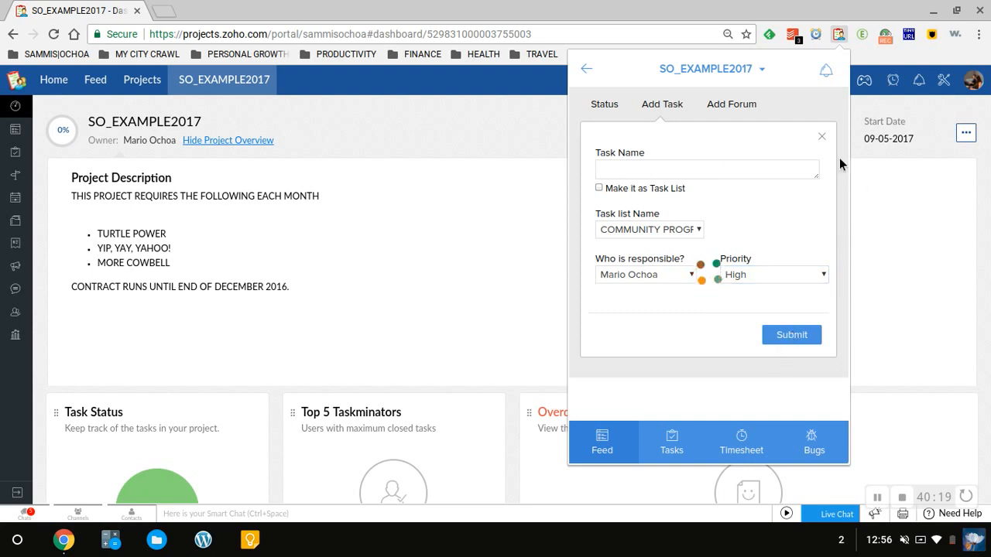
click(822, 139)
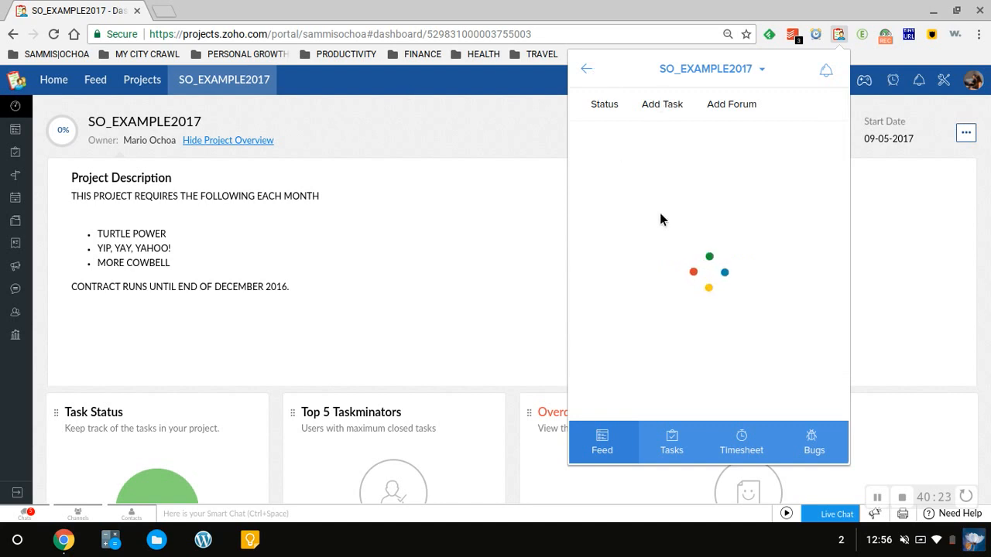
click(587, 70)
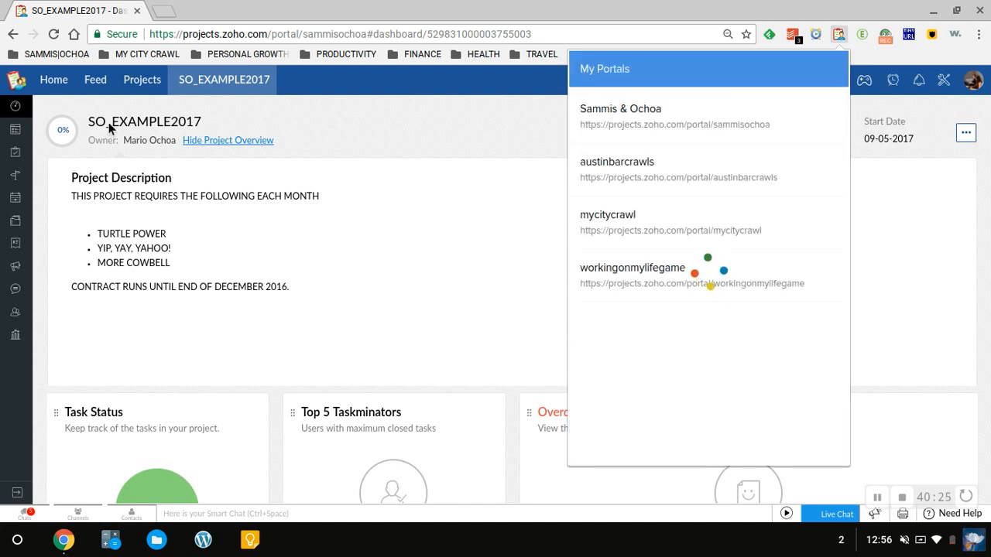
click(694, 4)
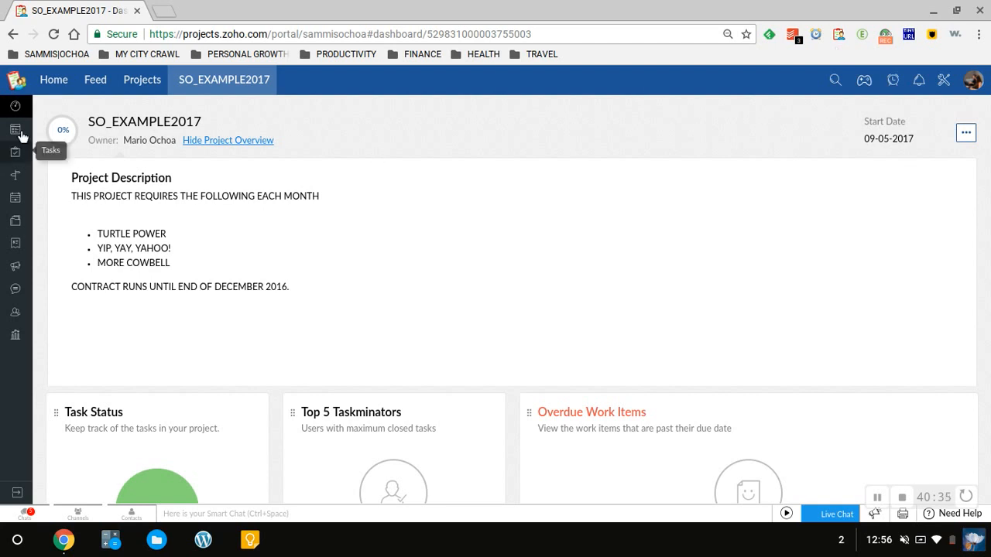
Step: Open the project's tasks in Kanban view by priority and look through the cards without a priority
click(15, 153)
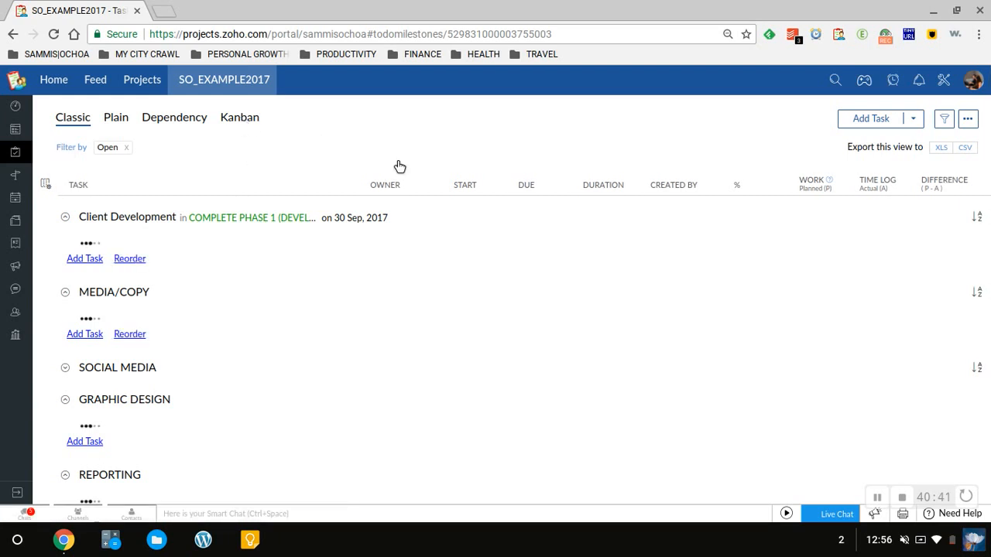
click(253, 124)
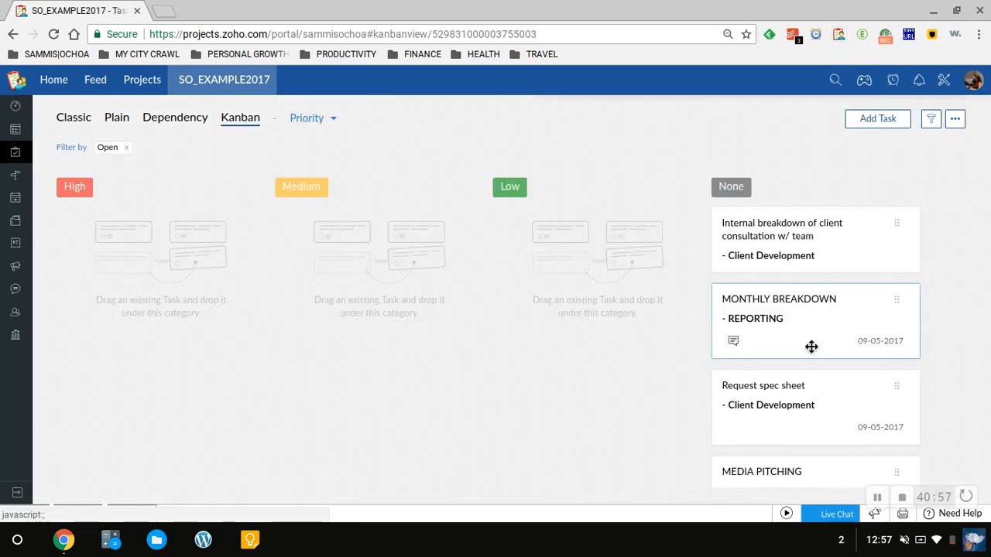
scroll(825, 333, down, 5)
scroll(840, 340, down, 10)
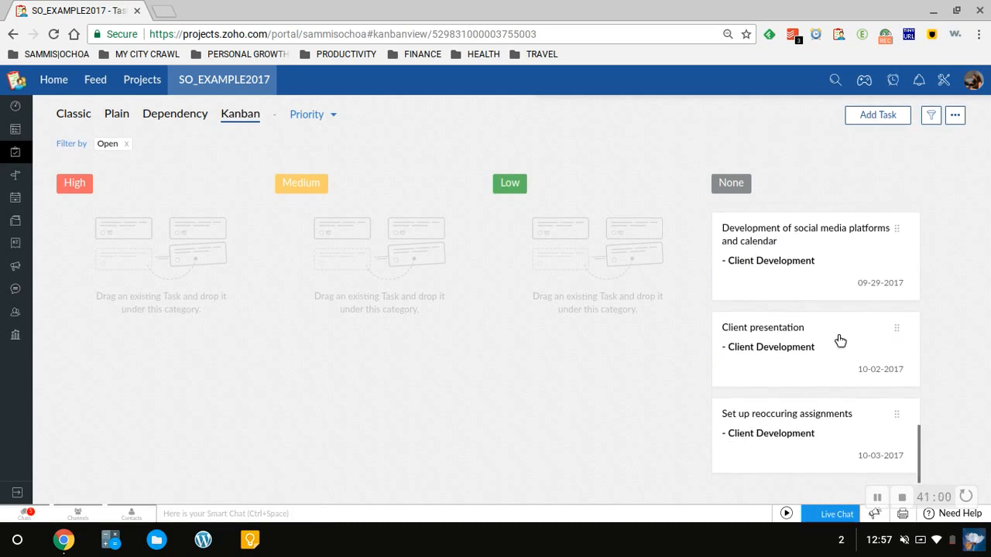
scroll(836, 345, up, 10)
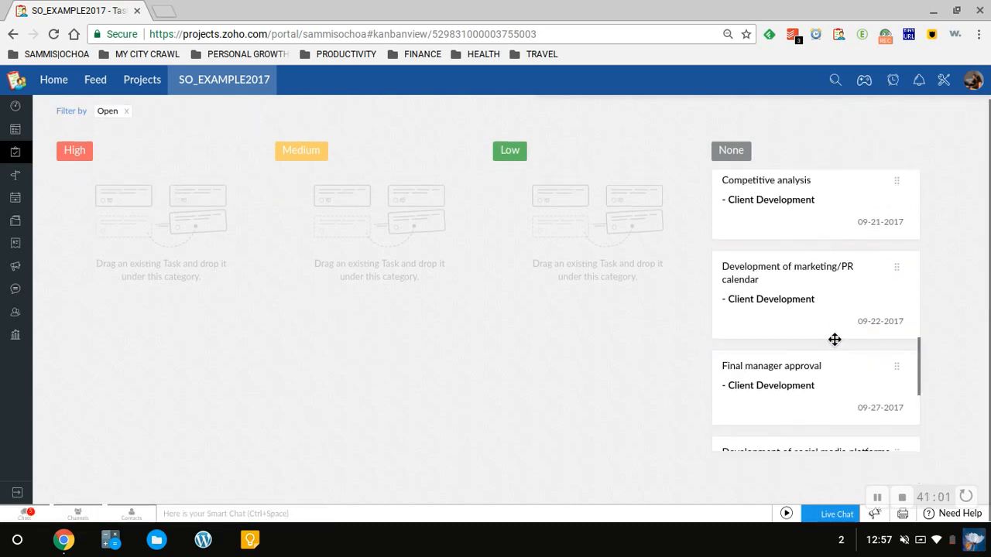
scroll(832, 341, up, 5)
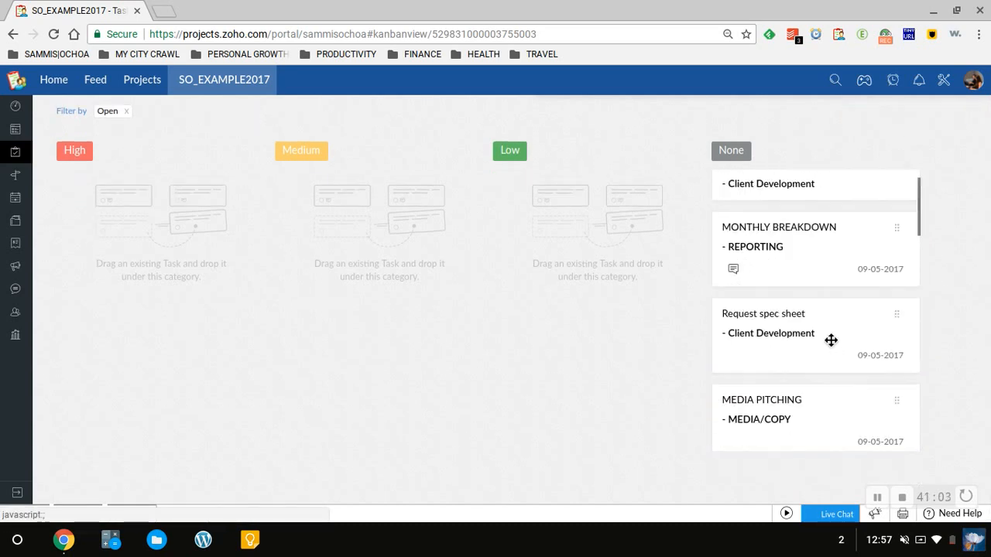
scroll(385, 289, up, 1)
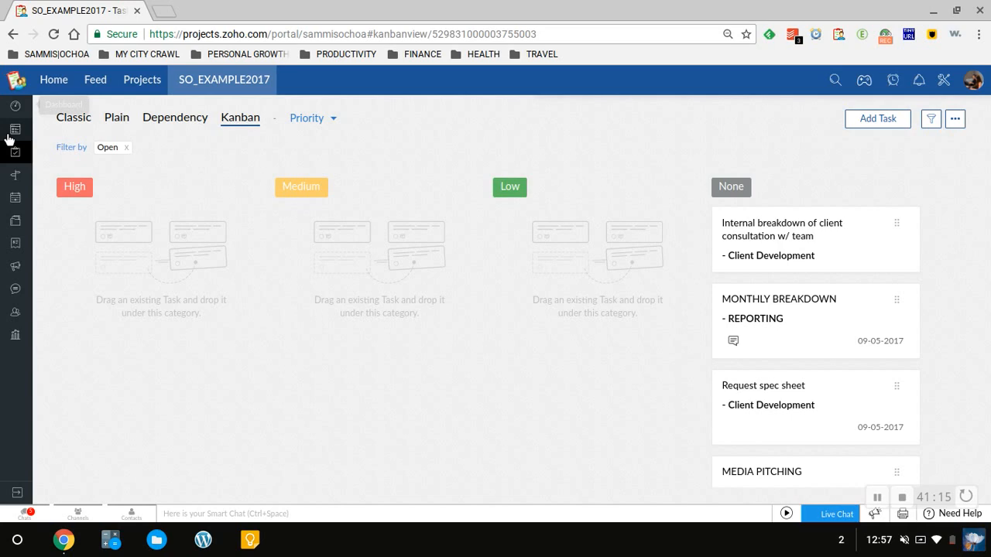
Step: Open TEST 2017.docx from the project documents and view its Review and Distribute modes
click(19, 232)
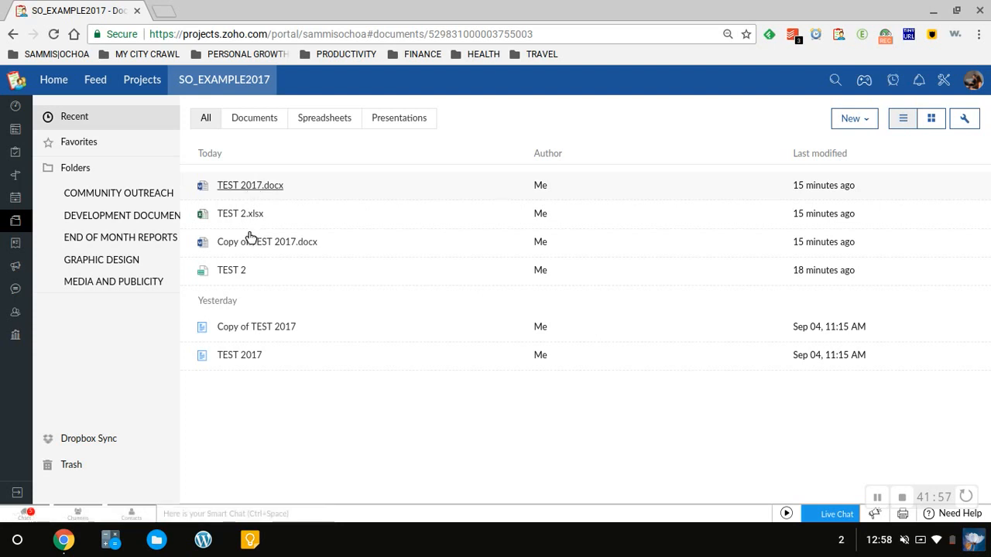
click(261, 183)
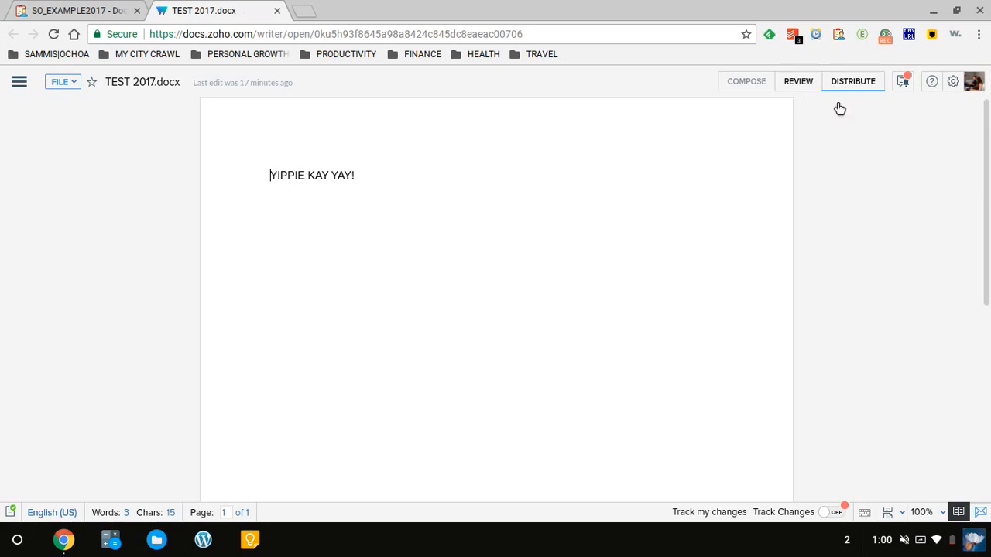
click(819, 82)
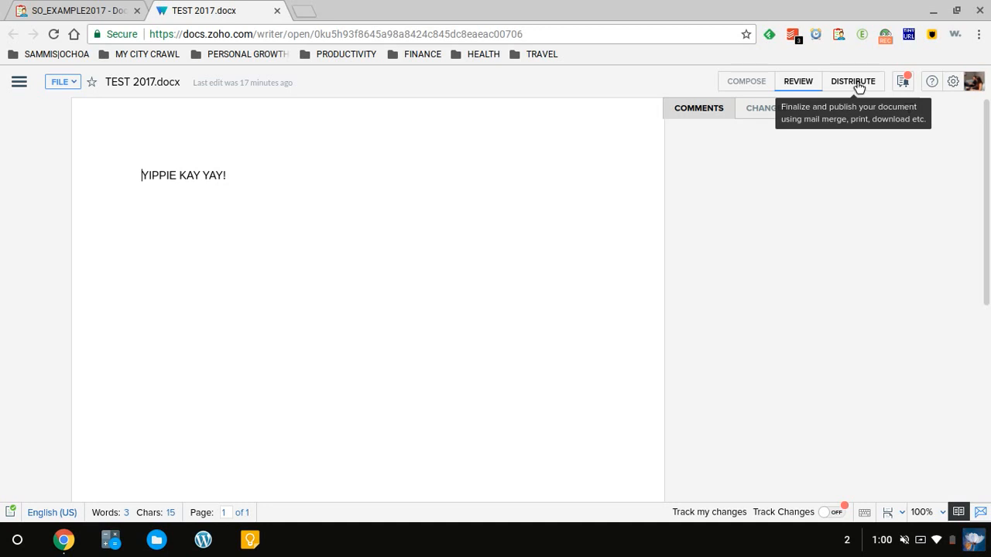
click(854, 83)
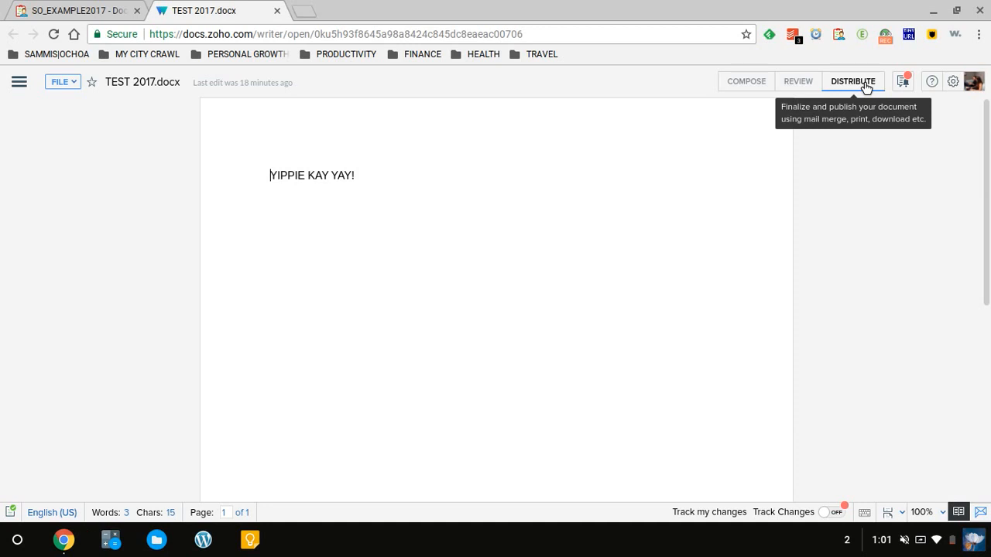
Step: Append "tt" after YIPPIE KAY YAY! in Compose mode, switch to Distribute mode, and close the document
click(746, 85)
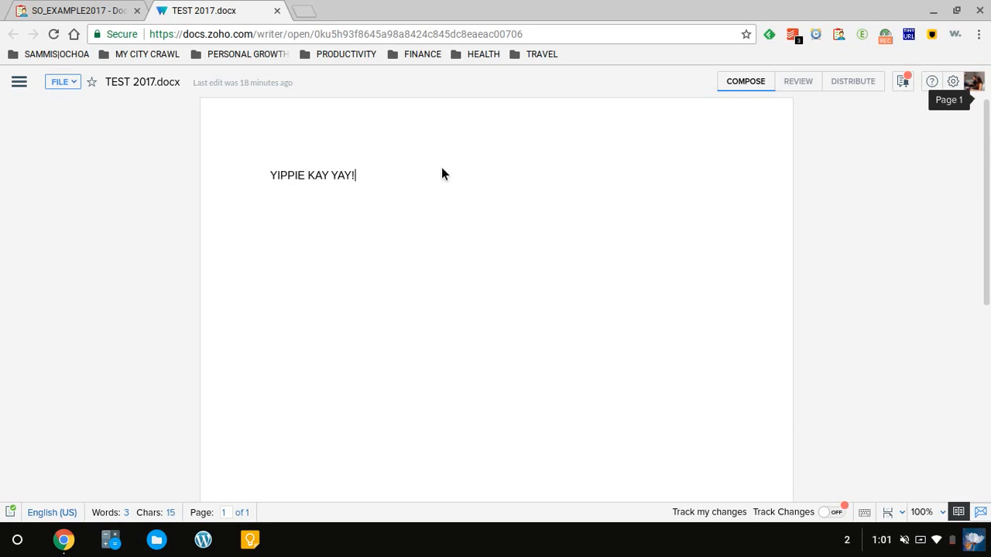
text(tt)
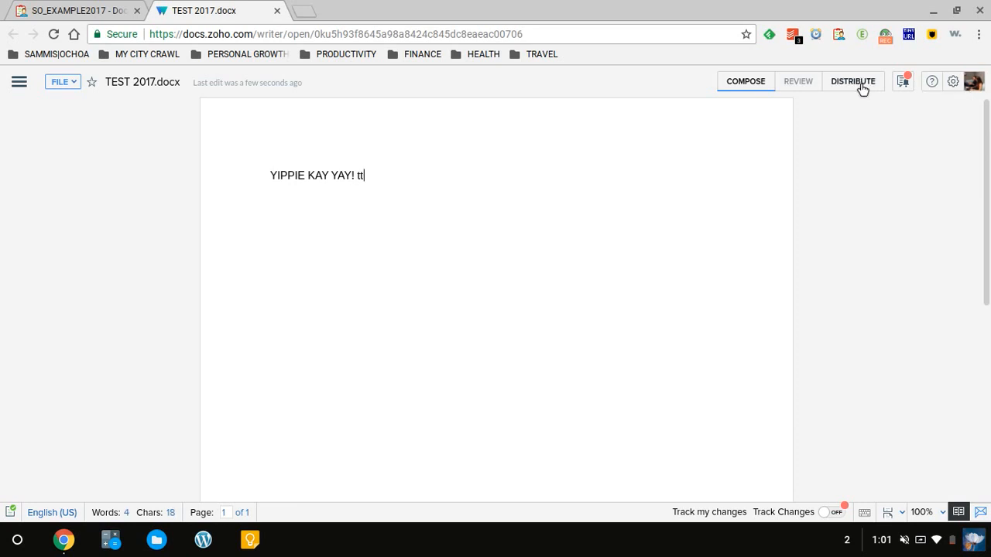
click(859, 83)
click(277, 11)
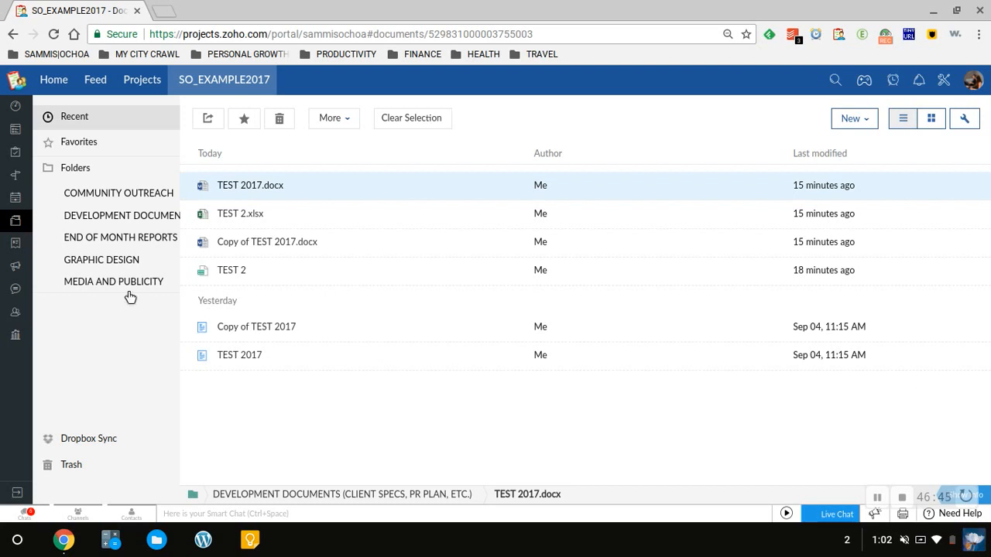
Step: Return to the project dashboard and review the project description and the task status widgets
click(17, 111)
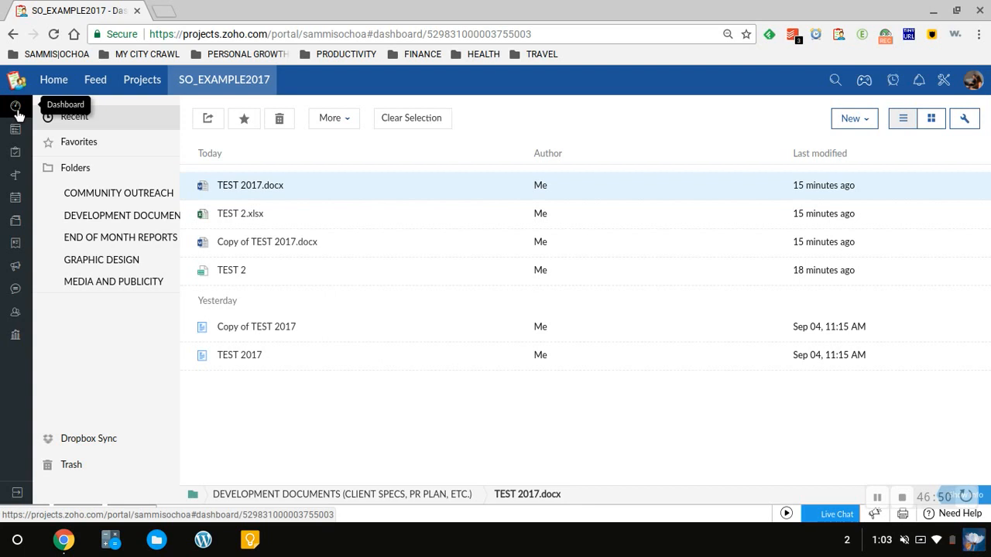
click(198, 142)
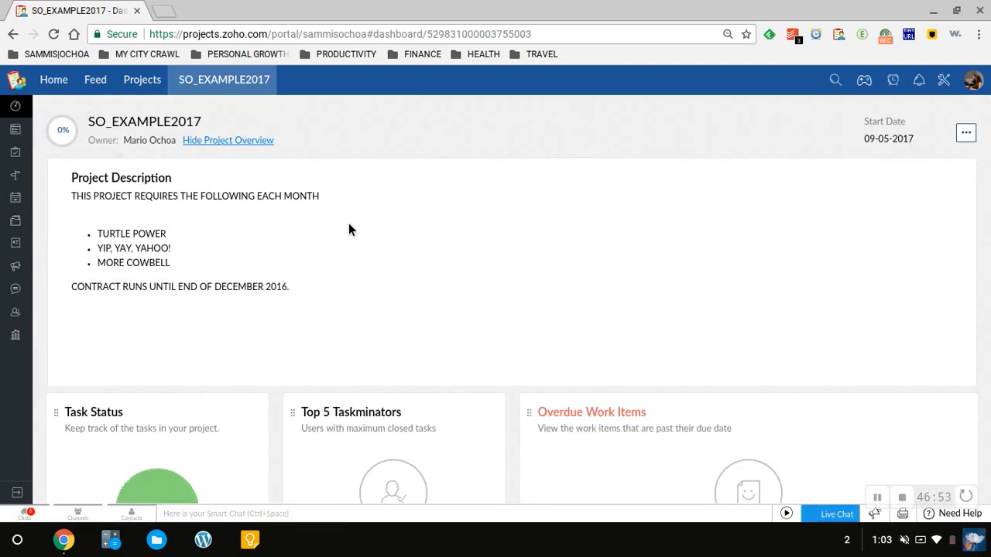
scroll(346, 222, down, 1)
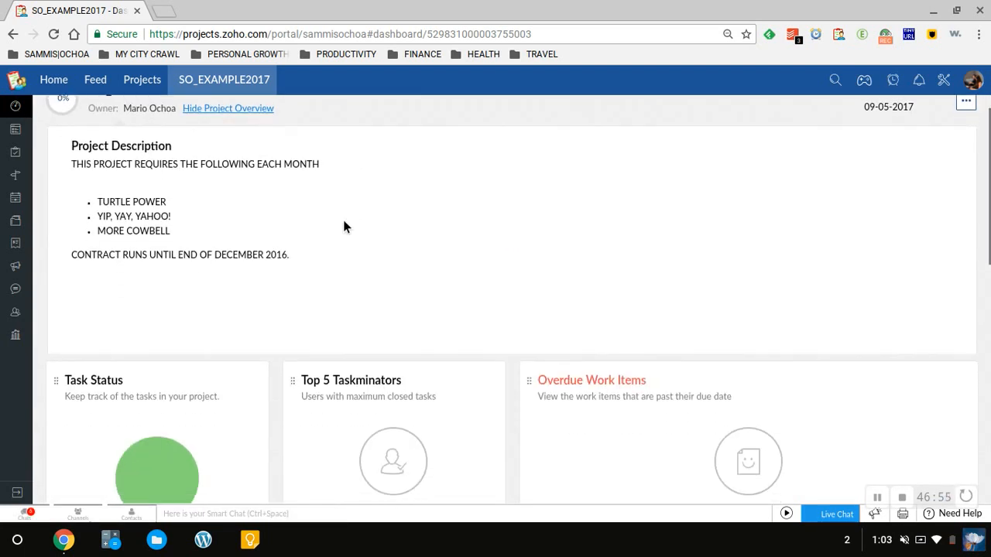
scroll(345, 227, down, 3)
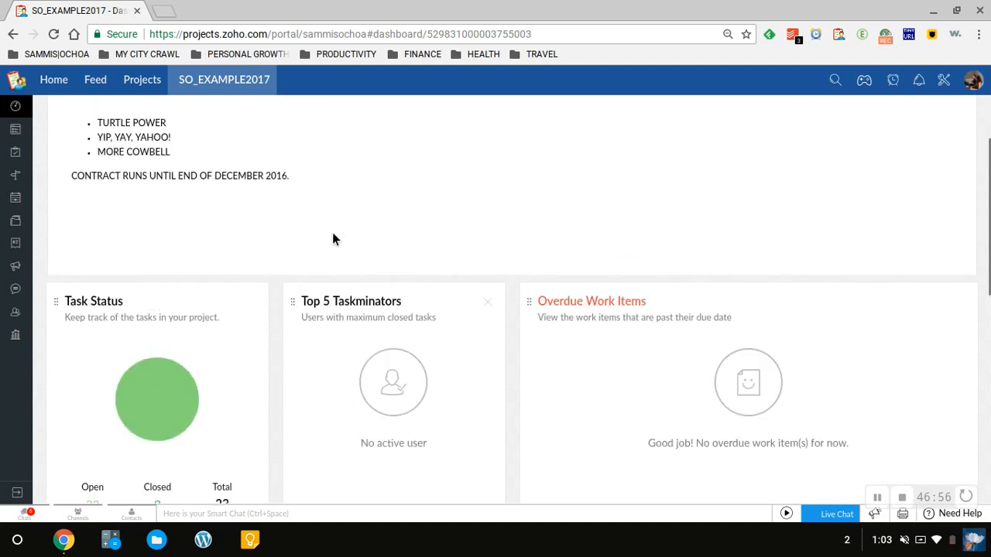
Step: Open the portal's Home page and look through the overdue tasks in the Tasks for My Team widget
scroll(119, 139, up, 4)
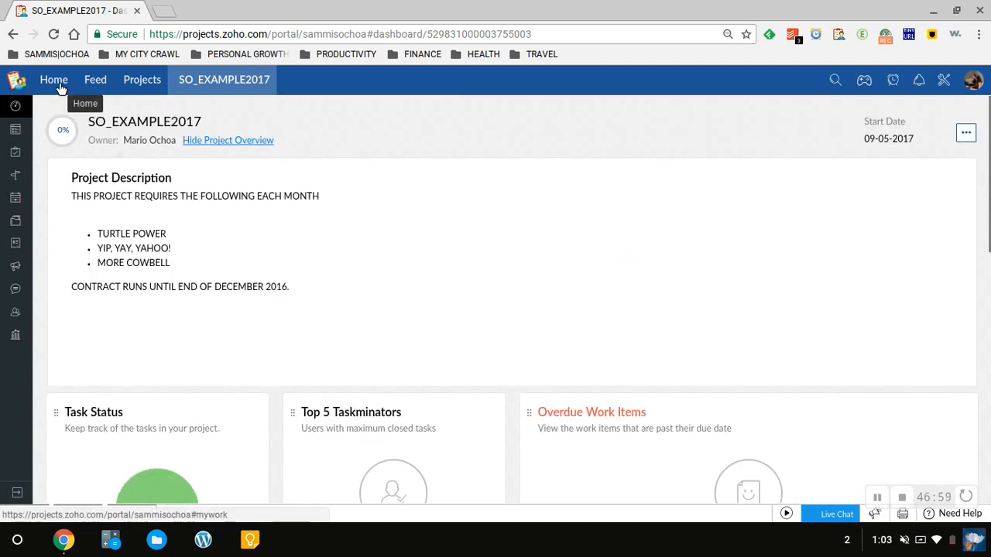
click(60, 88)
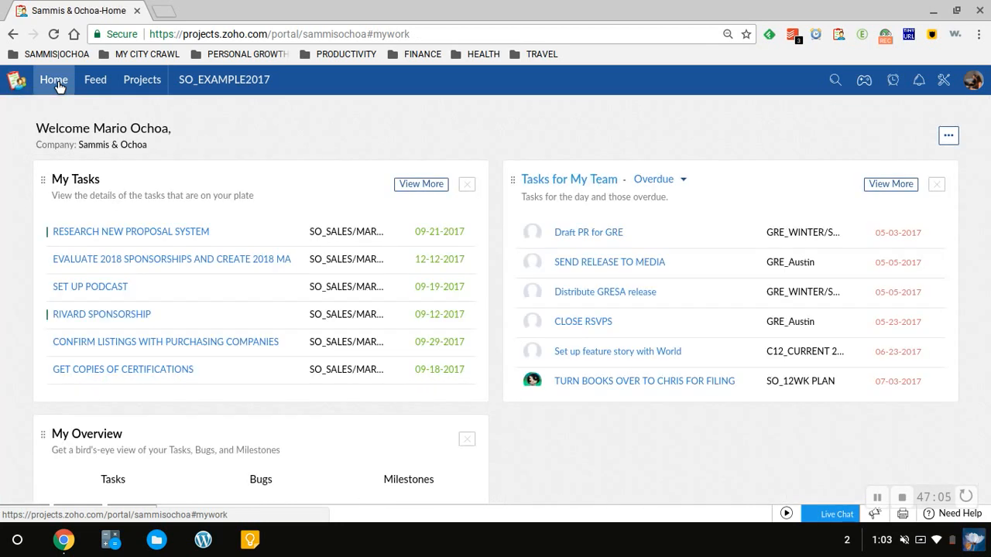
scroll(579, 290, down, 1)
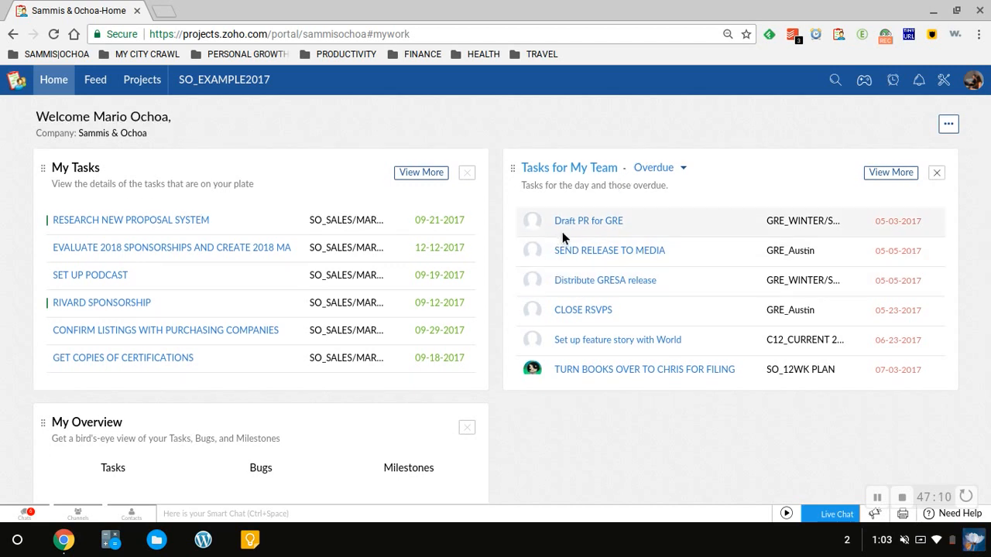
click(628, 172)
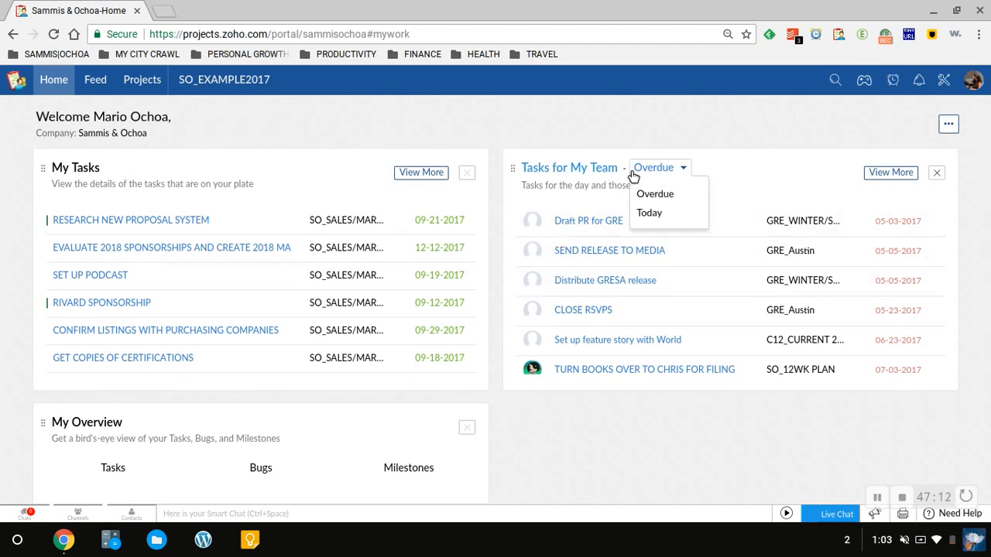
click(627, 169)
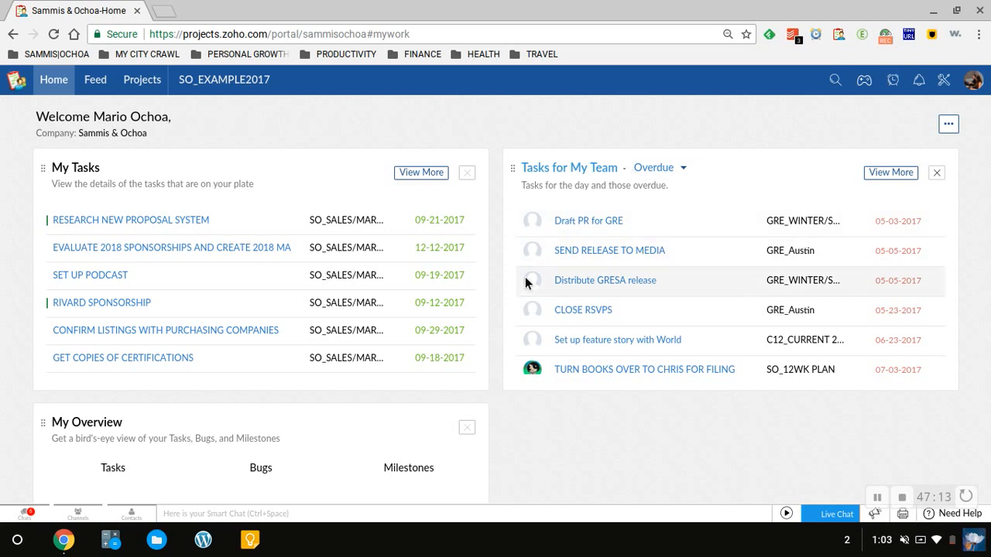
scroll(674, 240, down, 1)
scroll(642, 246, up, 1)
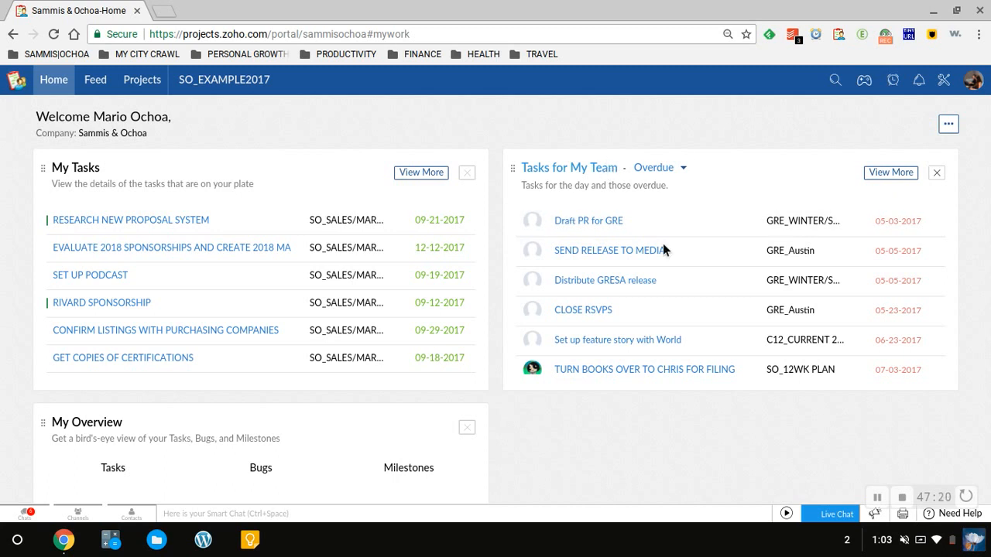
scroll(749, 262, down, 1)
scroll(742, 270, down, 2)
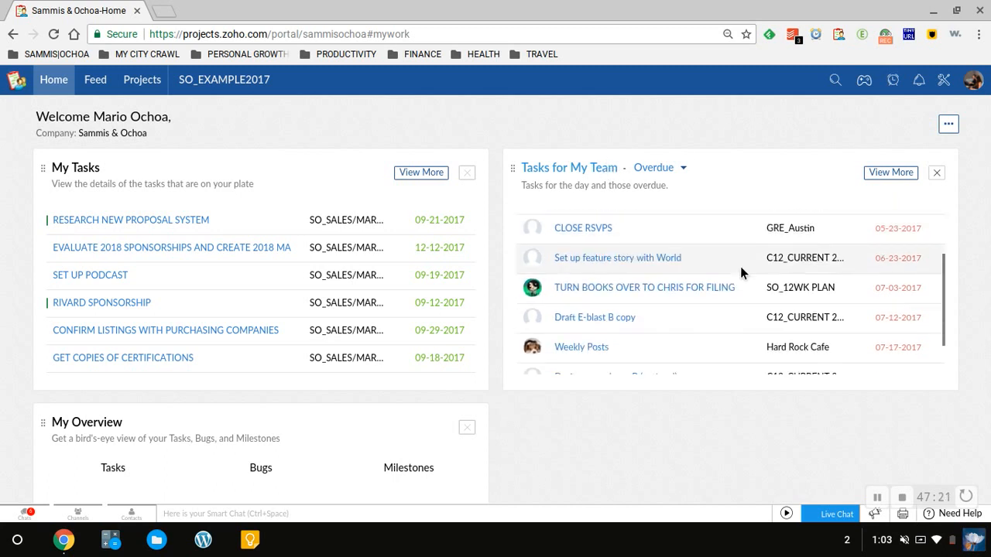
scroll(737, 278, up, 1)
scroll(737, 277, up, 4)
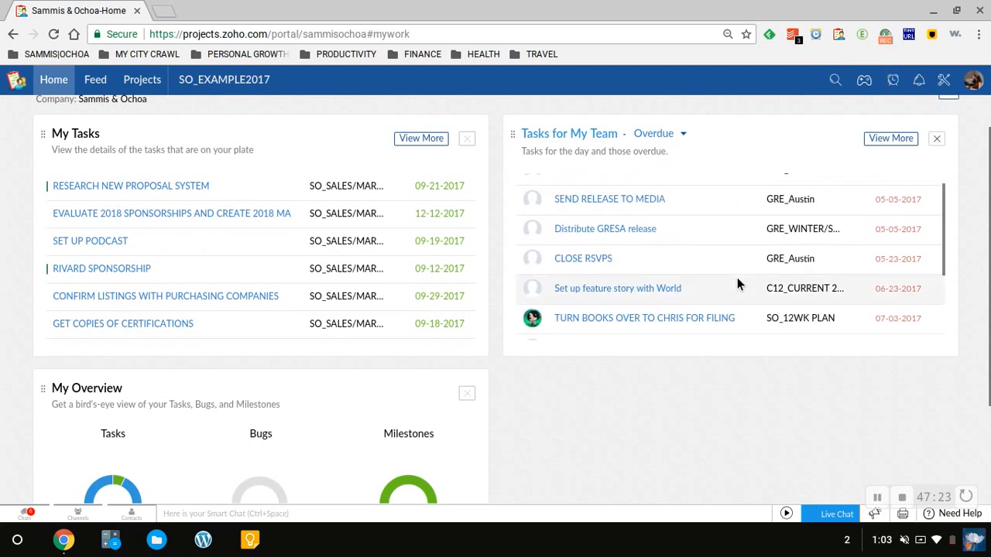
scroll(730, 273, down, 2)
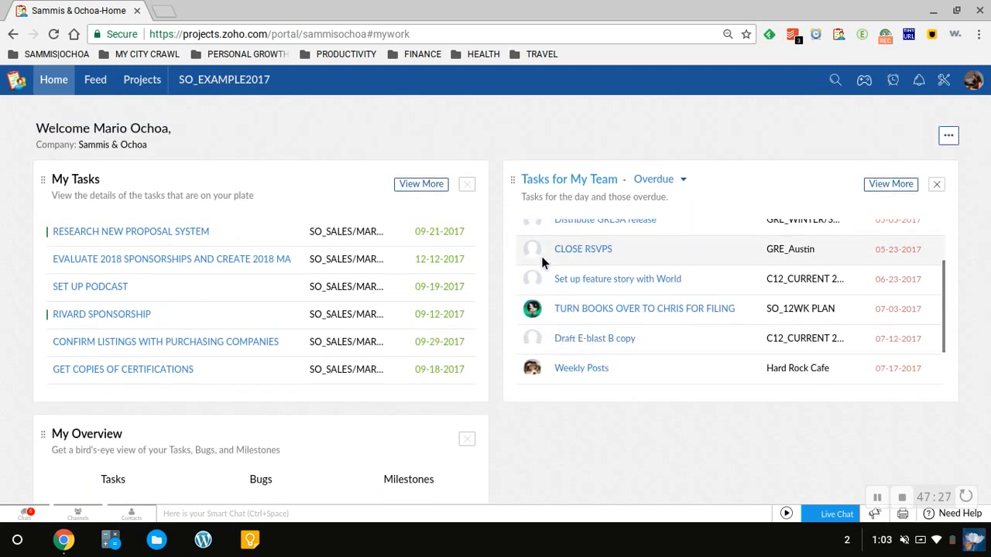
Step: Set the Tasks for My Team widget to Today and look through the My Tasks list
click(674, 190)
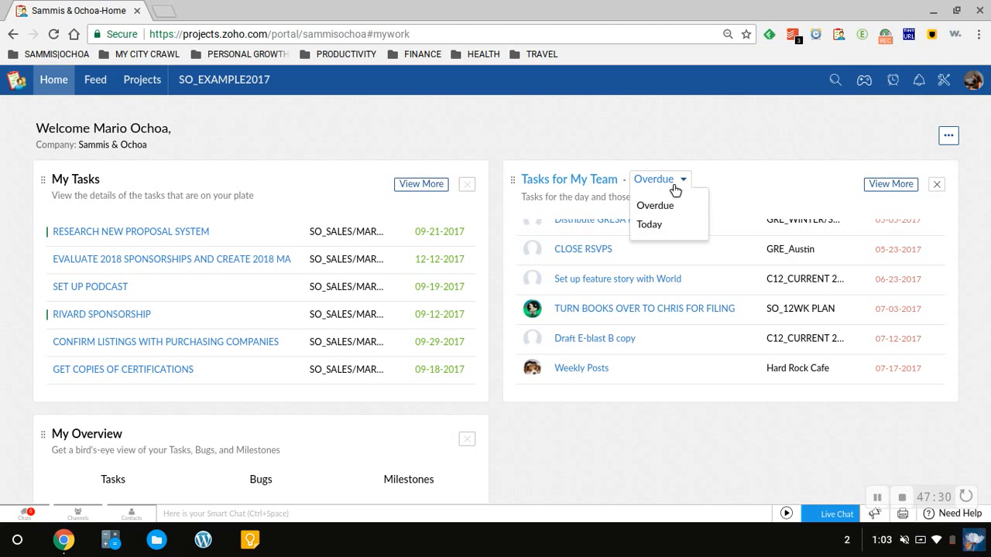
click(648, 225)
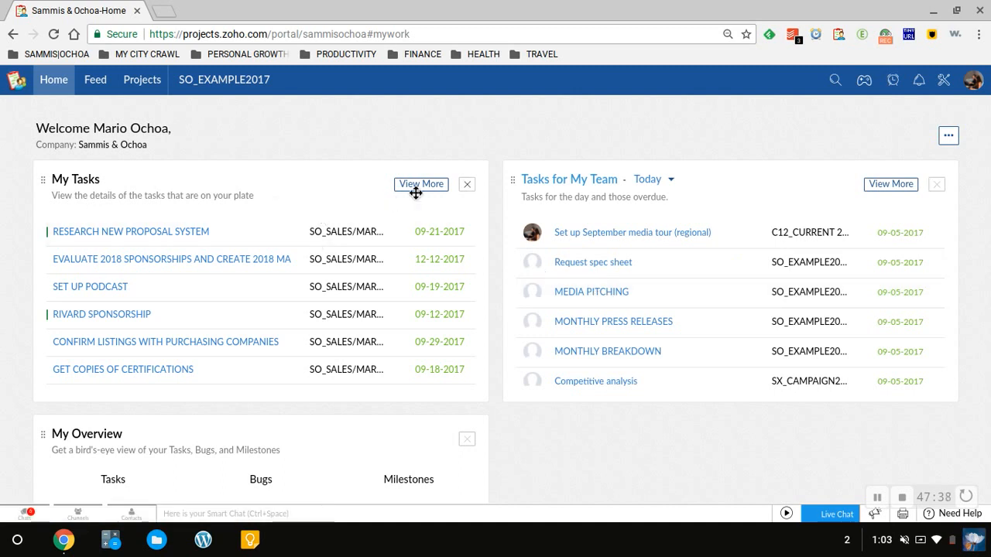
scroll(339, 267, down, 3)
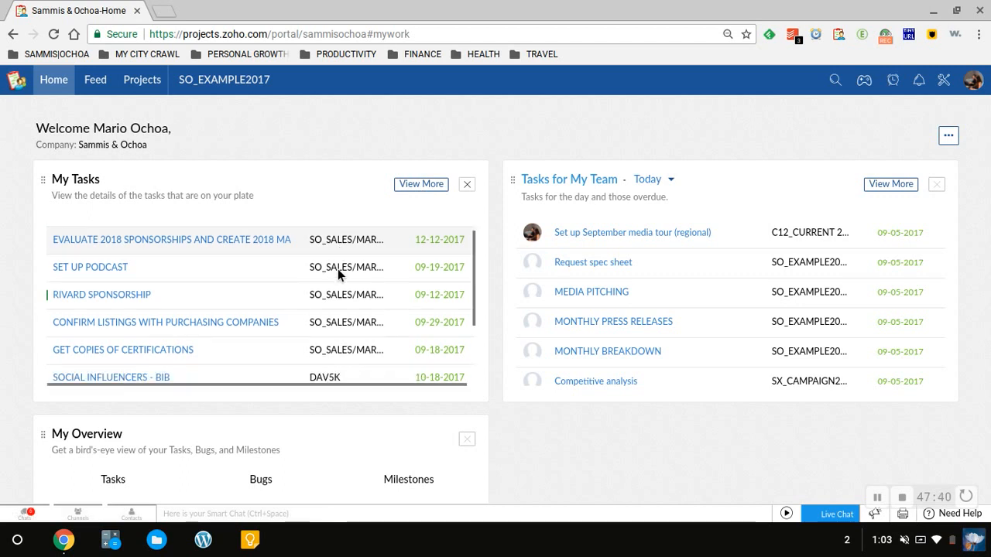
scroll(344, 277, up, 3)
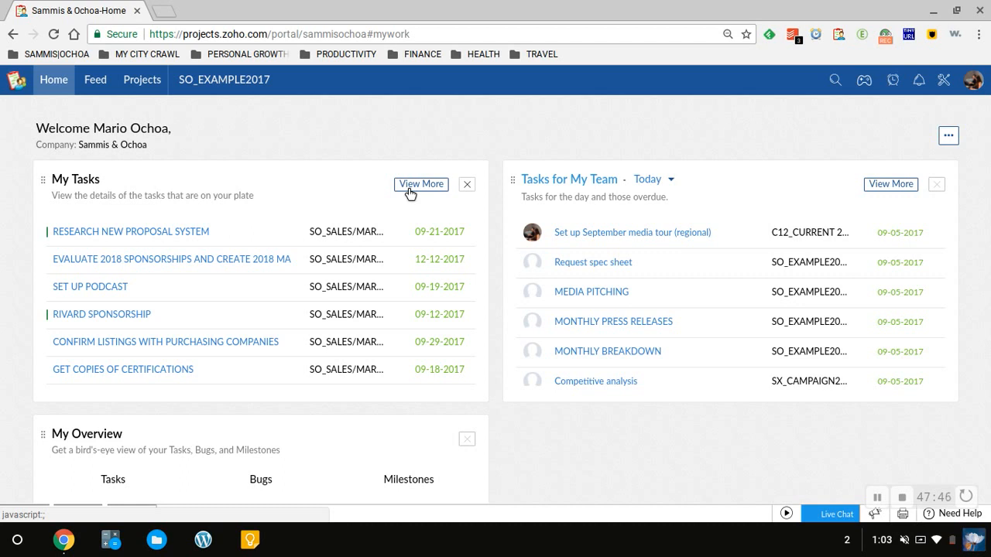
scroll(379, 248, down, 1)
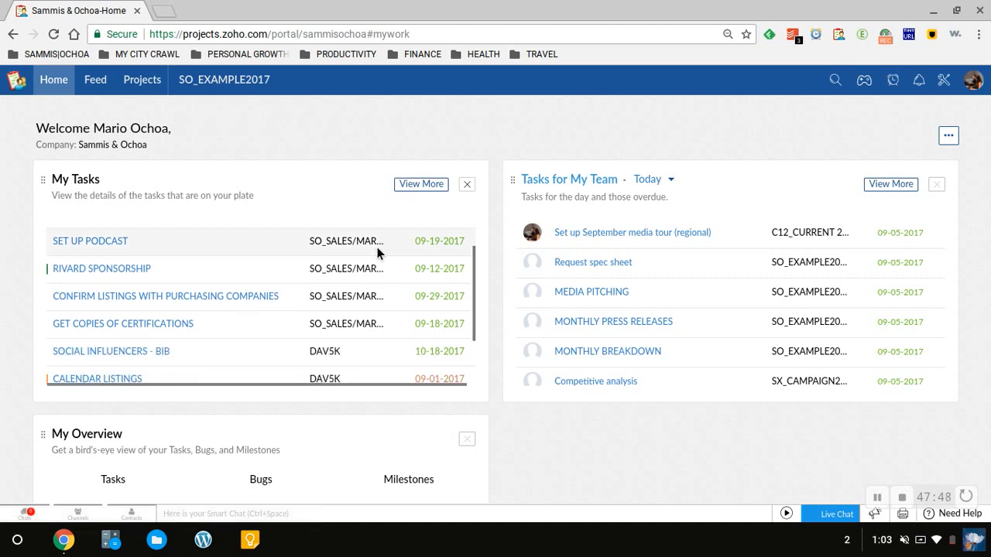
Step: Examine the Tasks, Bugs and Milestones charts in the My Overview widget
scroll(503, 360, down, 5)
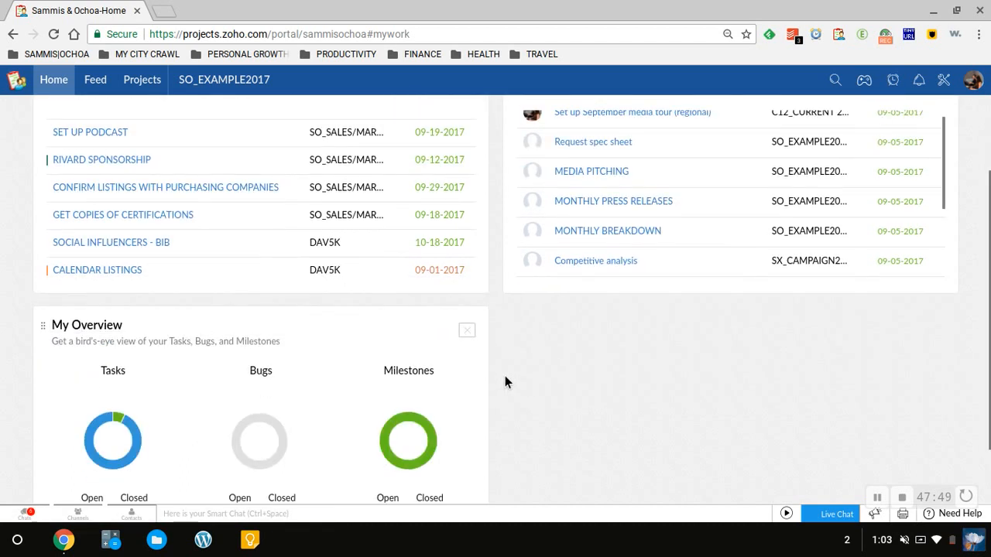
mouse_move(121, 347)
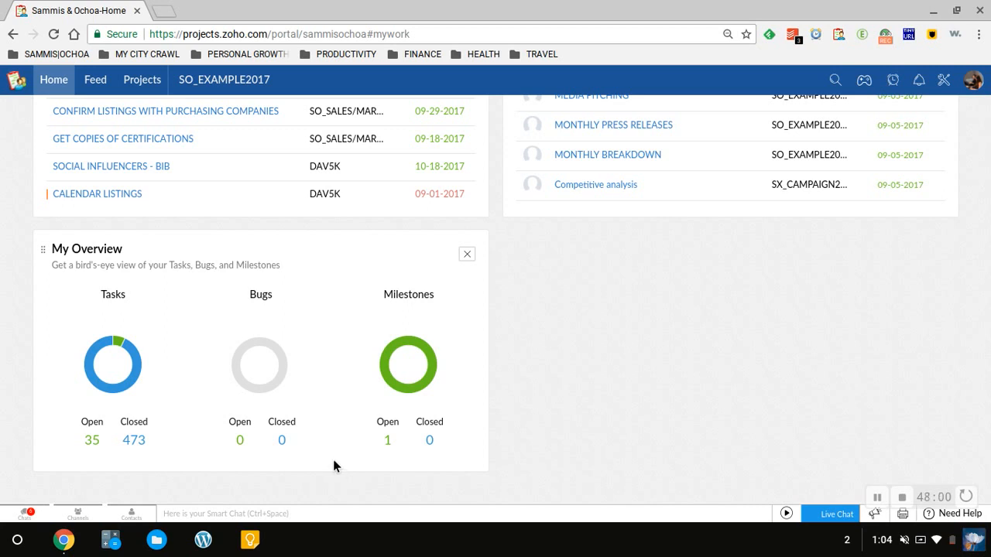
mouse_move(434, 361)
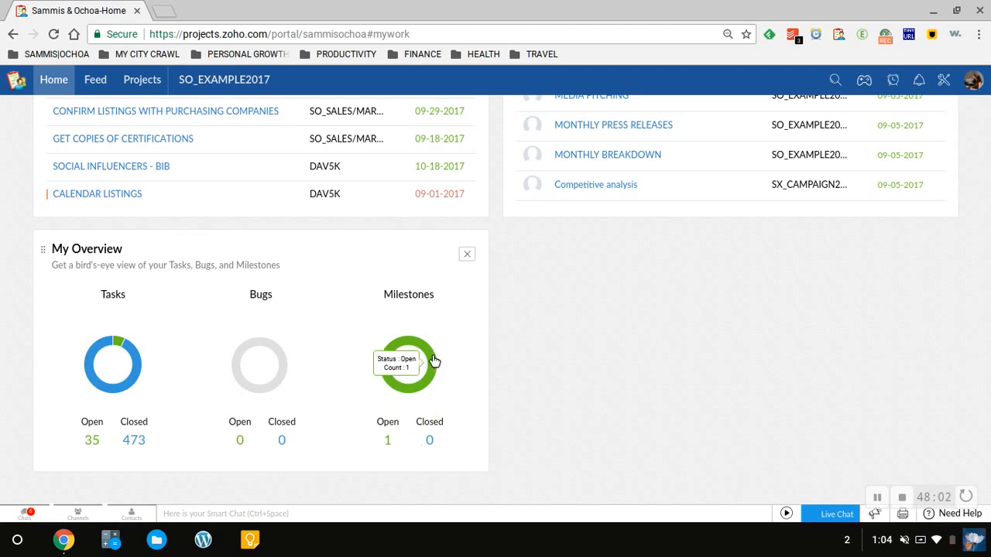
scroll(512, 367, up, 3)
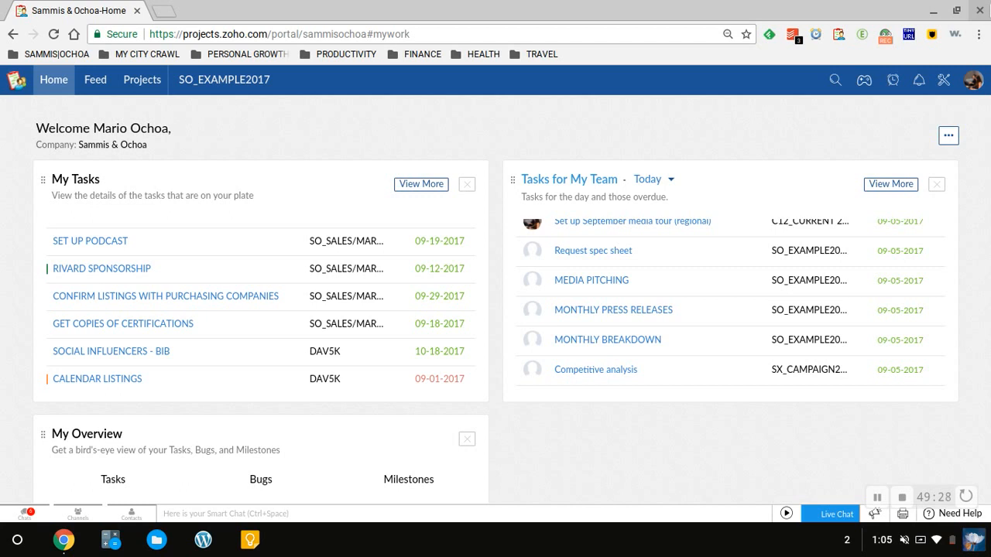
key(XF86AudioRaiseVolume)
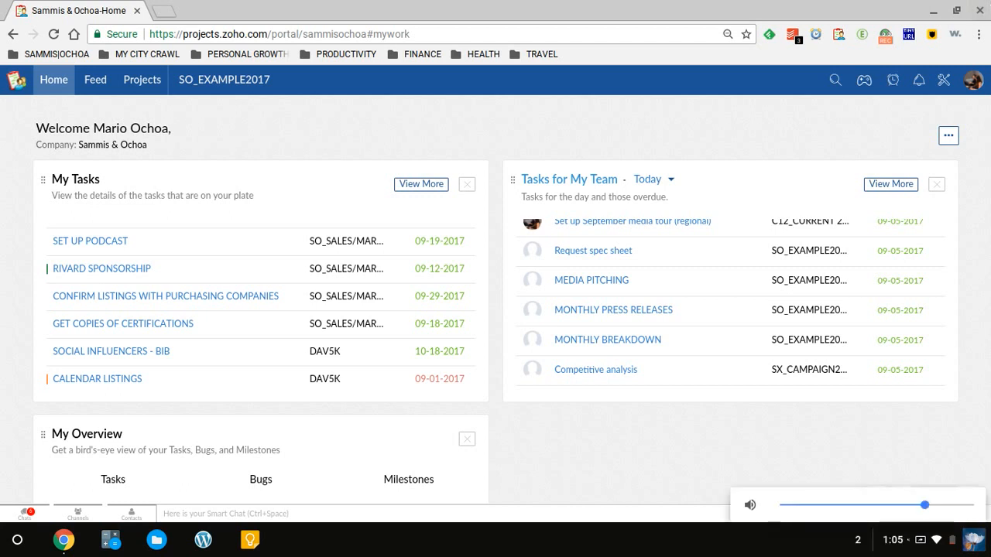